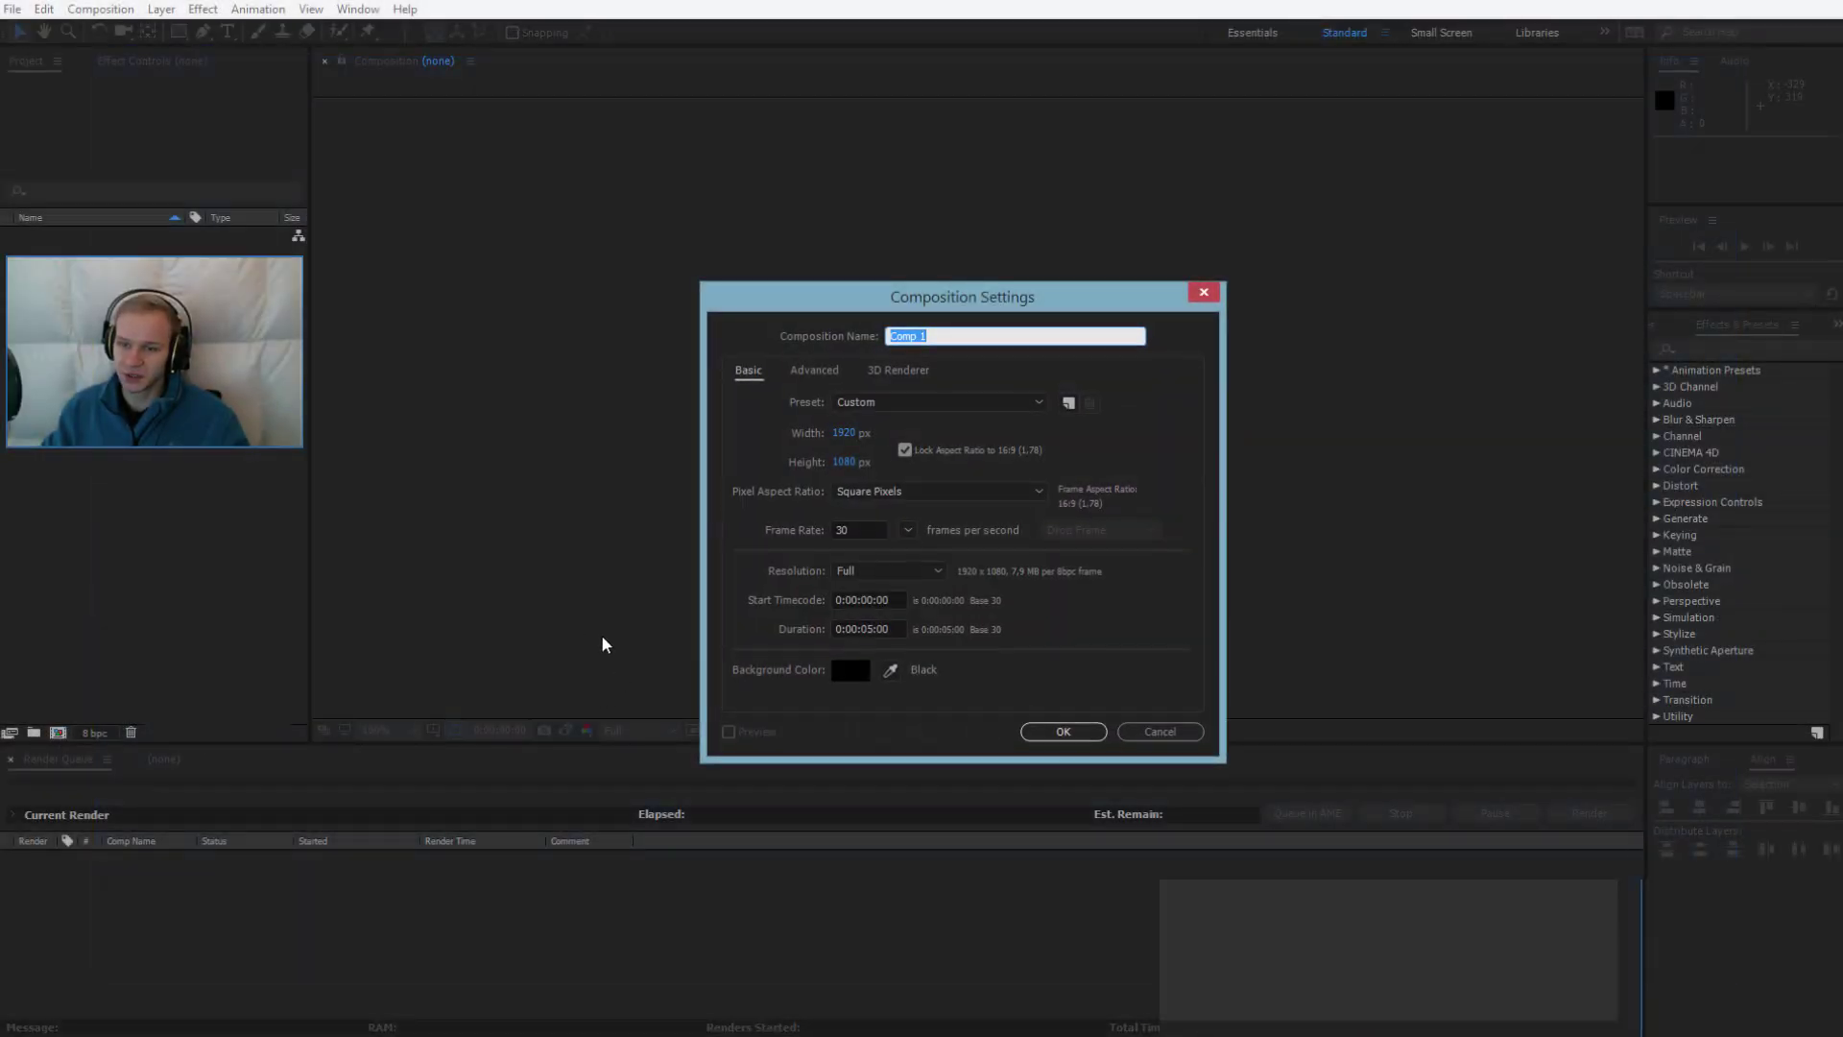
Create a 1920 x 1080 composition at 30 frames per second with a five-second duration
left_click(1096, 734)
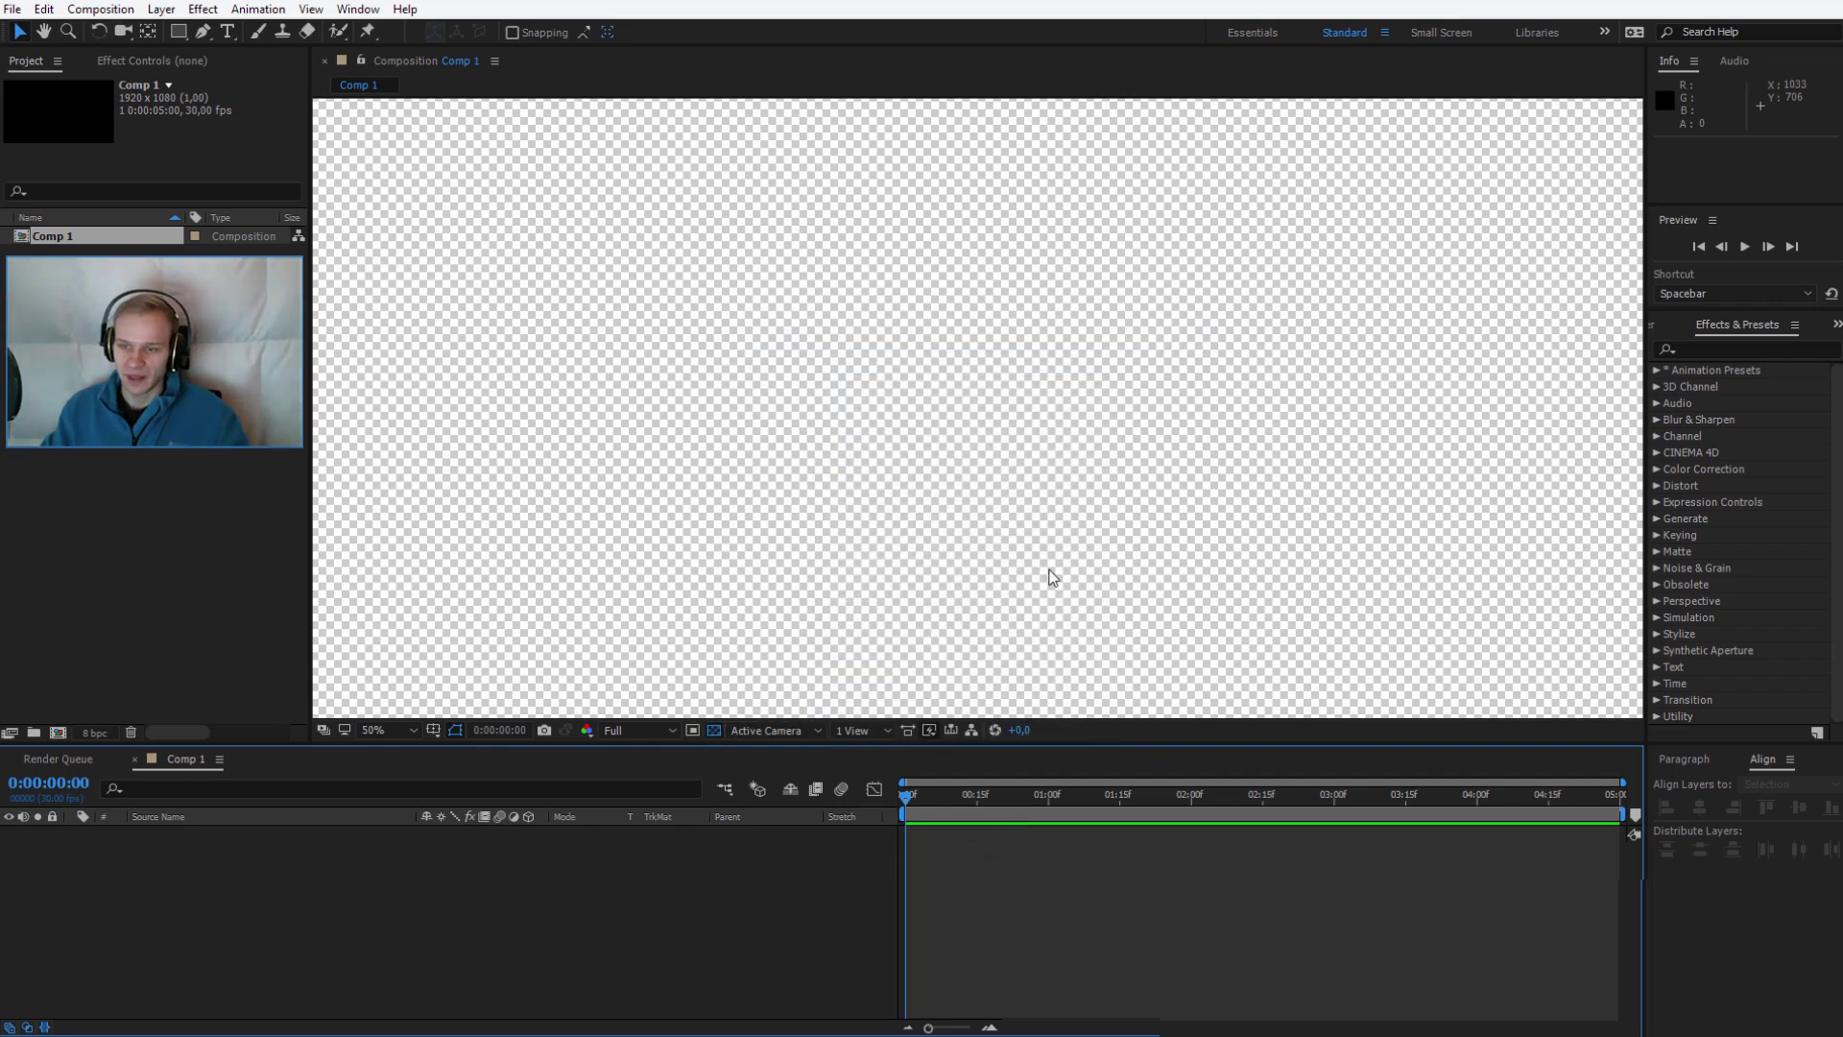
left_click_drag(1005, 580, 1007, 586)
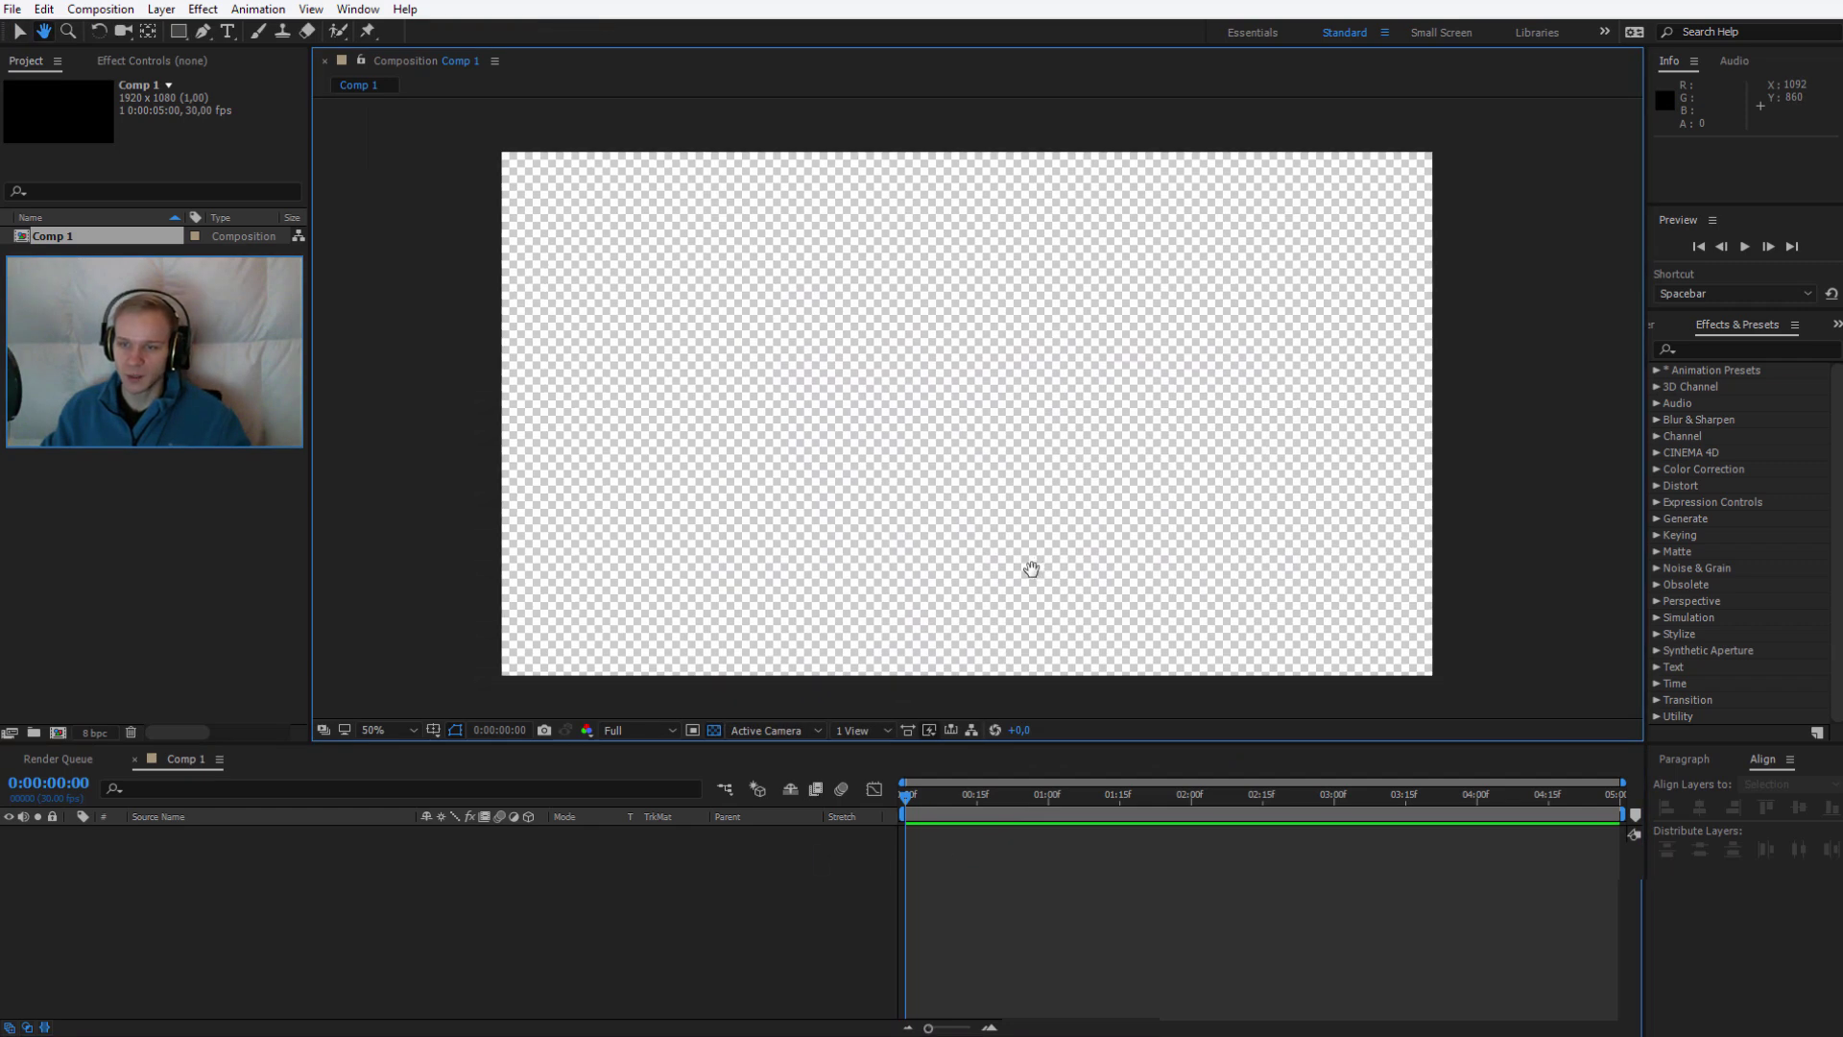
Add a composition-sized dark blue solid as the background and lock its layer
right_click(412, 872)
mouse_move(517, 695)
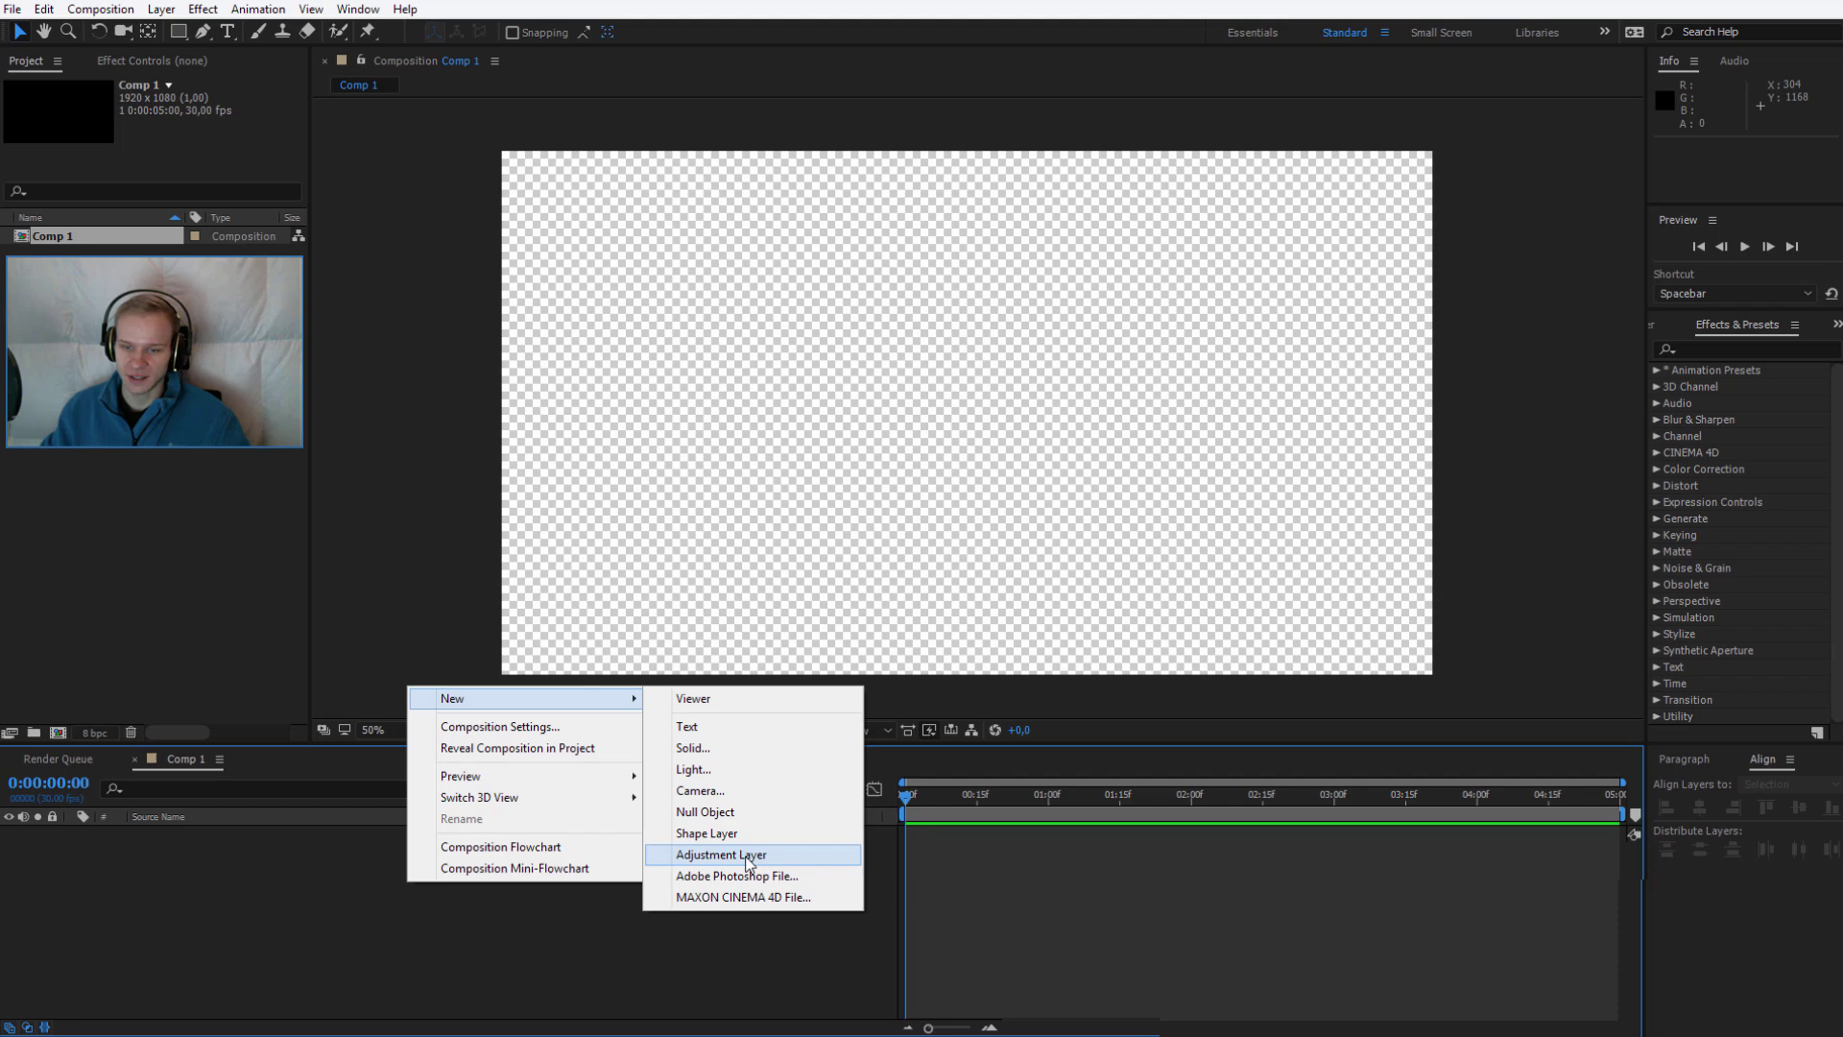
left_click(740, 748)
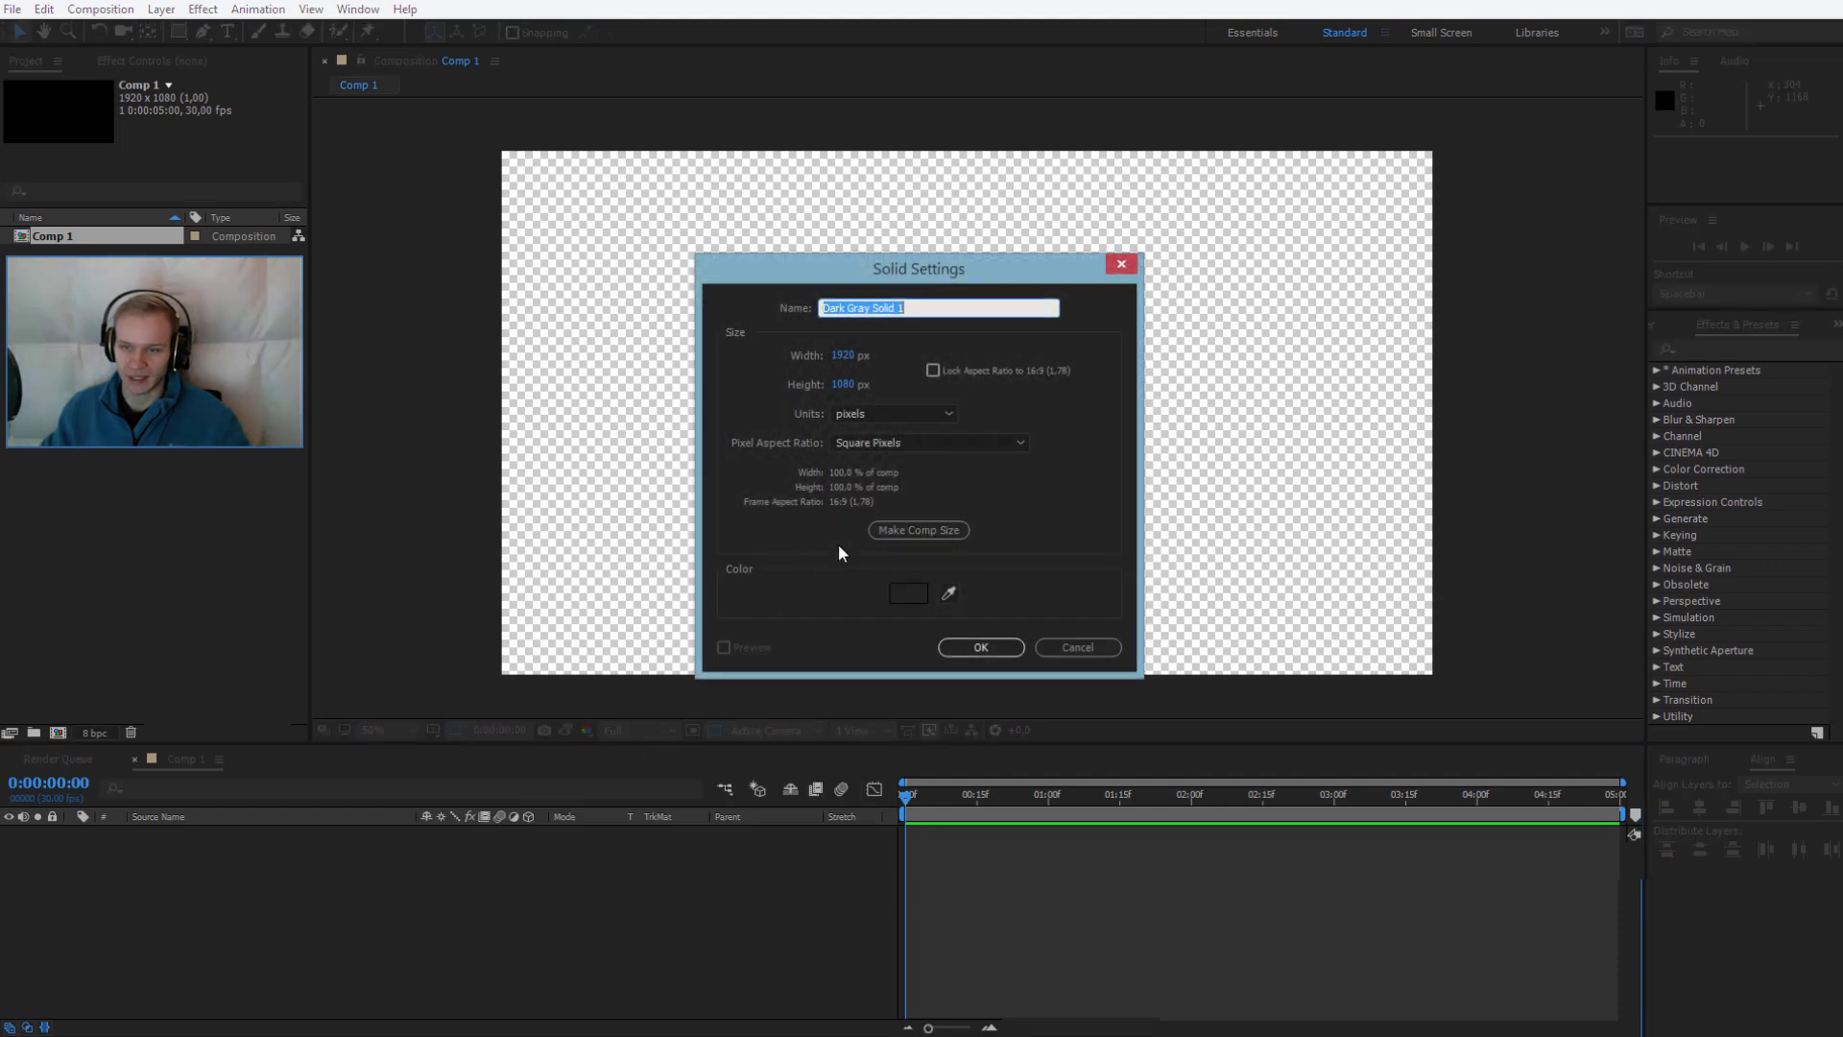
left_click(949, 594)
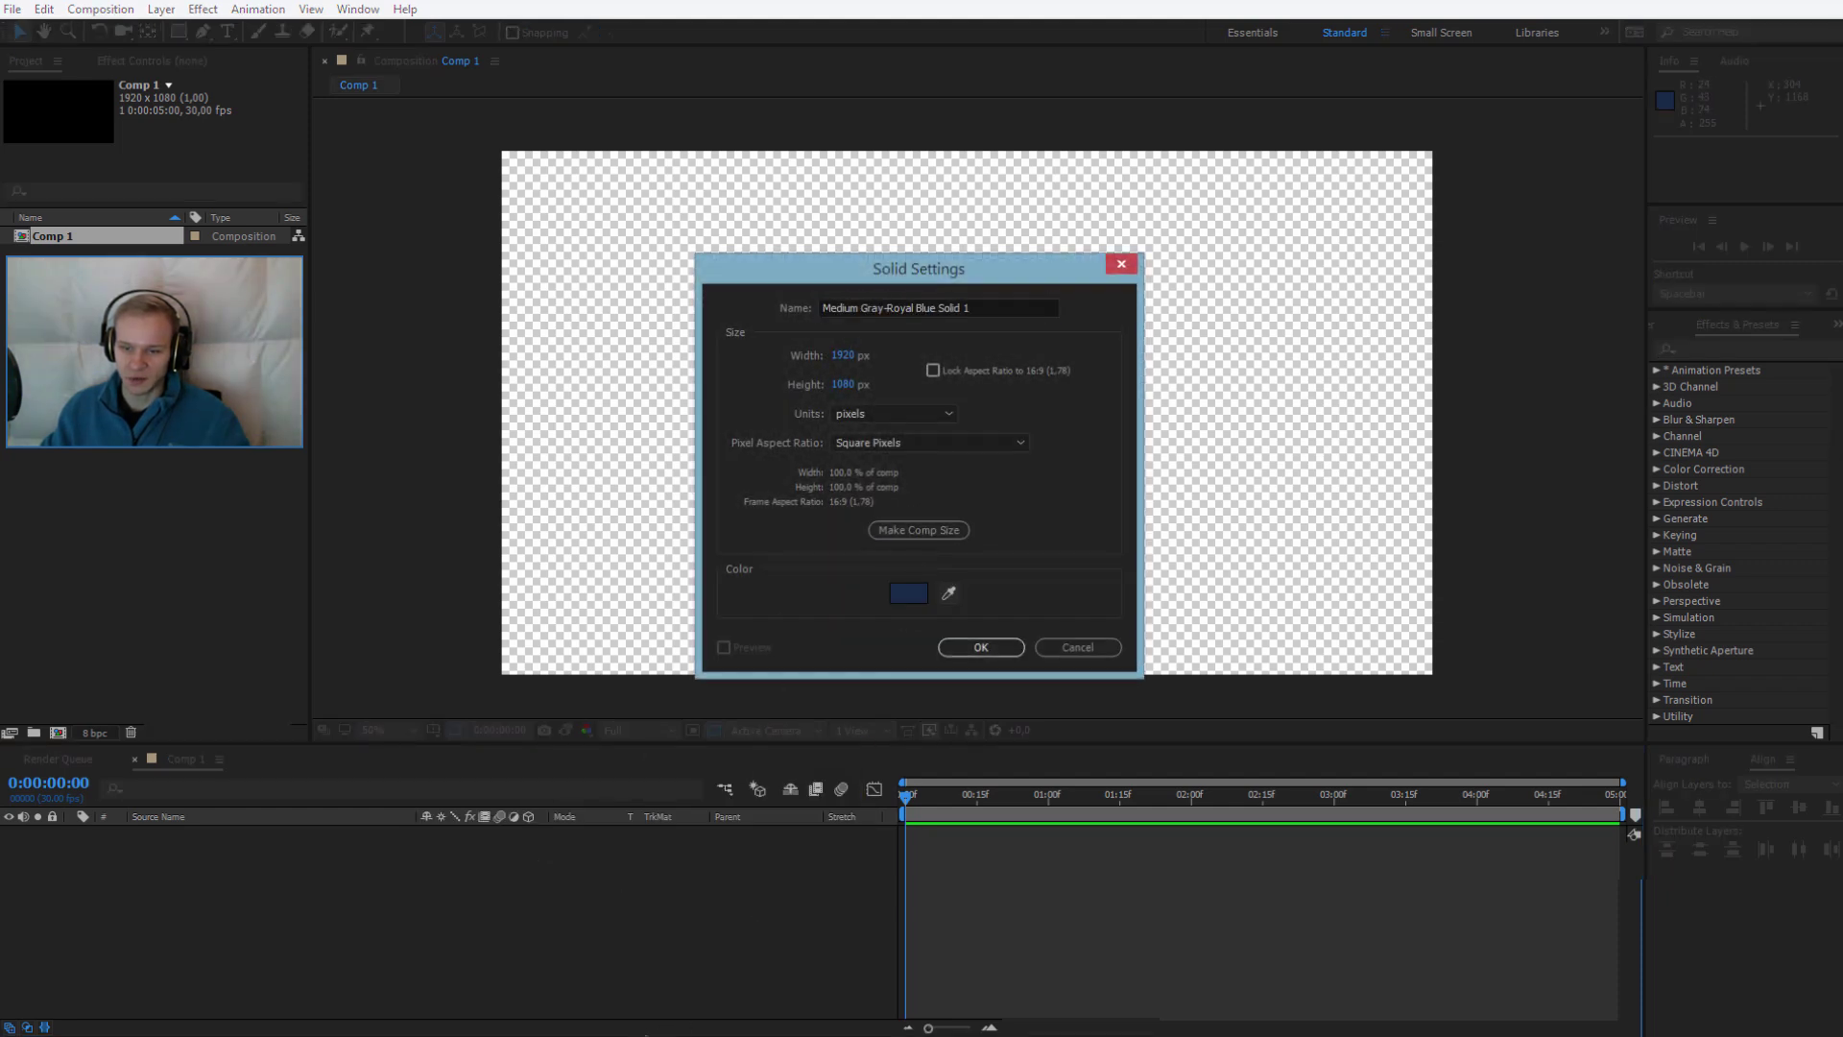
key("Return")
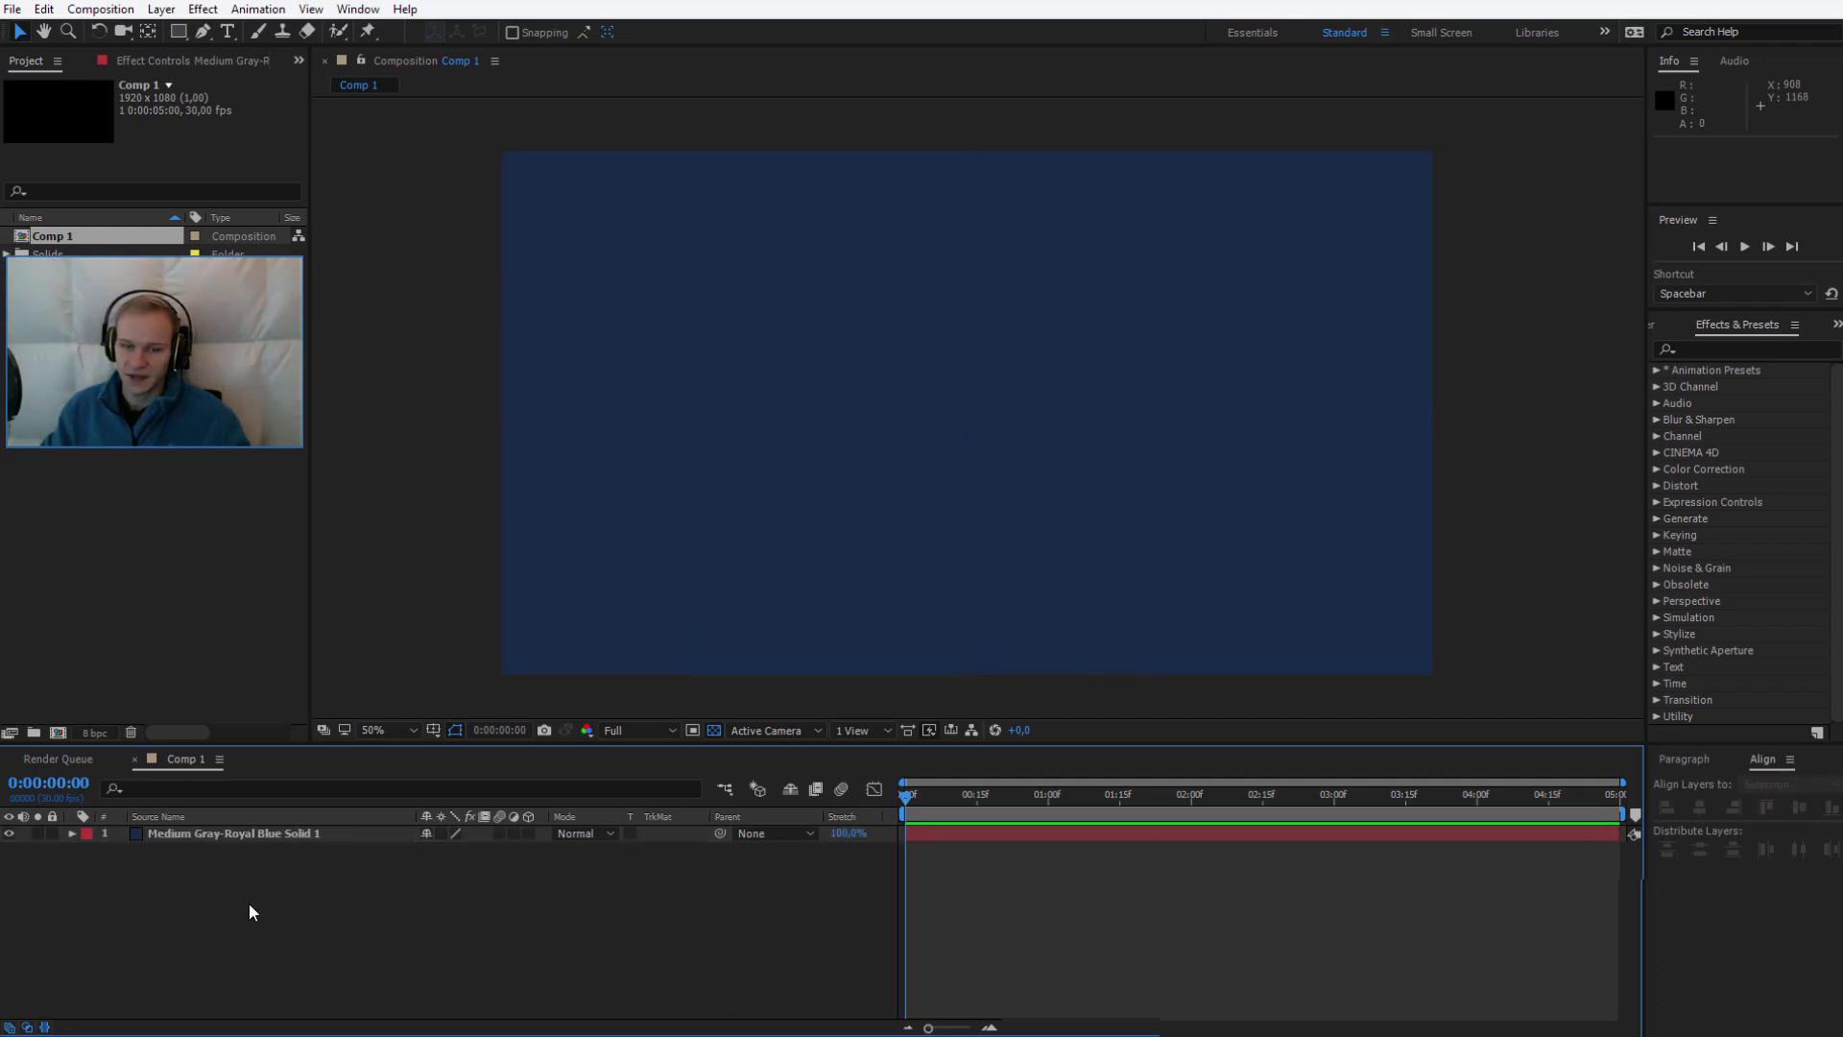
left_click(52, 834)
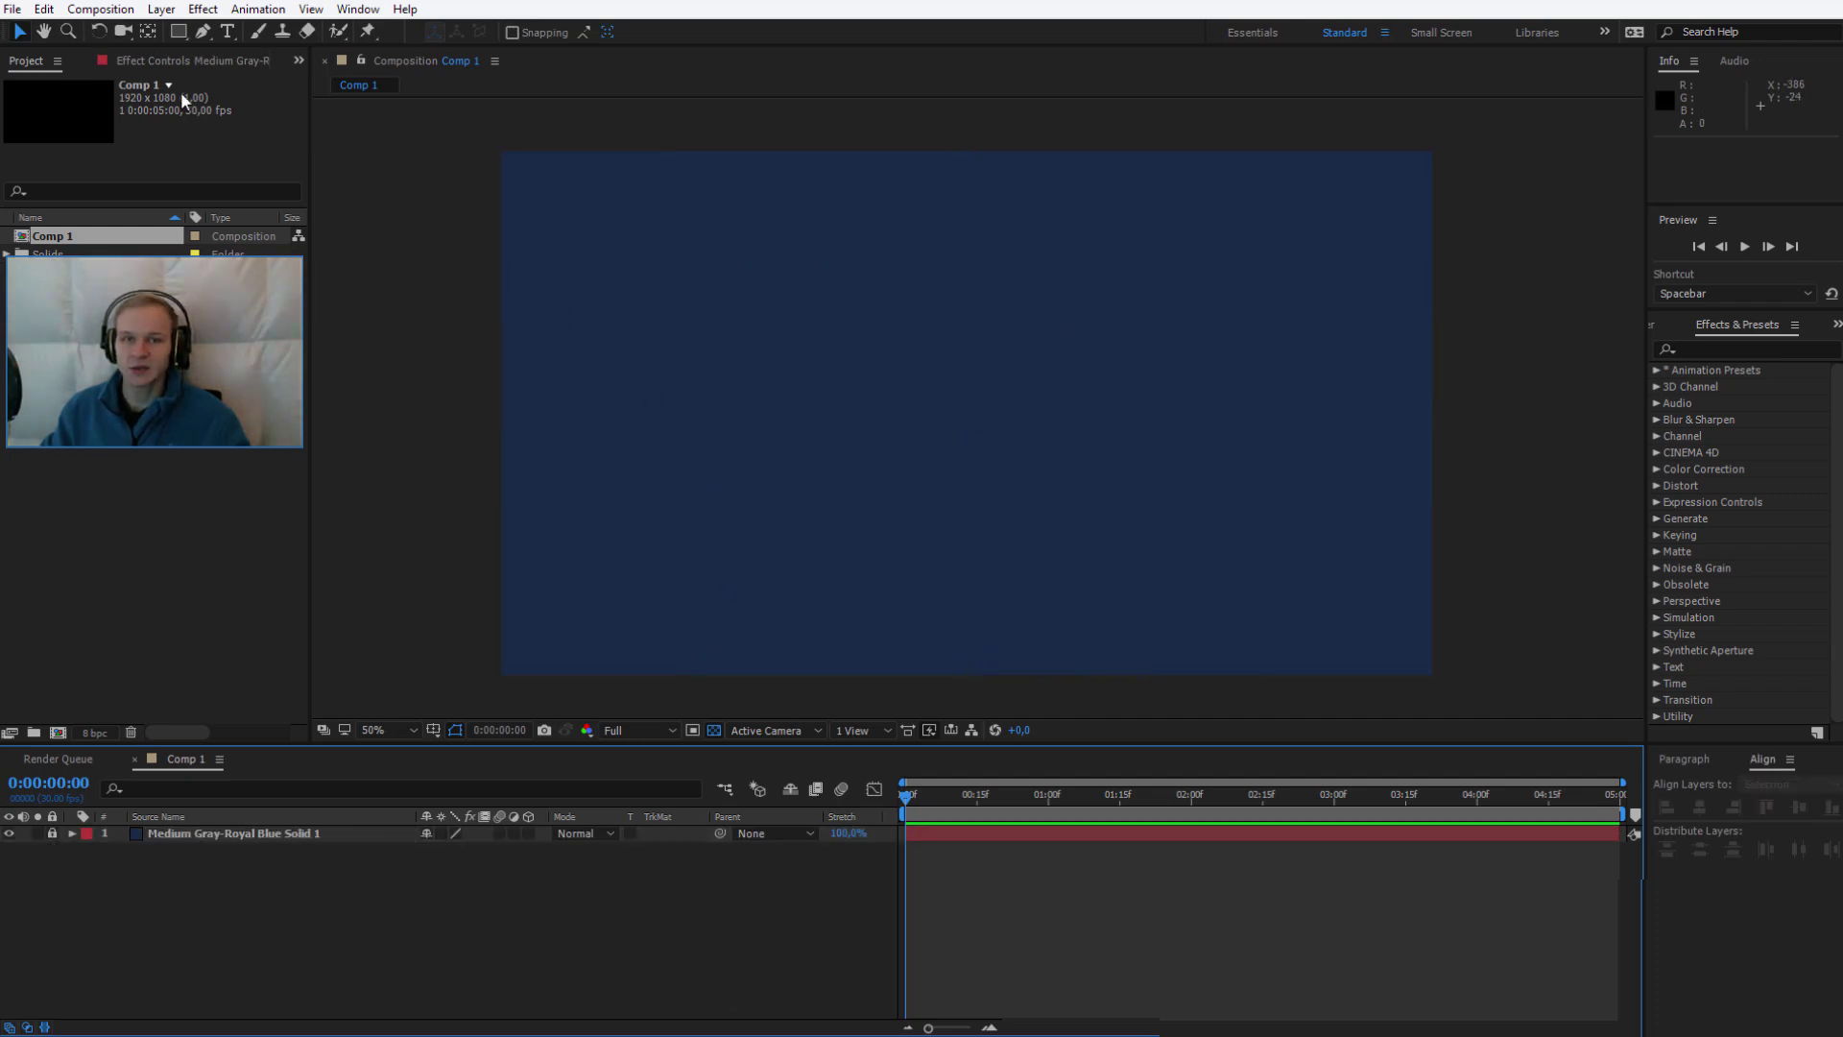
Draw a light, nearly white circle with the Ellipse tool and move it to the middle of the composition
left_click_drag(182, 33, 307, 73)
left_click_drag(793, 291, 1092, 590)
left_click(18, 39)
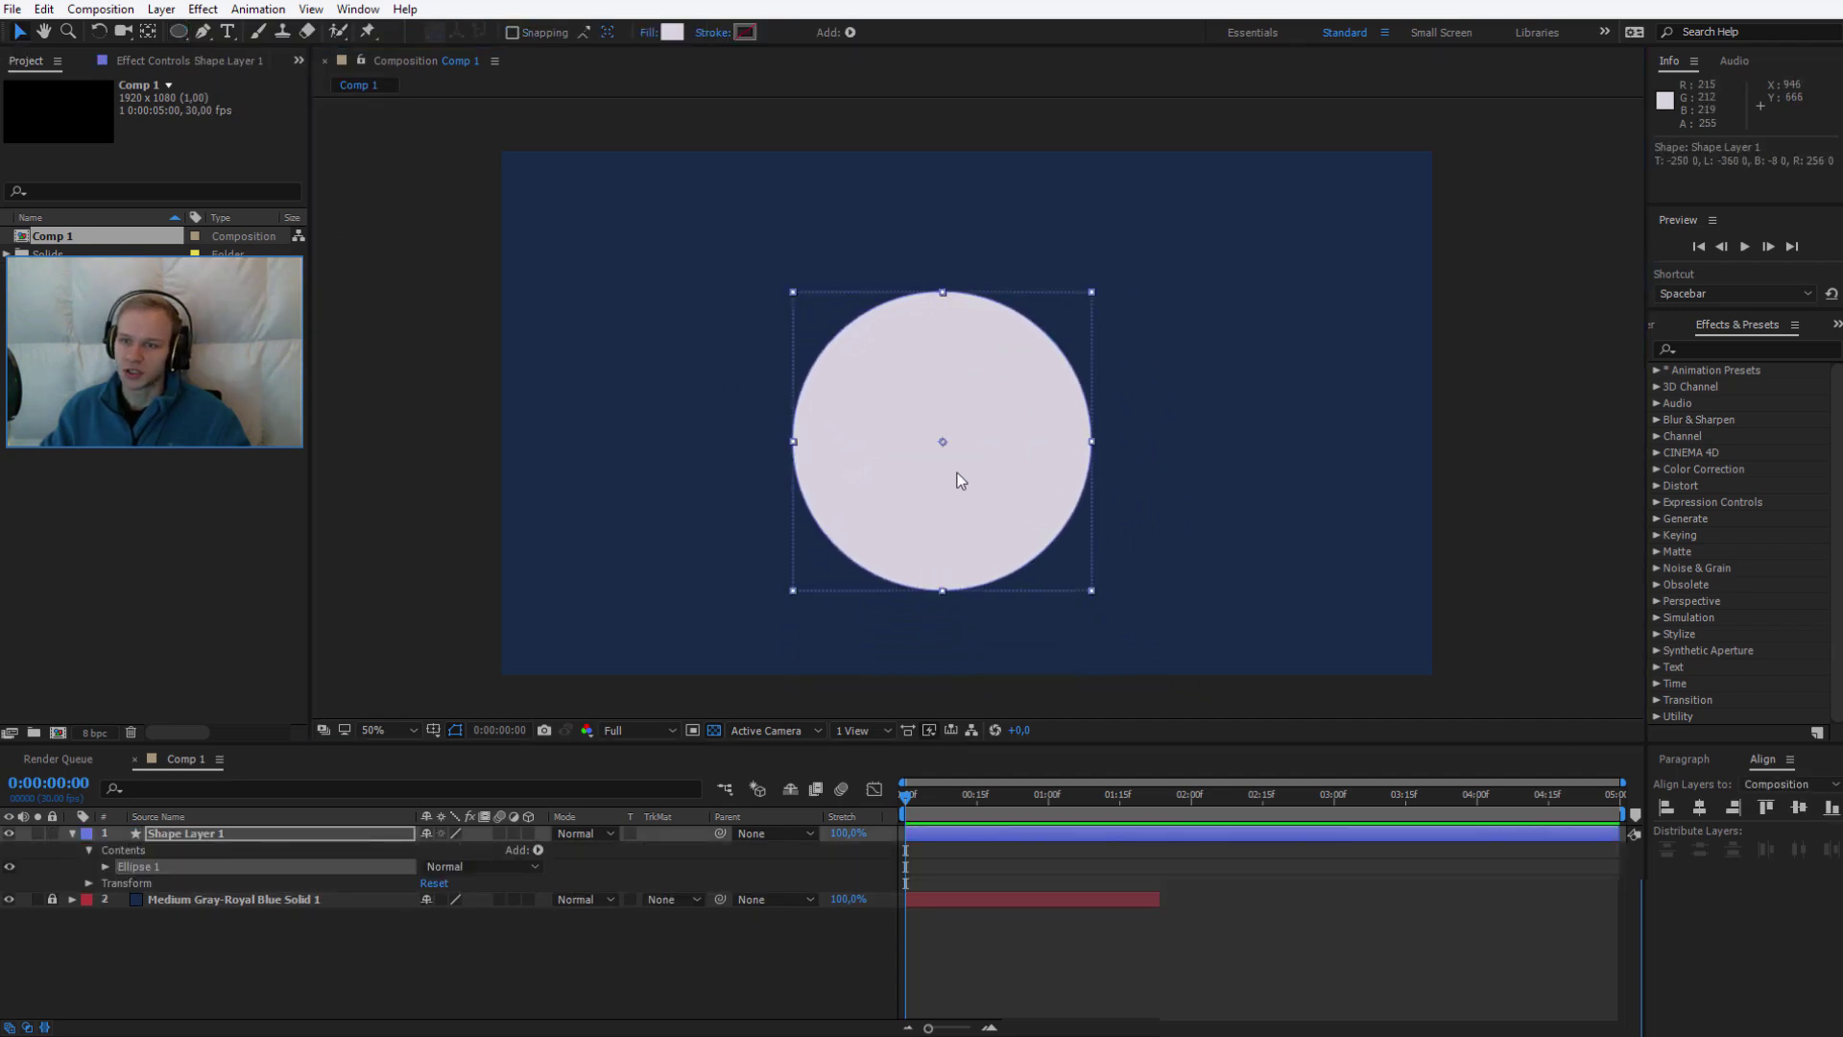
left_click_drag(959, 472, 977, 447)
left_click(670, 943)
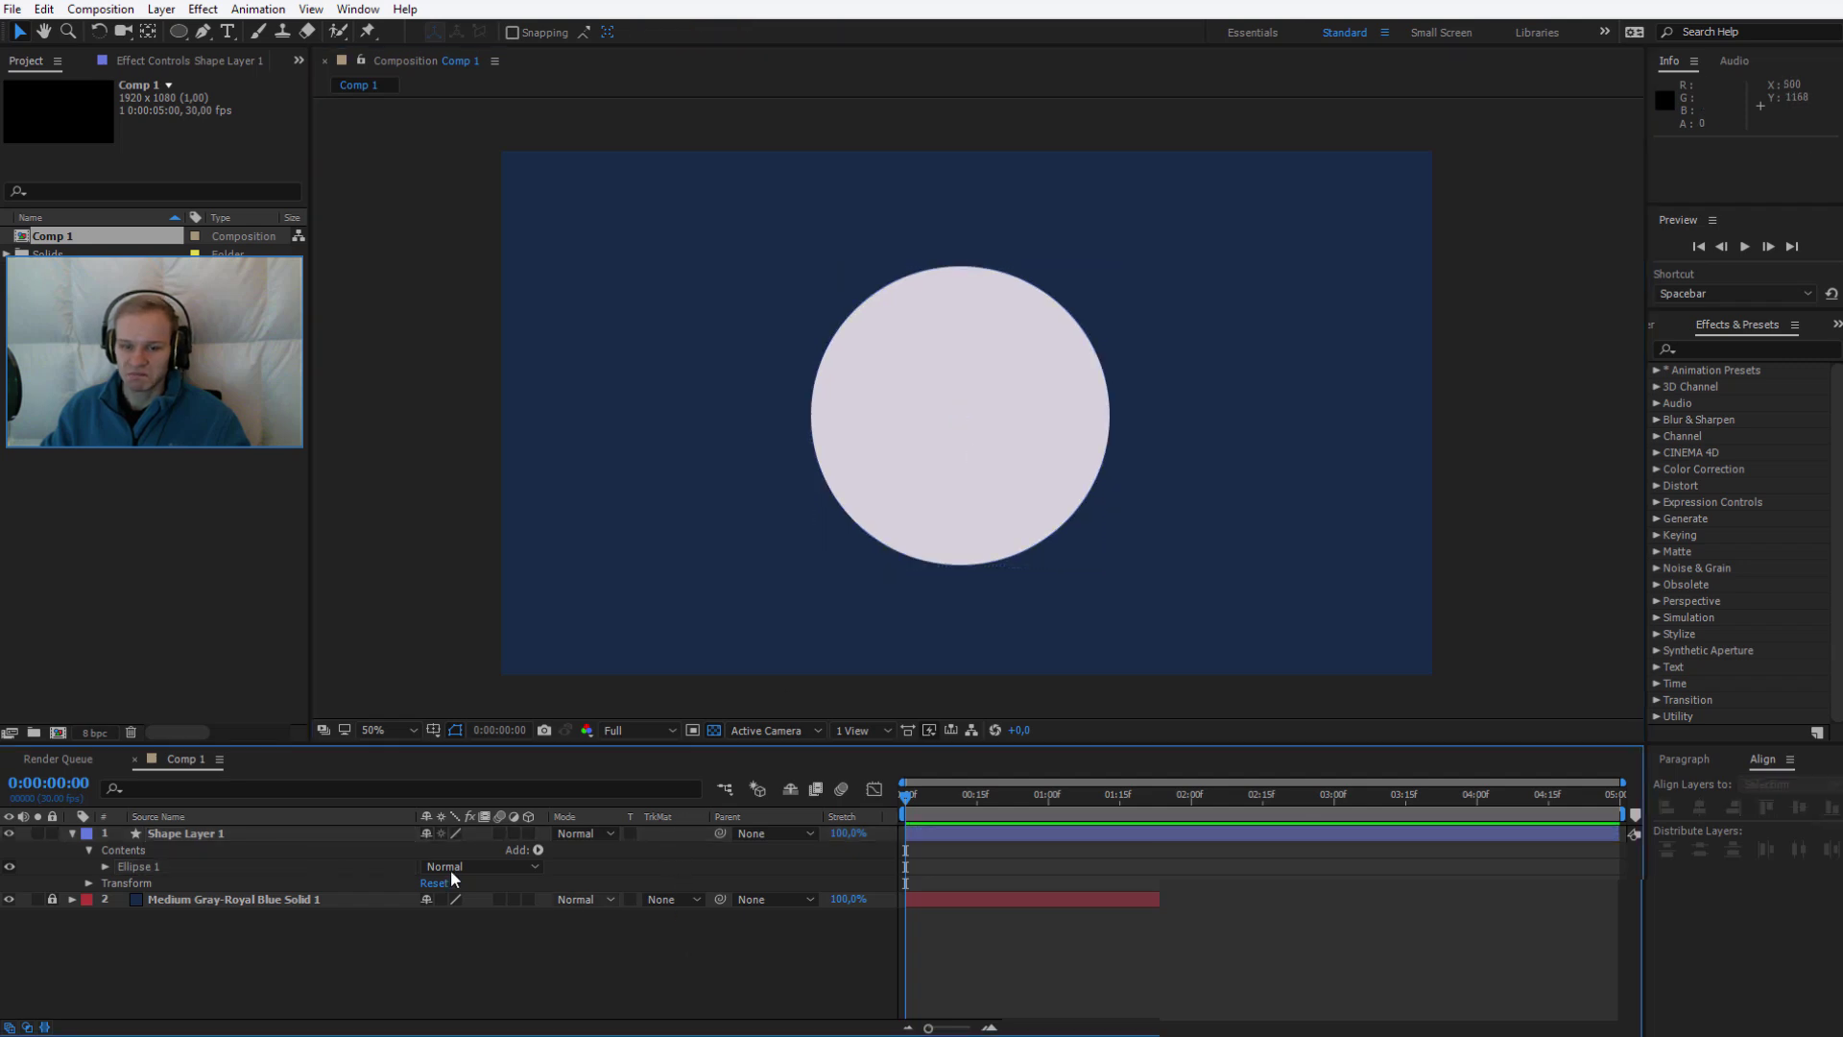
Draw a closed seven-point mask around the circle on Shape Layer 1 with the Pen tool, giving it a wavy upper edge
left_click(170, 834)
left_click(203, 32)
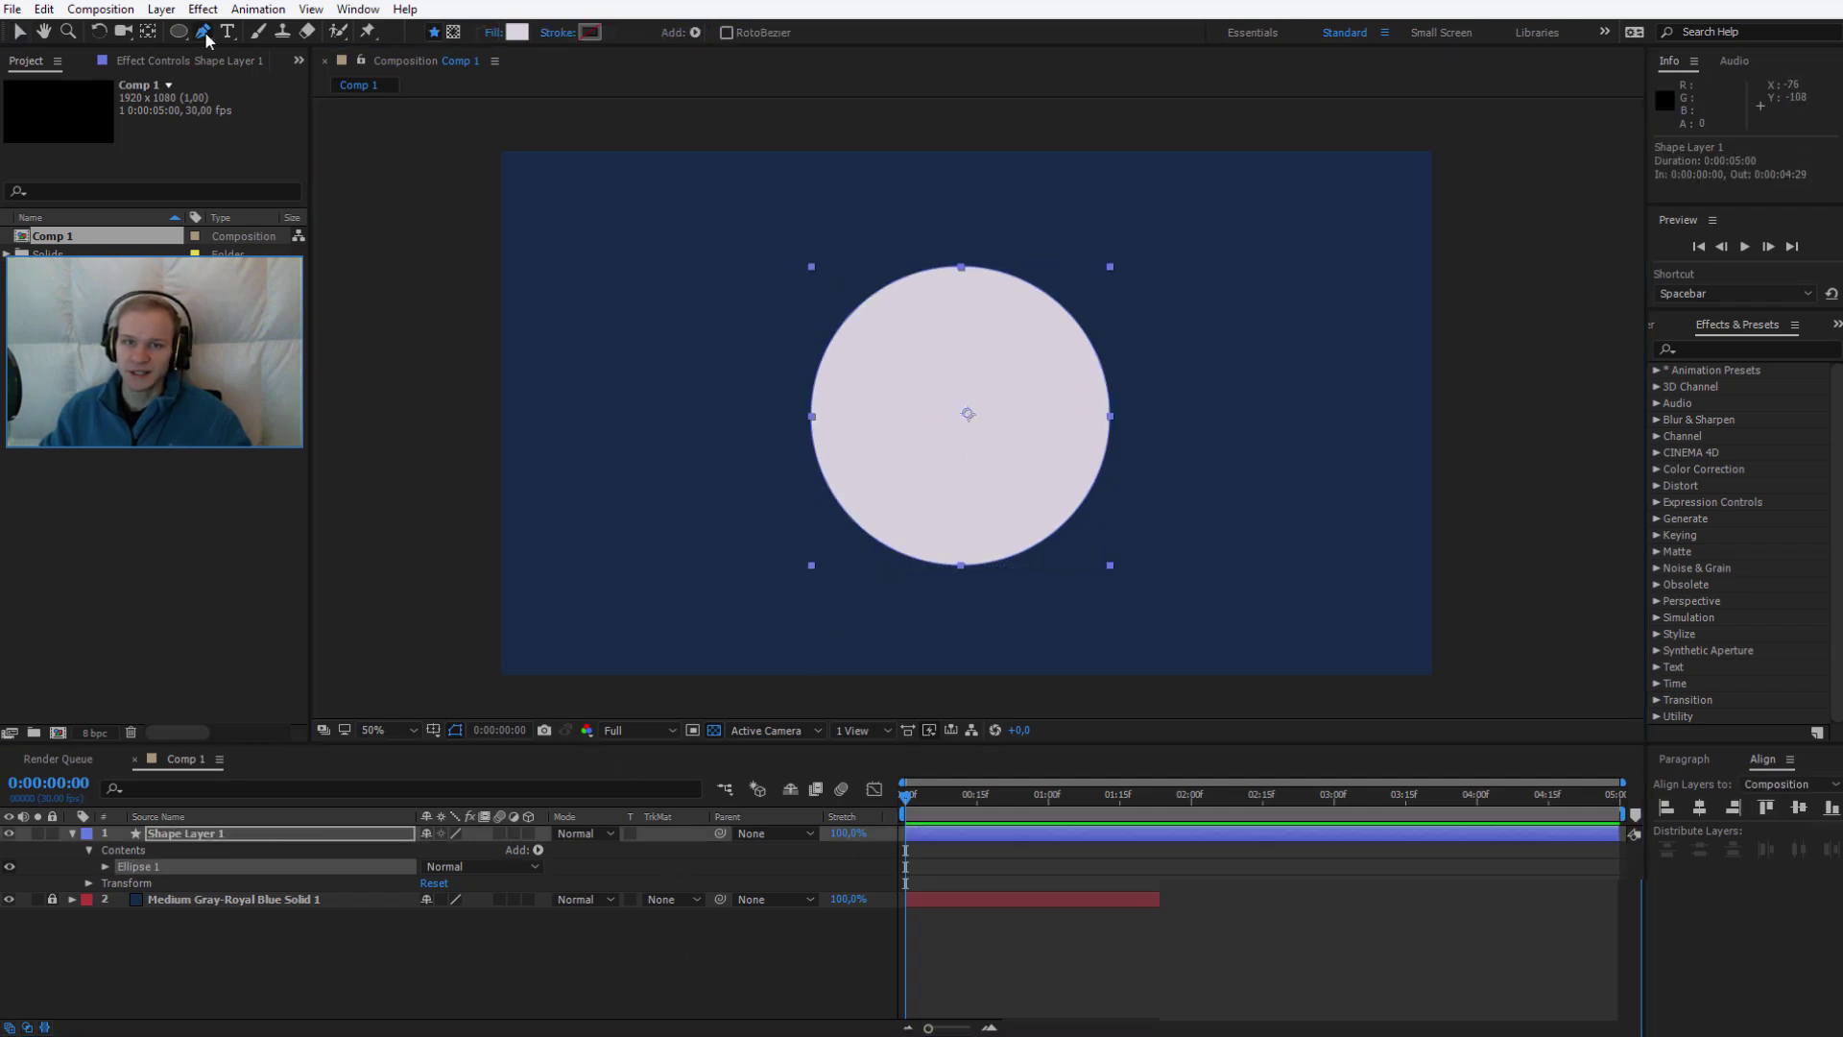
left_click(454, 34)
left_click(723, 609)
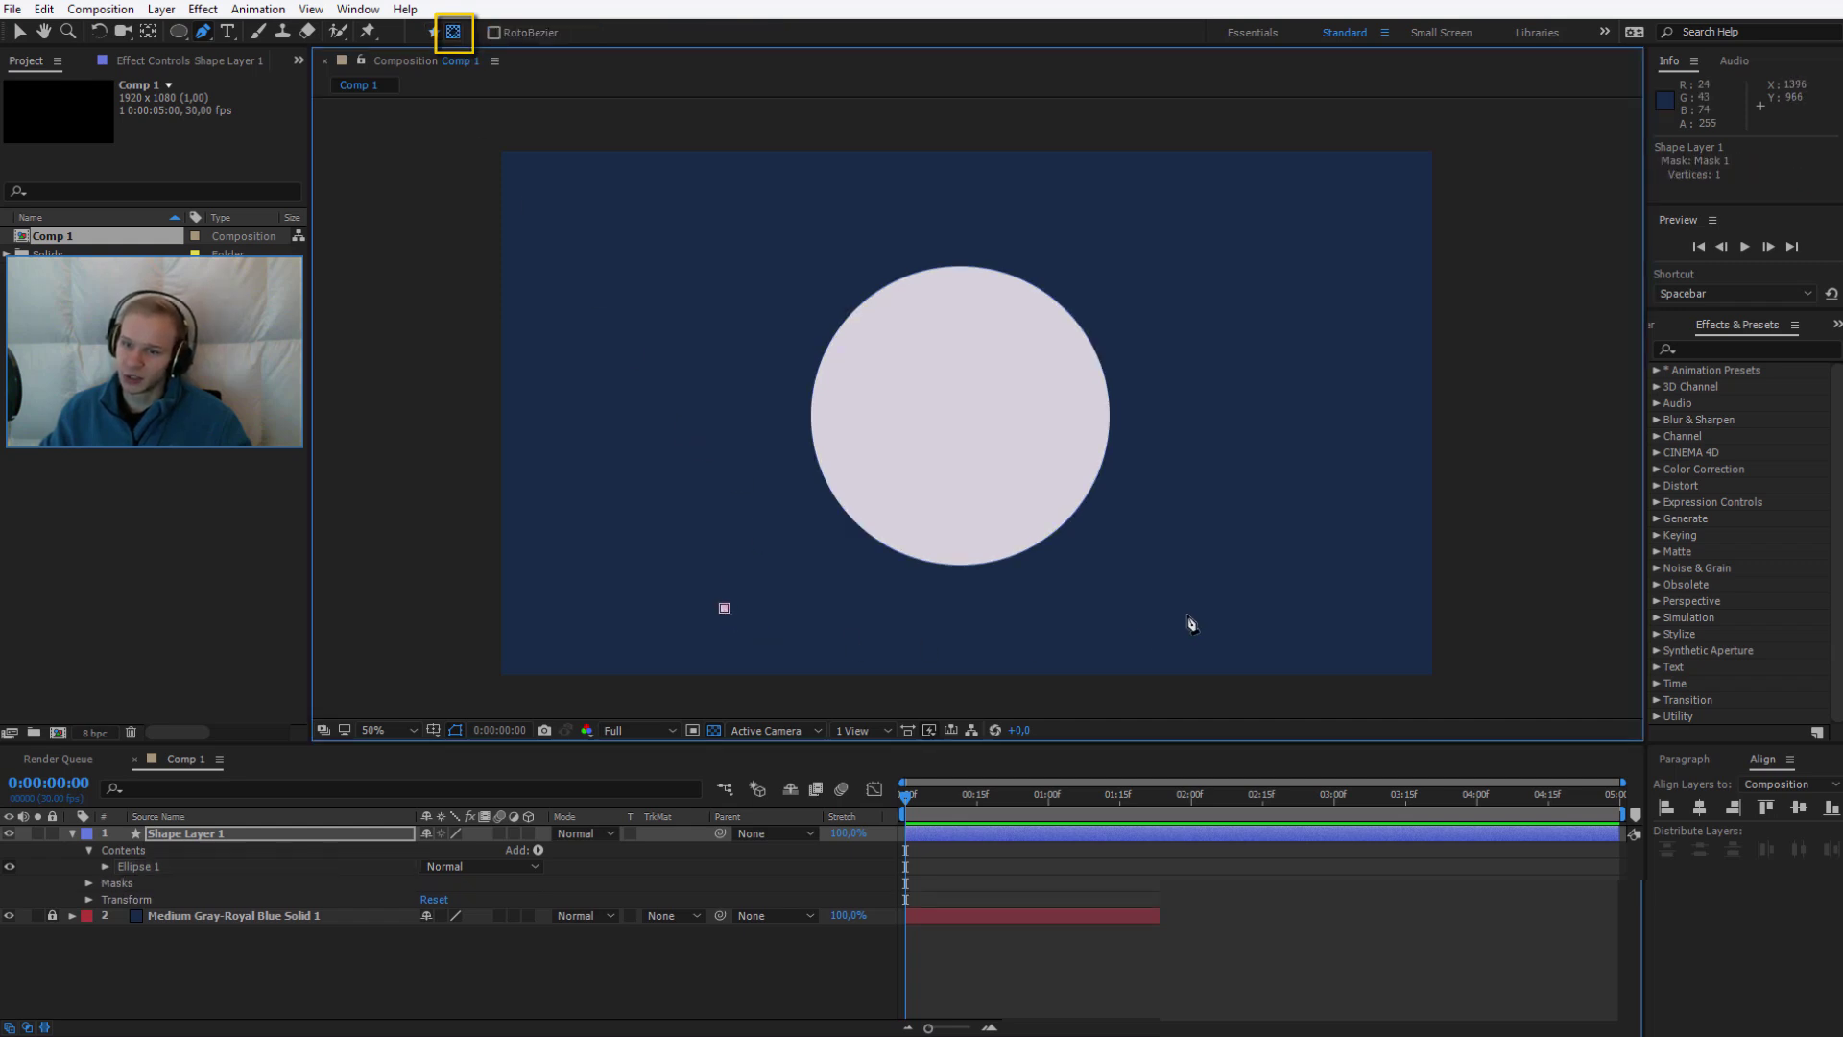
left_click_drag(1187, 610, 1194, 583)
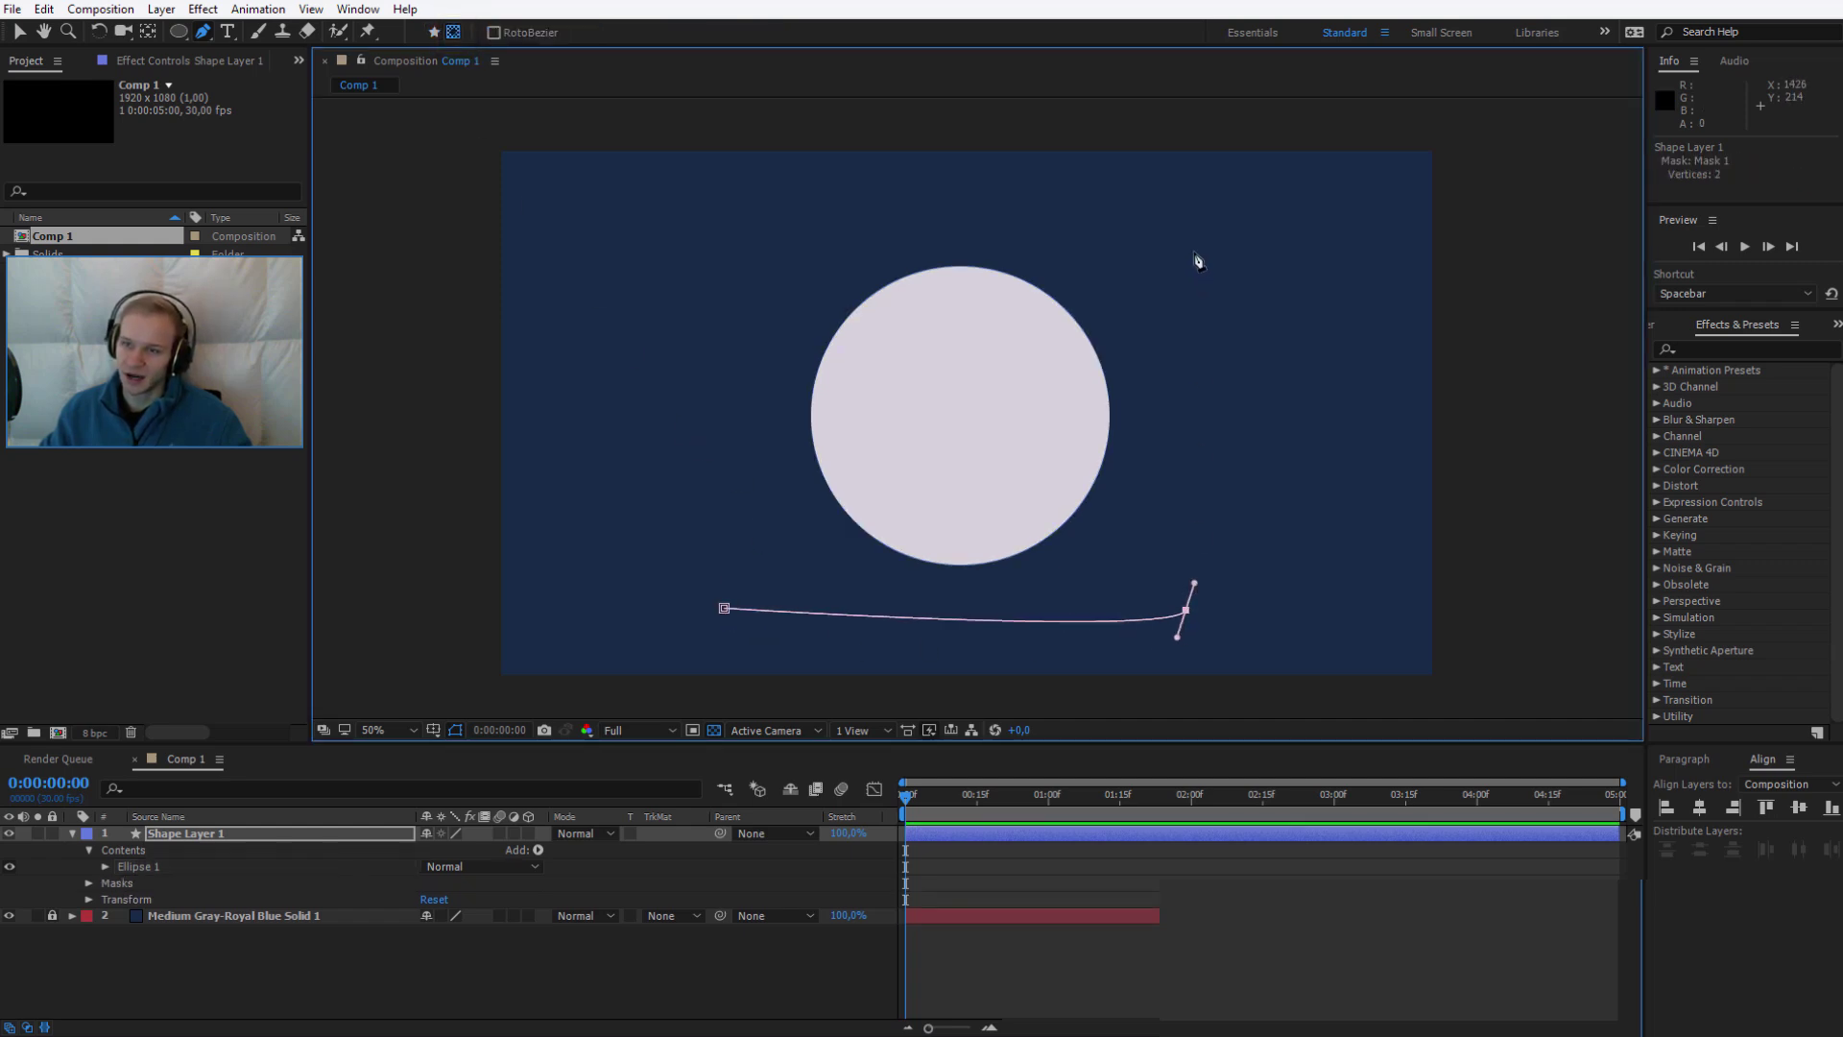
left_click_drag(1194, 251, 1177, 213)
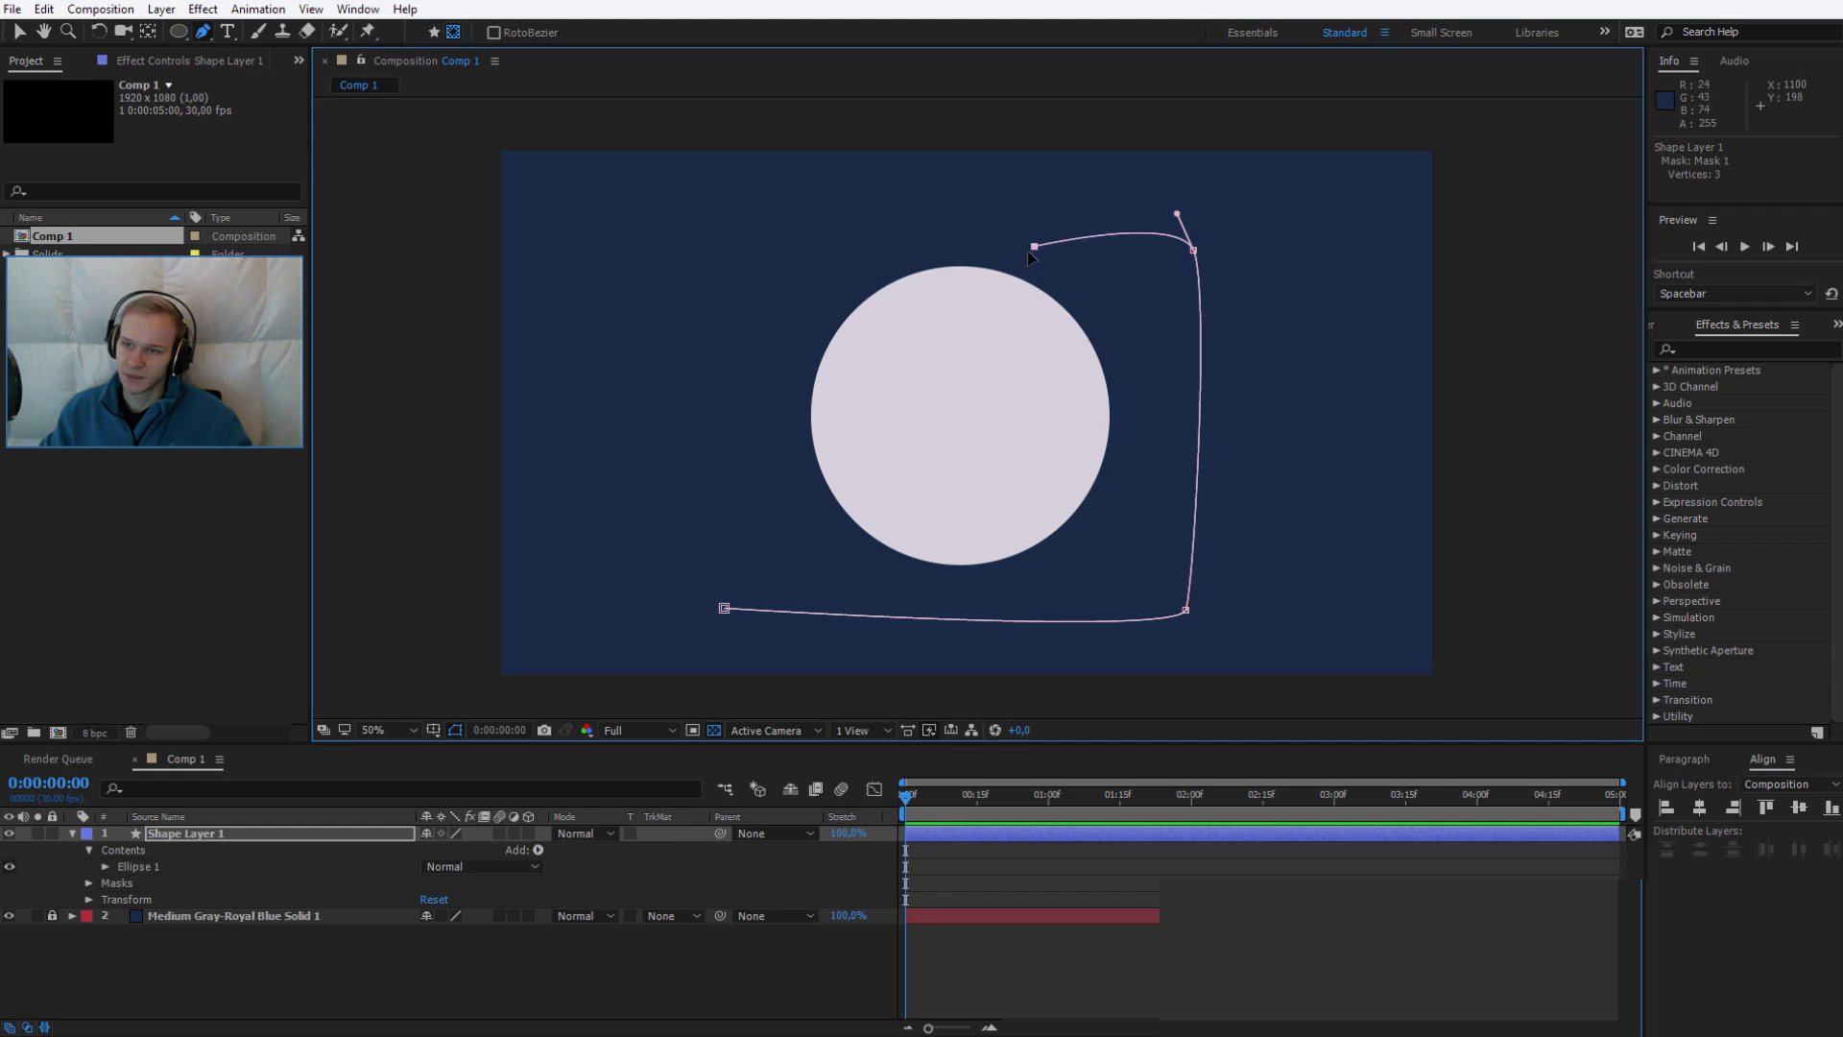
left_click_drag(1027, 250, 1003, 257)
left_click(854, 255)
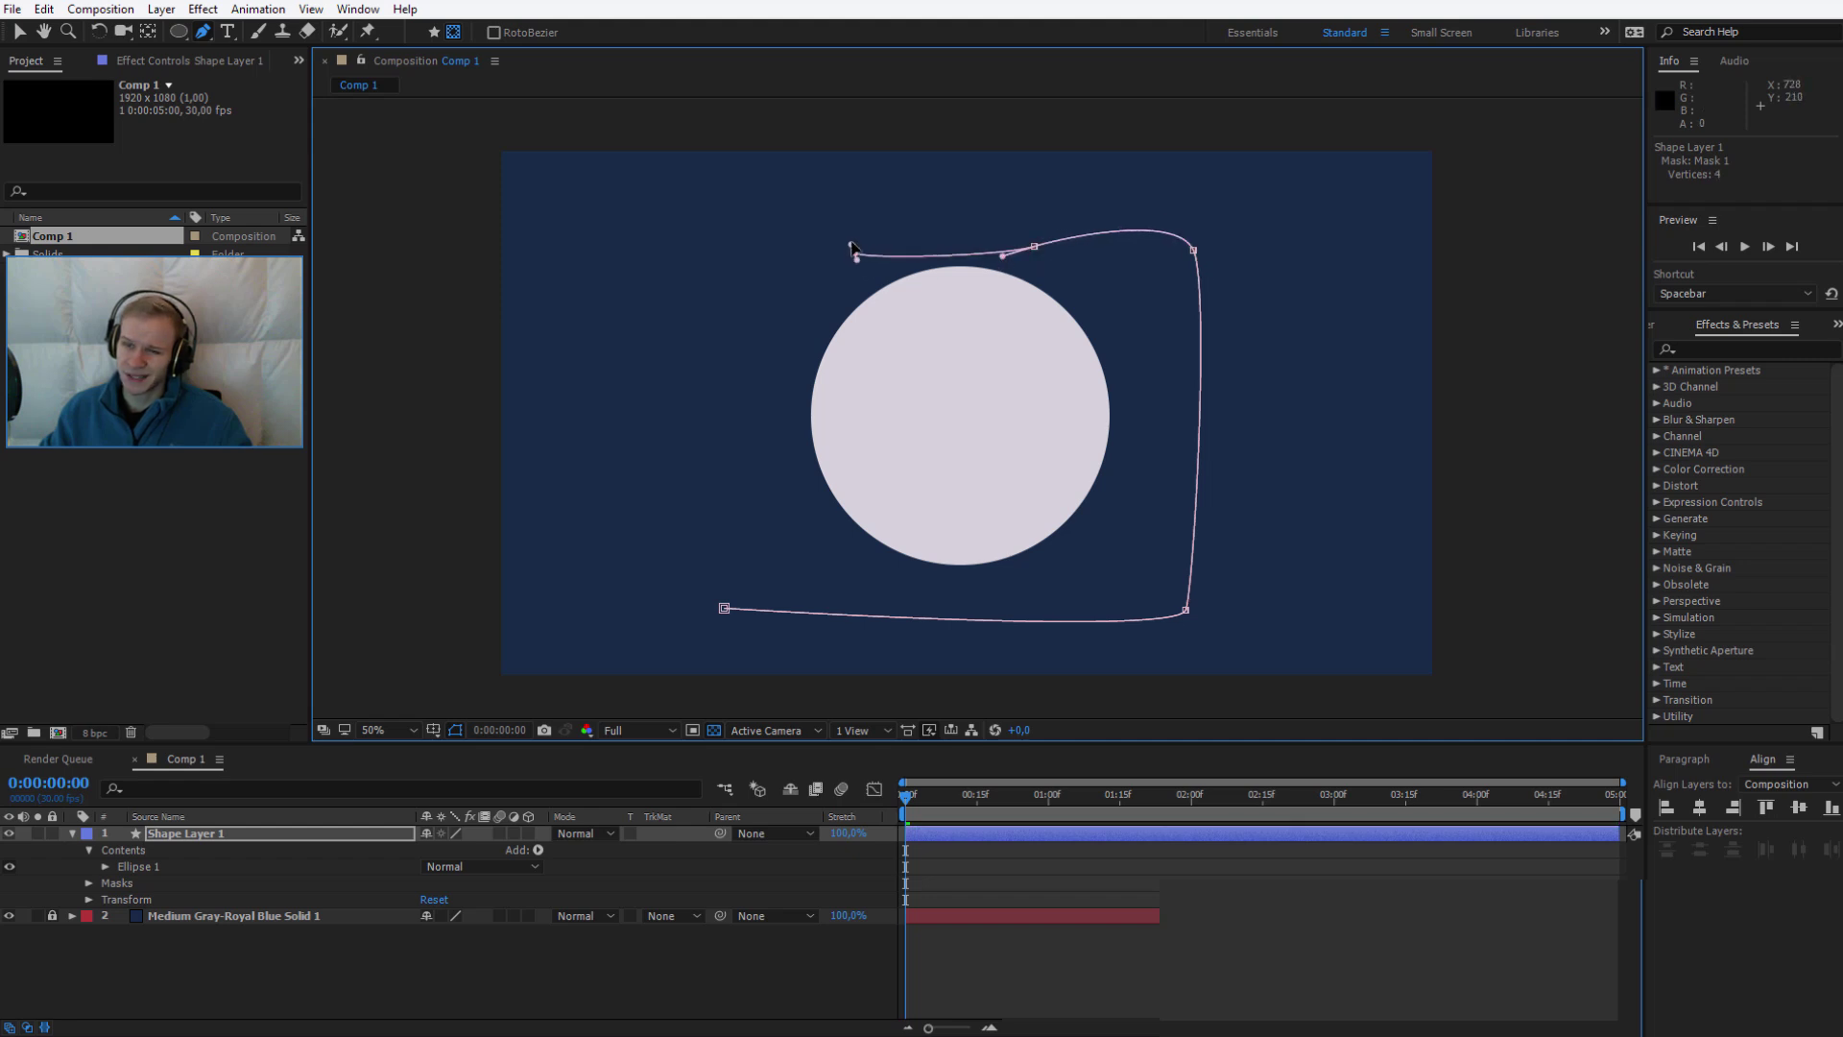
left_click_drag(842, 159, 847, 154)
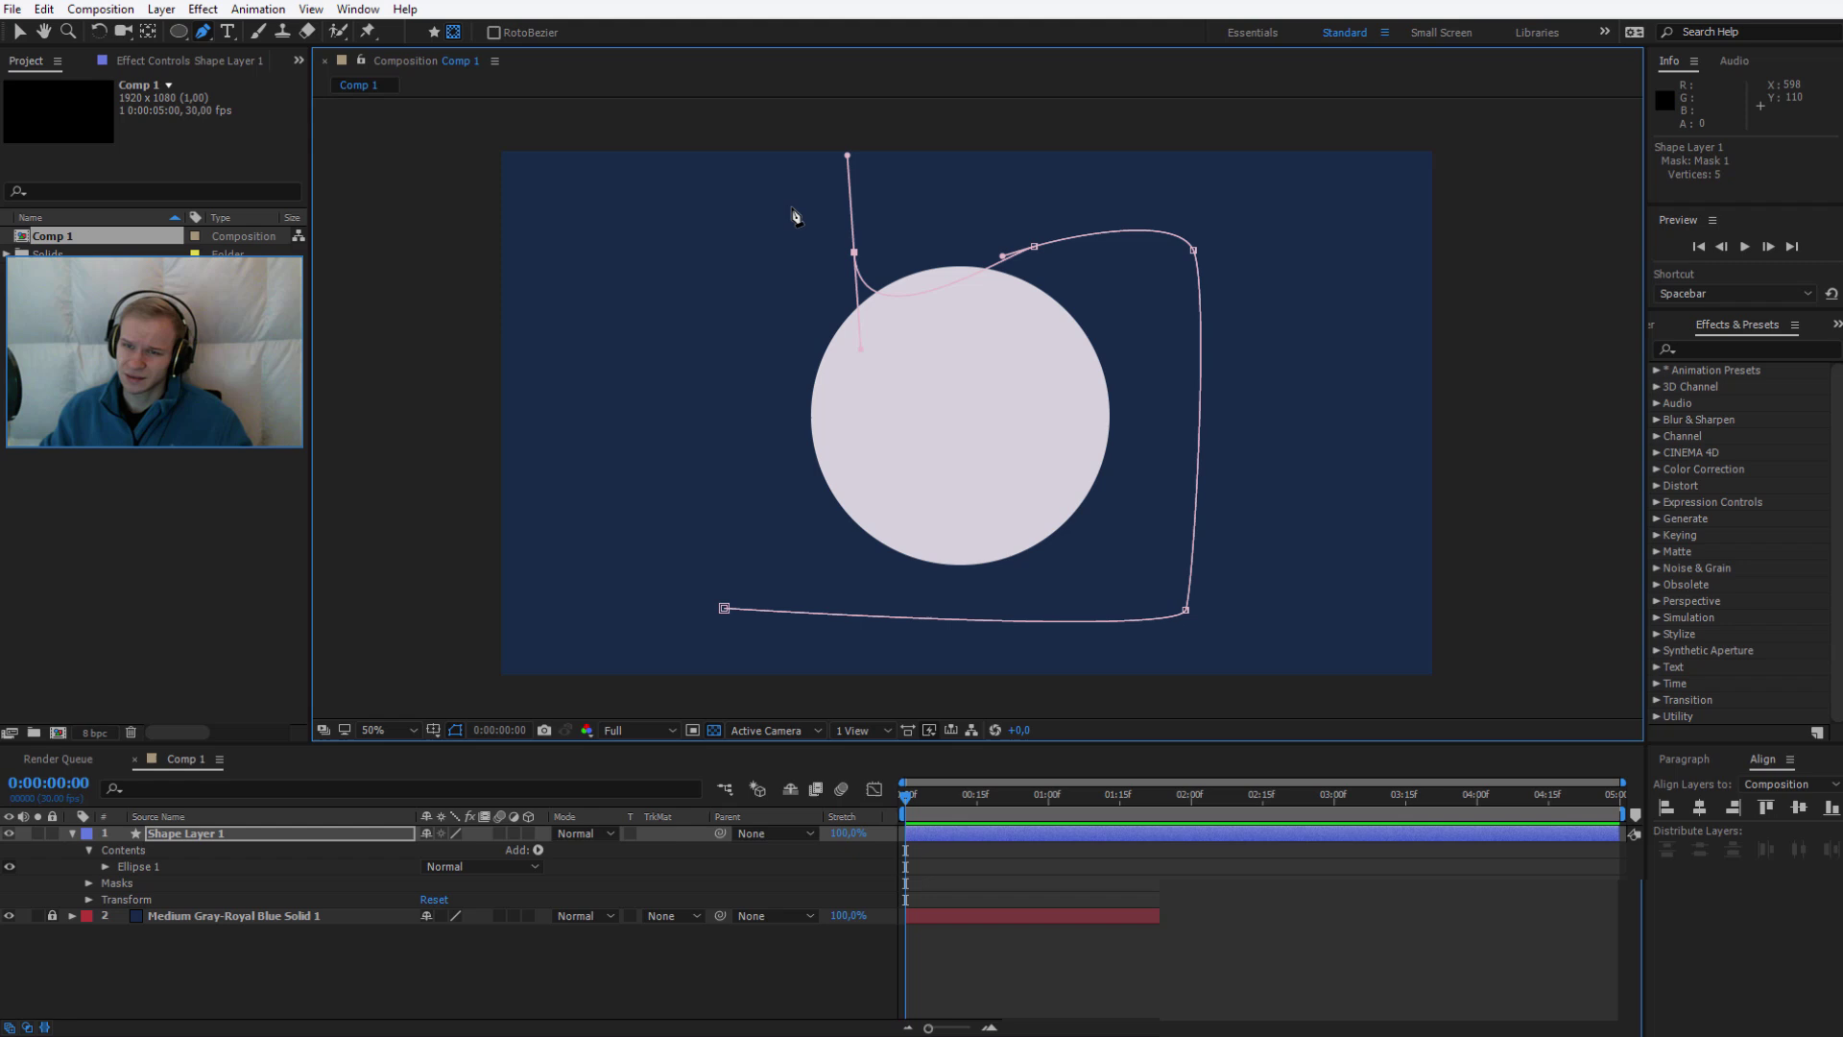
left_click_drag(791, 211, 774, 235)
left_click_drag(715, 325, 705, 408)
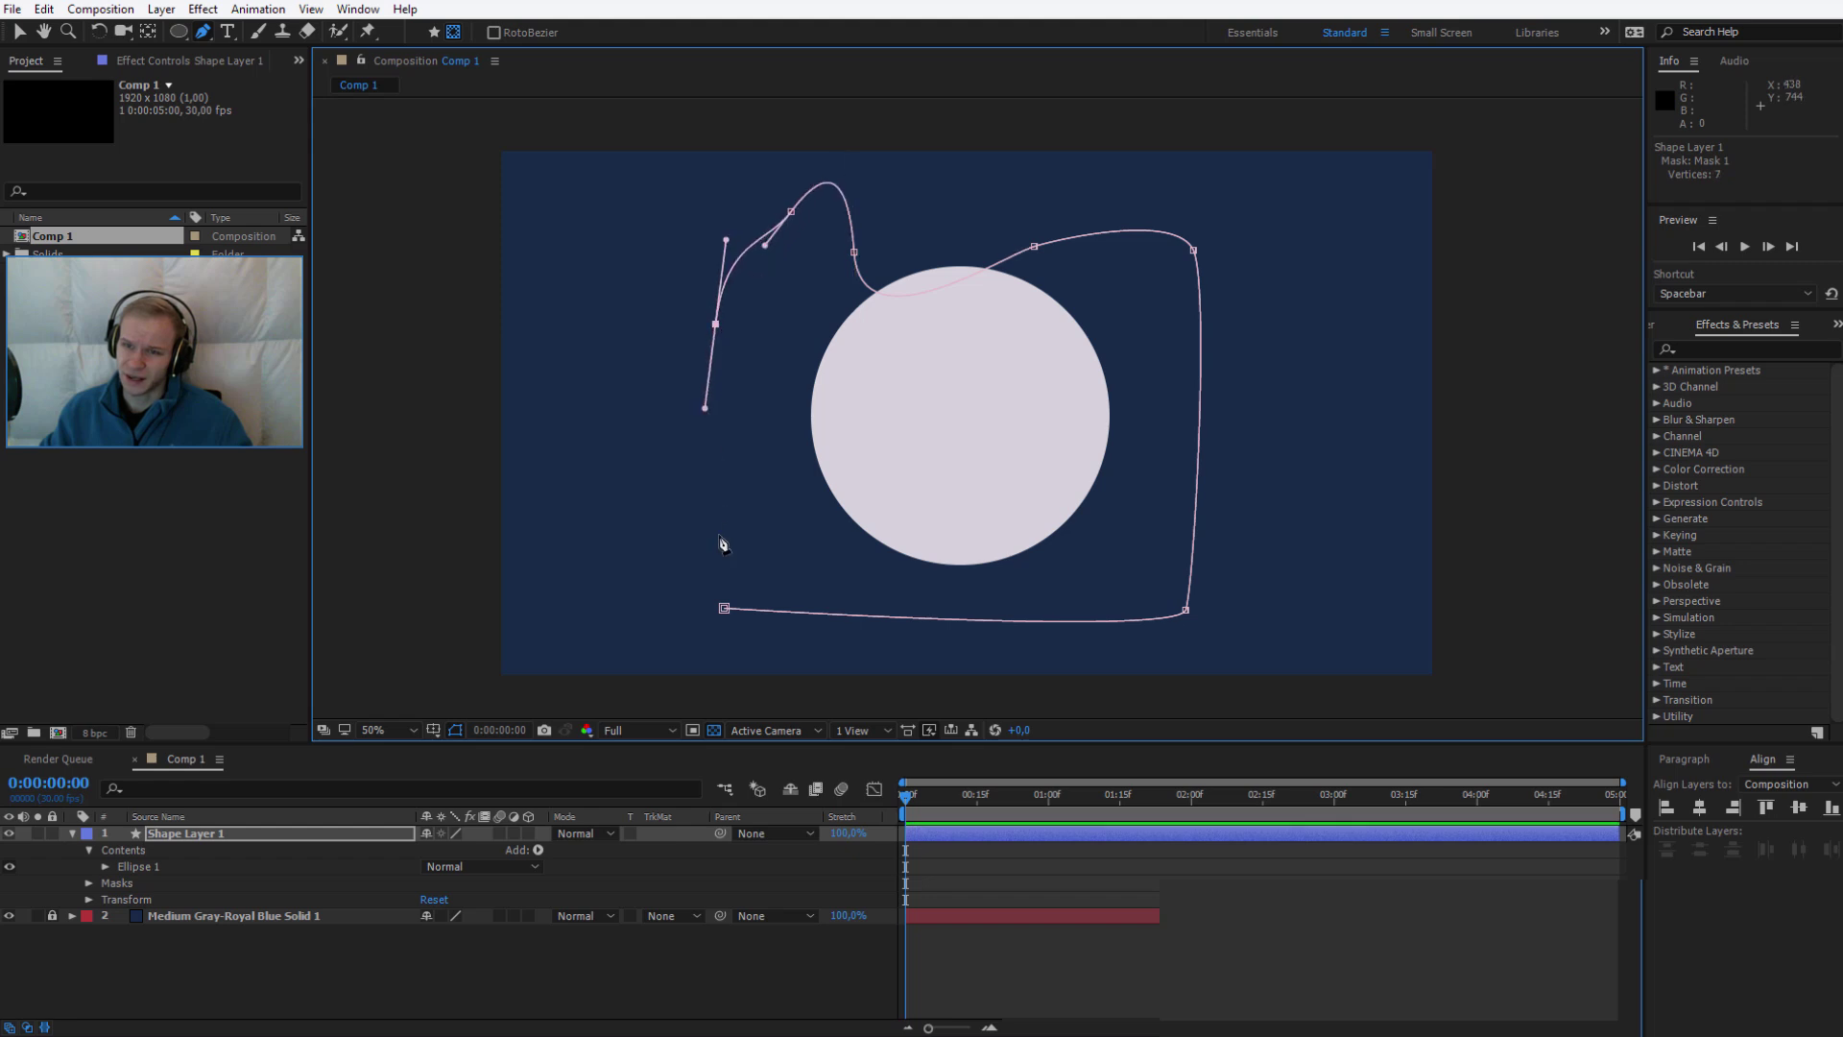
left_click(725, 609)
Reposition three points along the mask's upper edge to refine its wave shape
left_click_drag(857, 258, 896, 346)
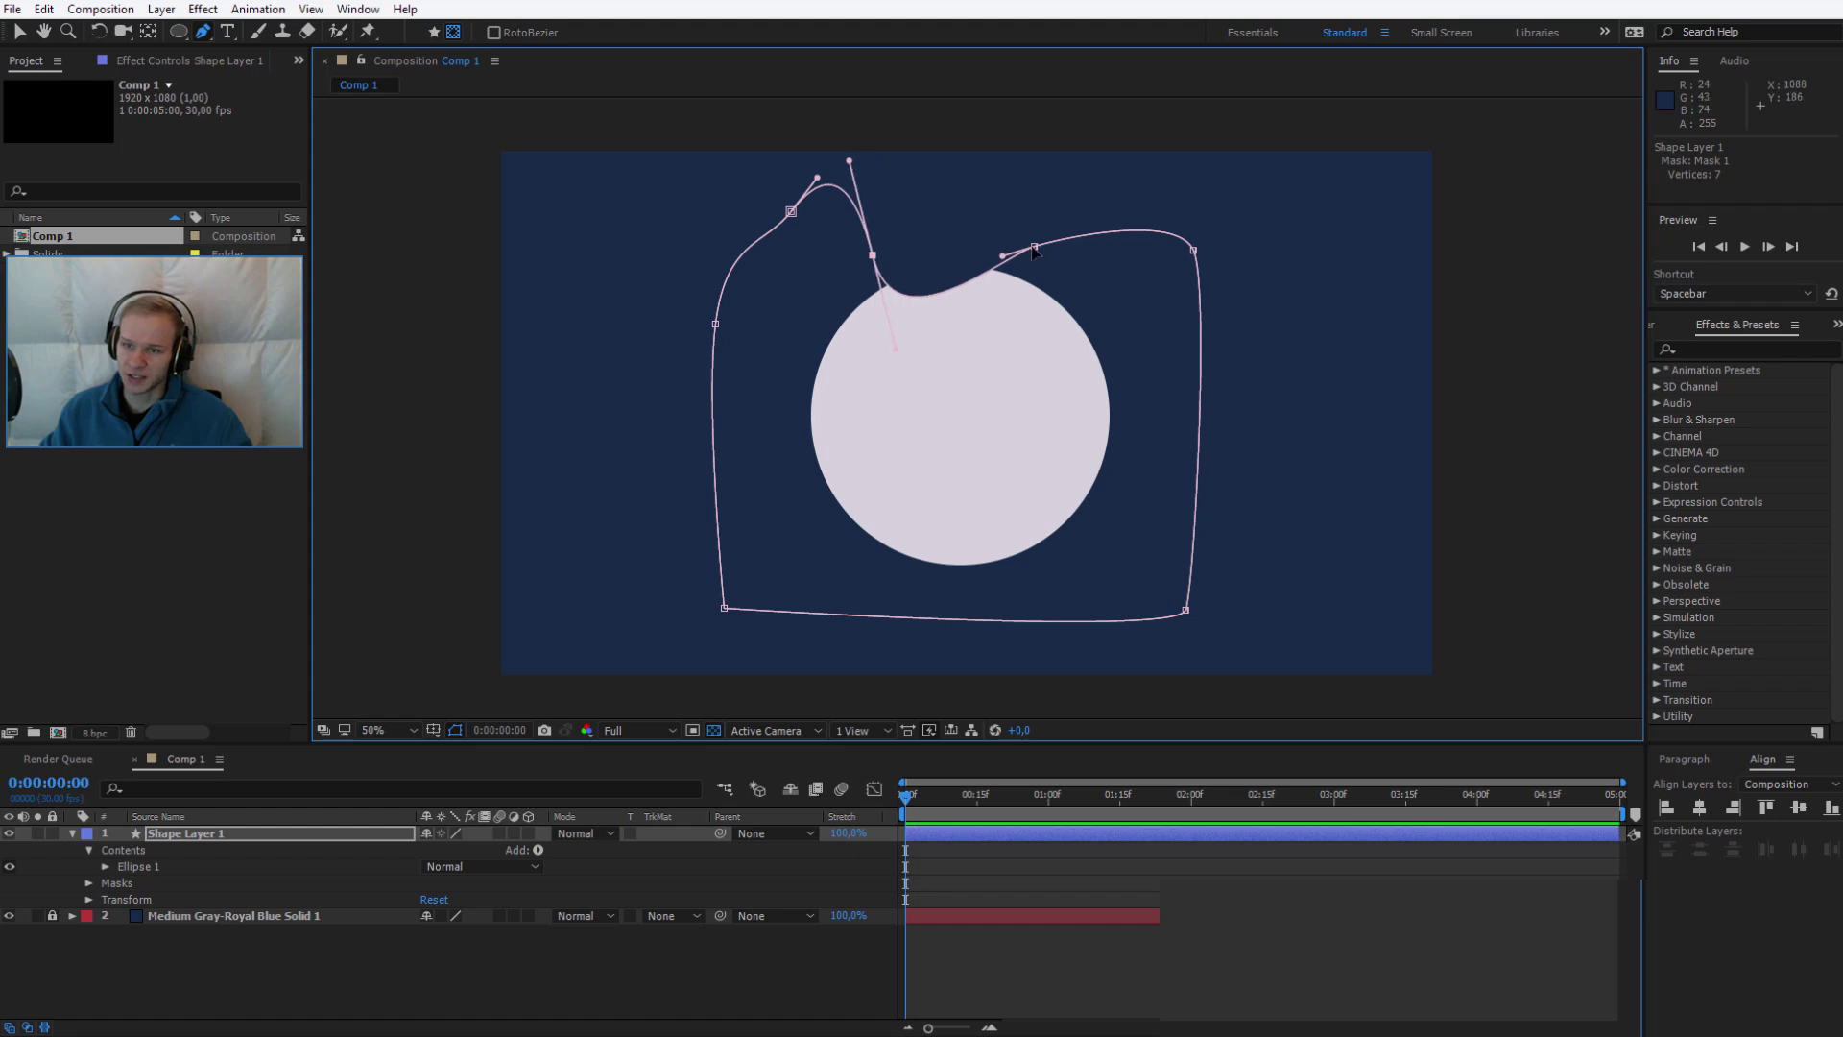
left_click_drag(1034, 247, 1073, 297)
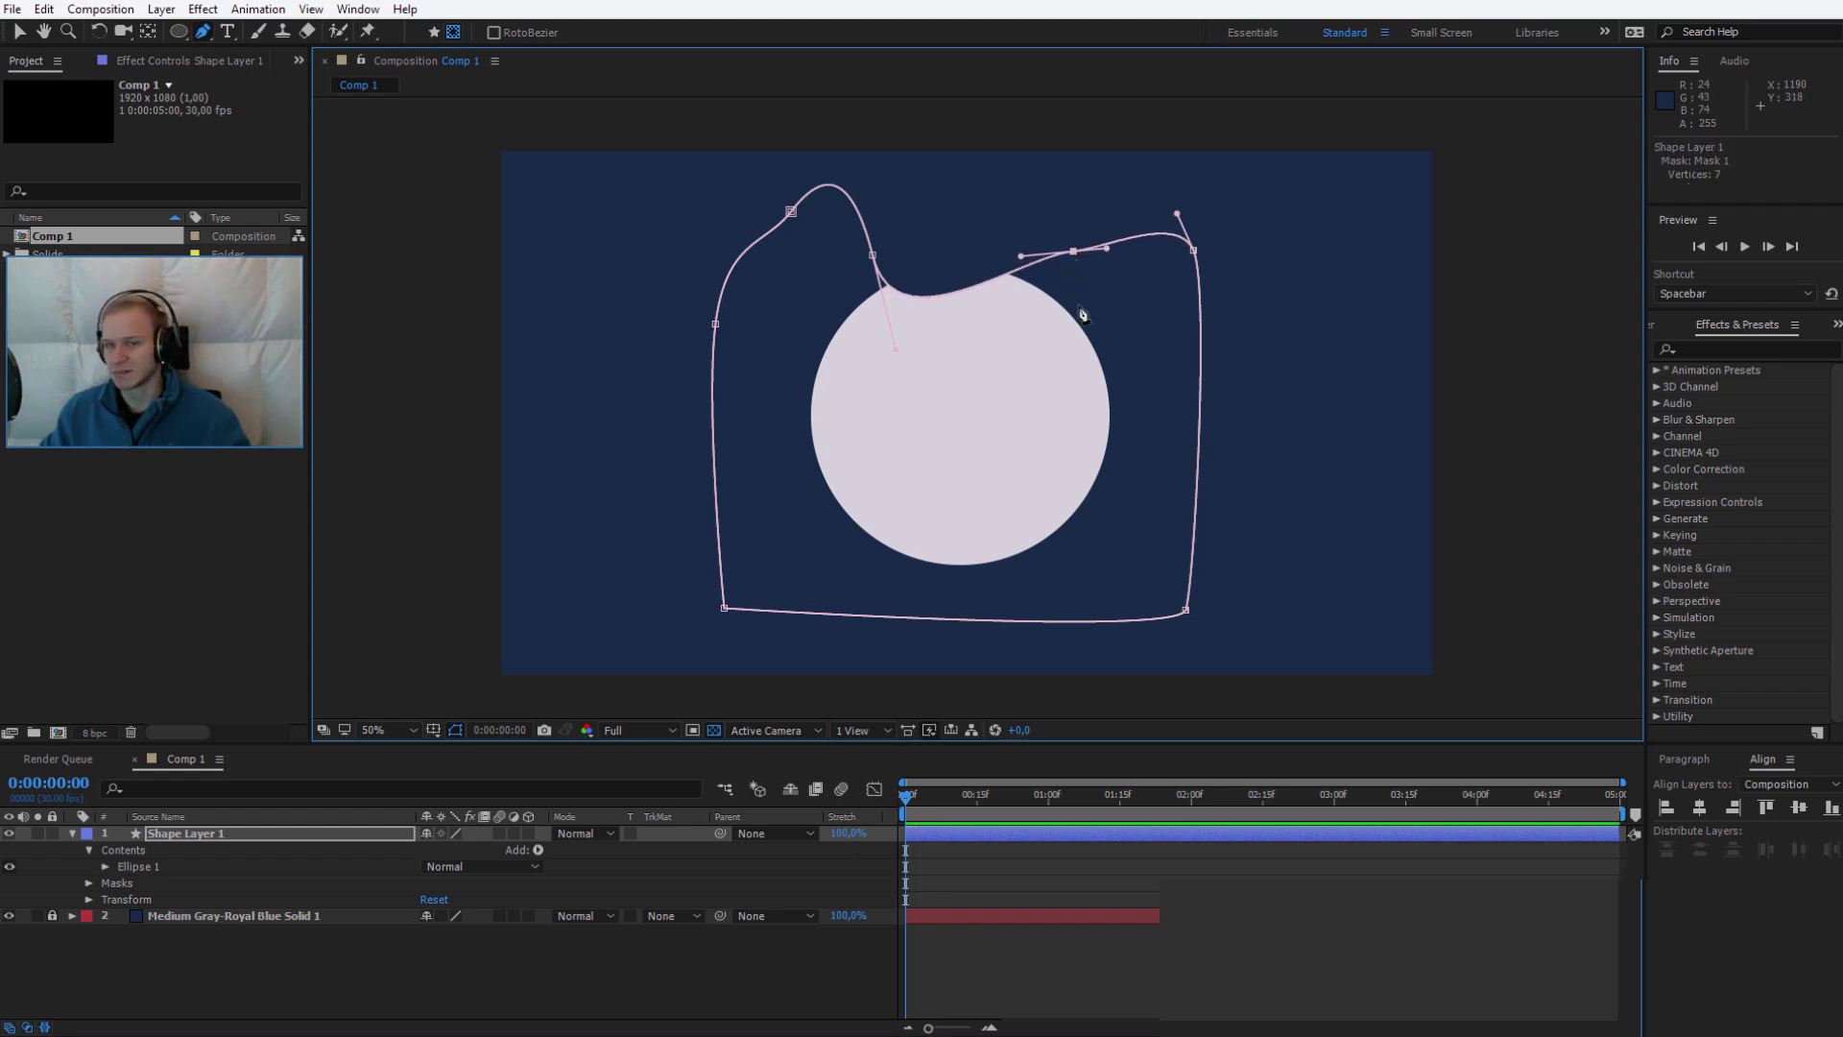
left_click_drag(791, 210, 777, 227)
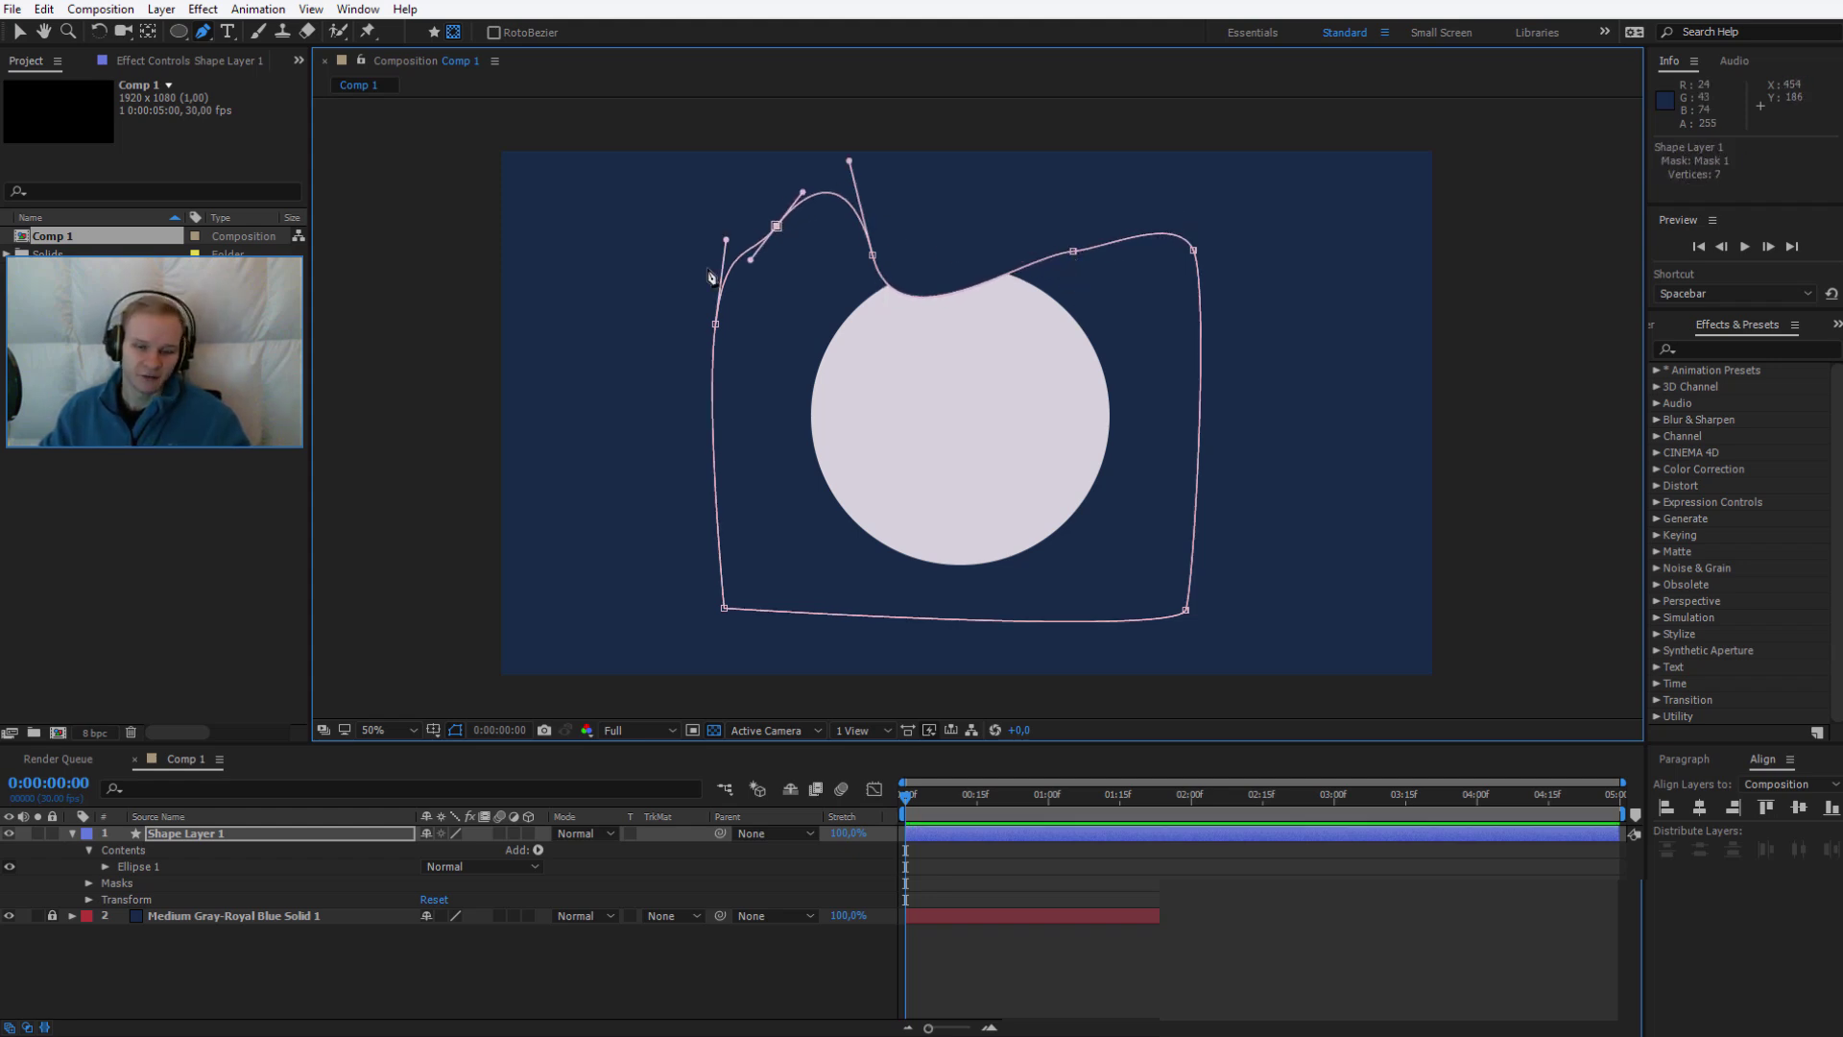
Move the whole mask path 10 px right and 70 px up so its wavy edge clears the top of the circle
left_click(119, 931)
left_click(134, 887)
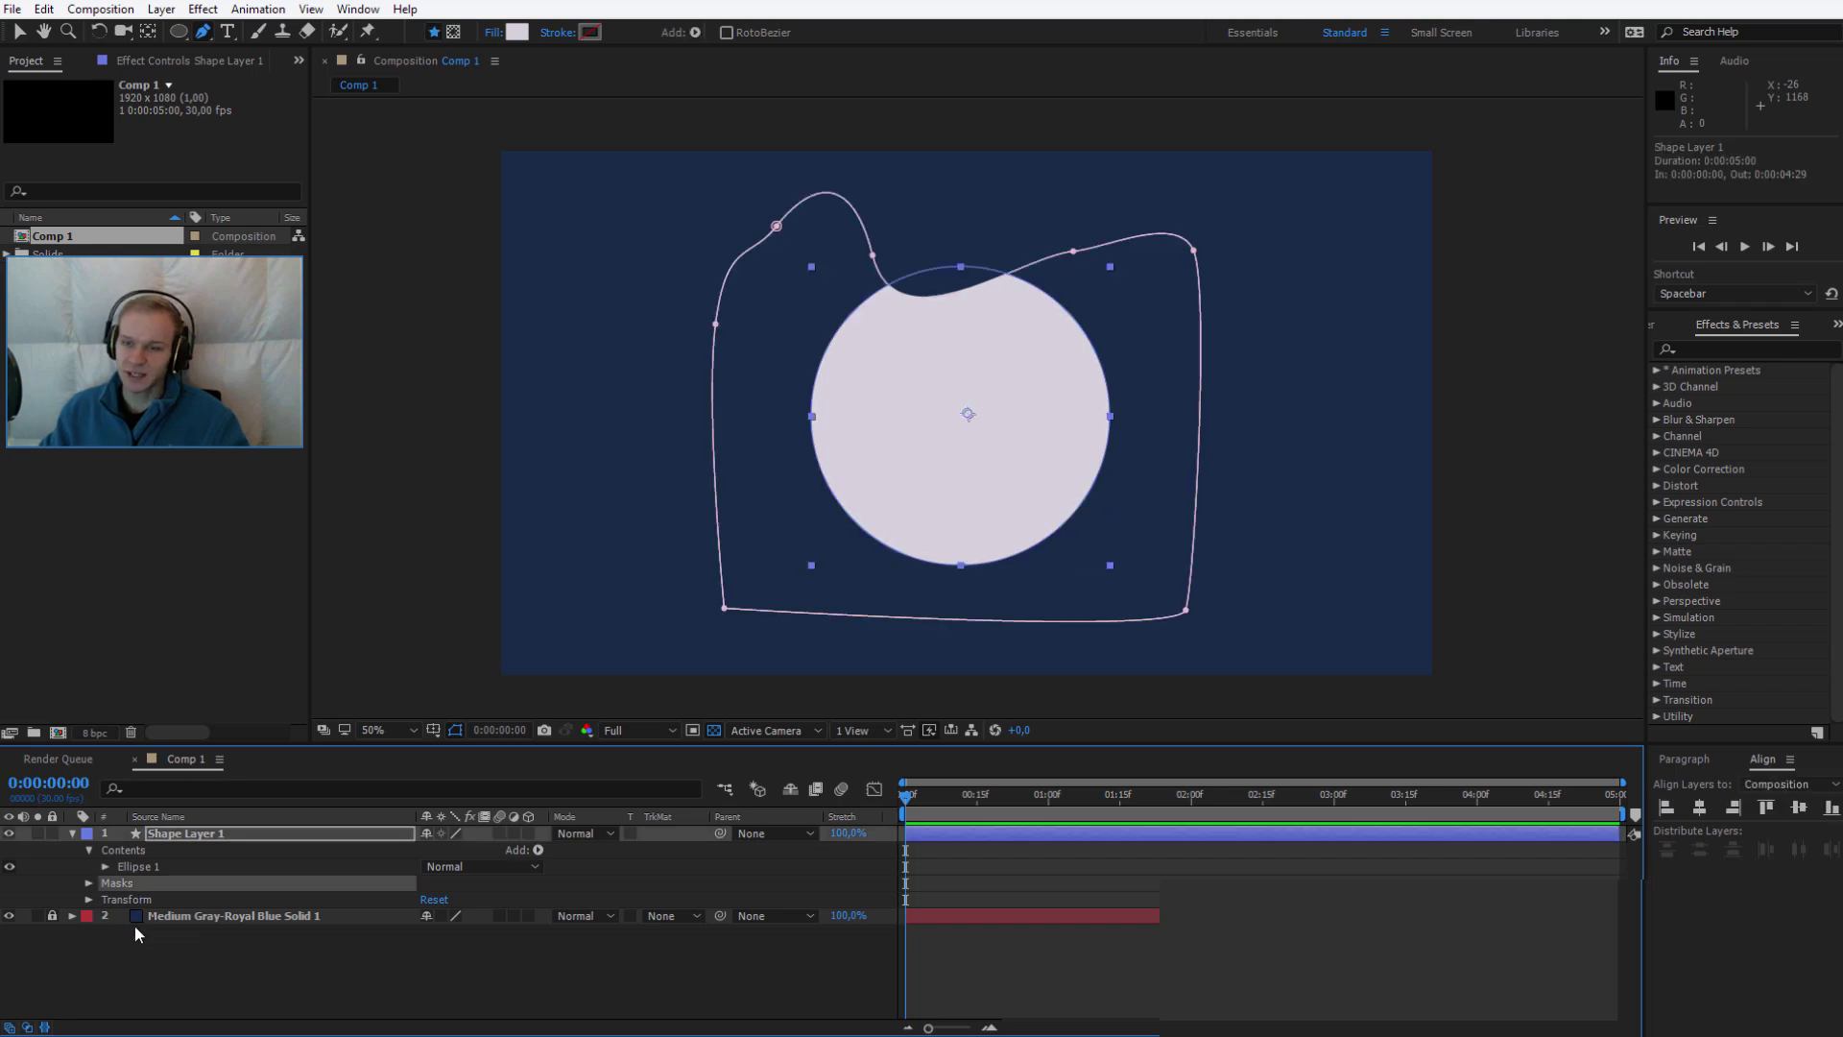
key("v")
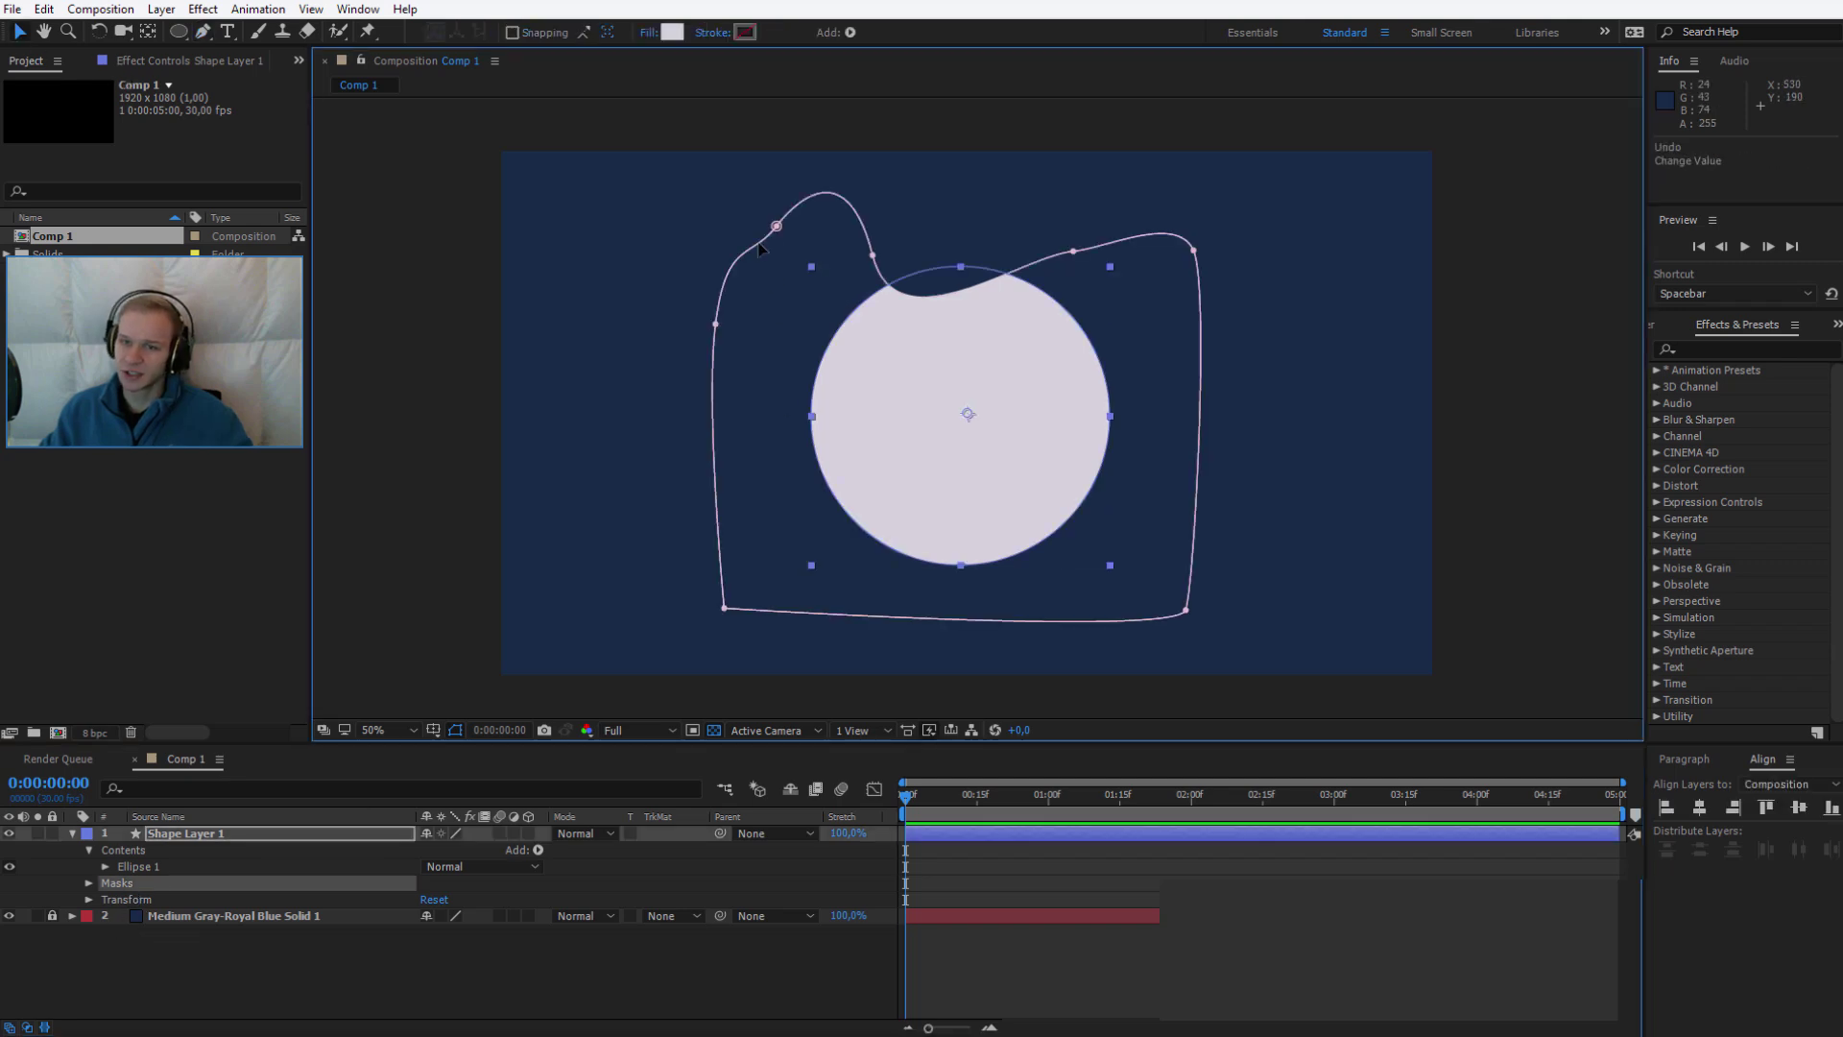
double_click(758, 249)
left_click_drag(748, 263, 750, 238)
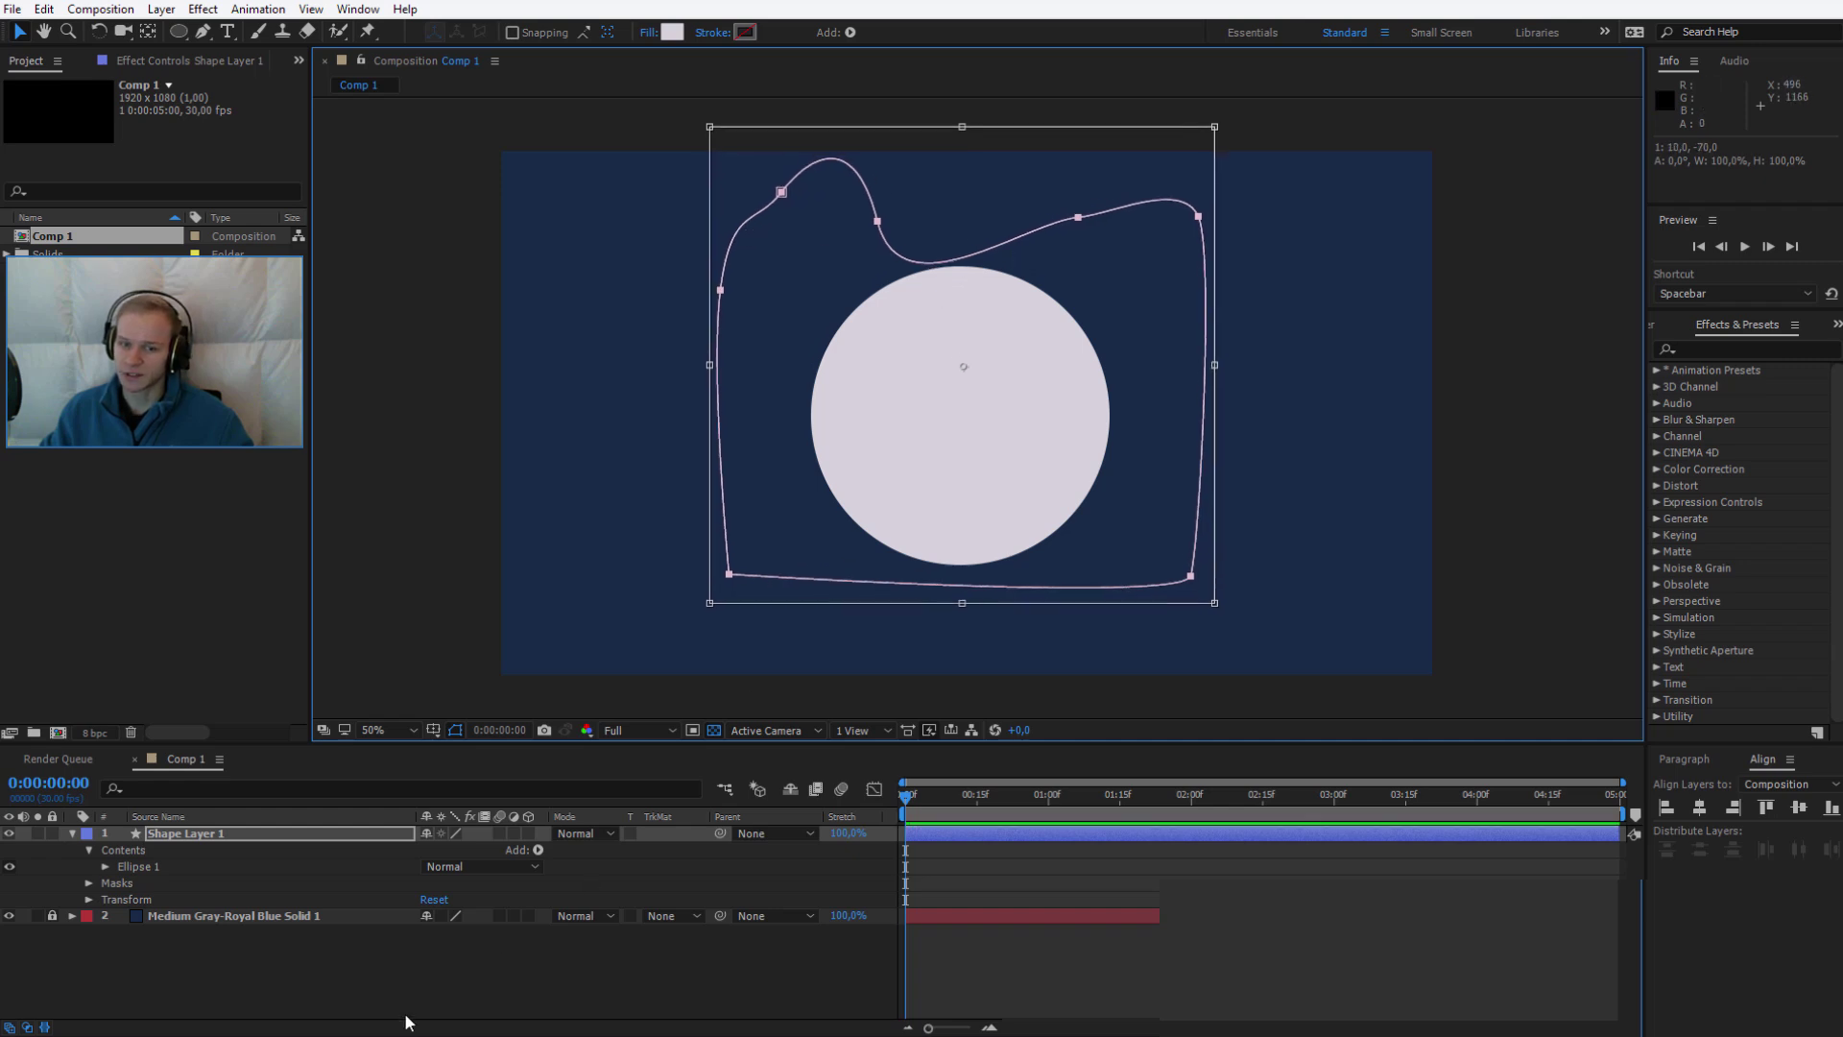
left_click(710, 956)
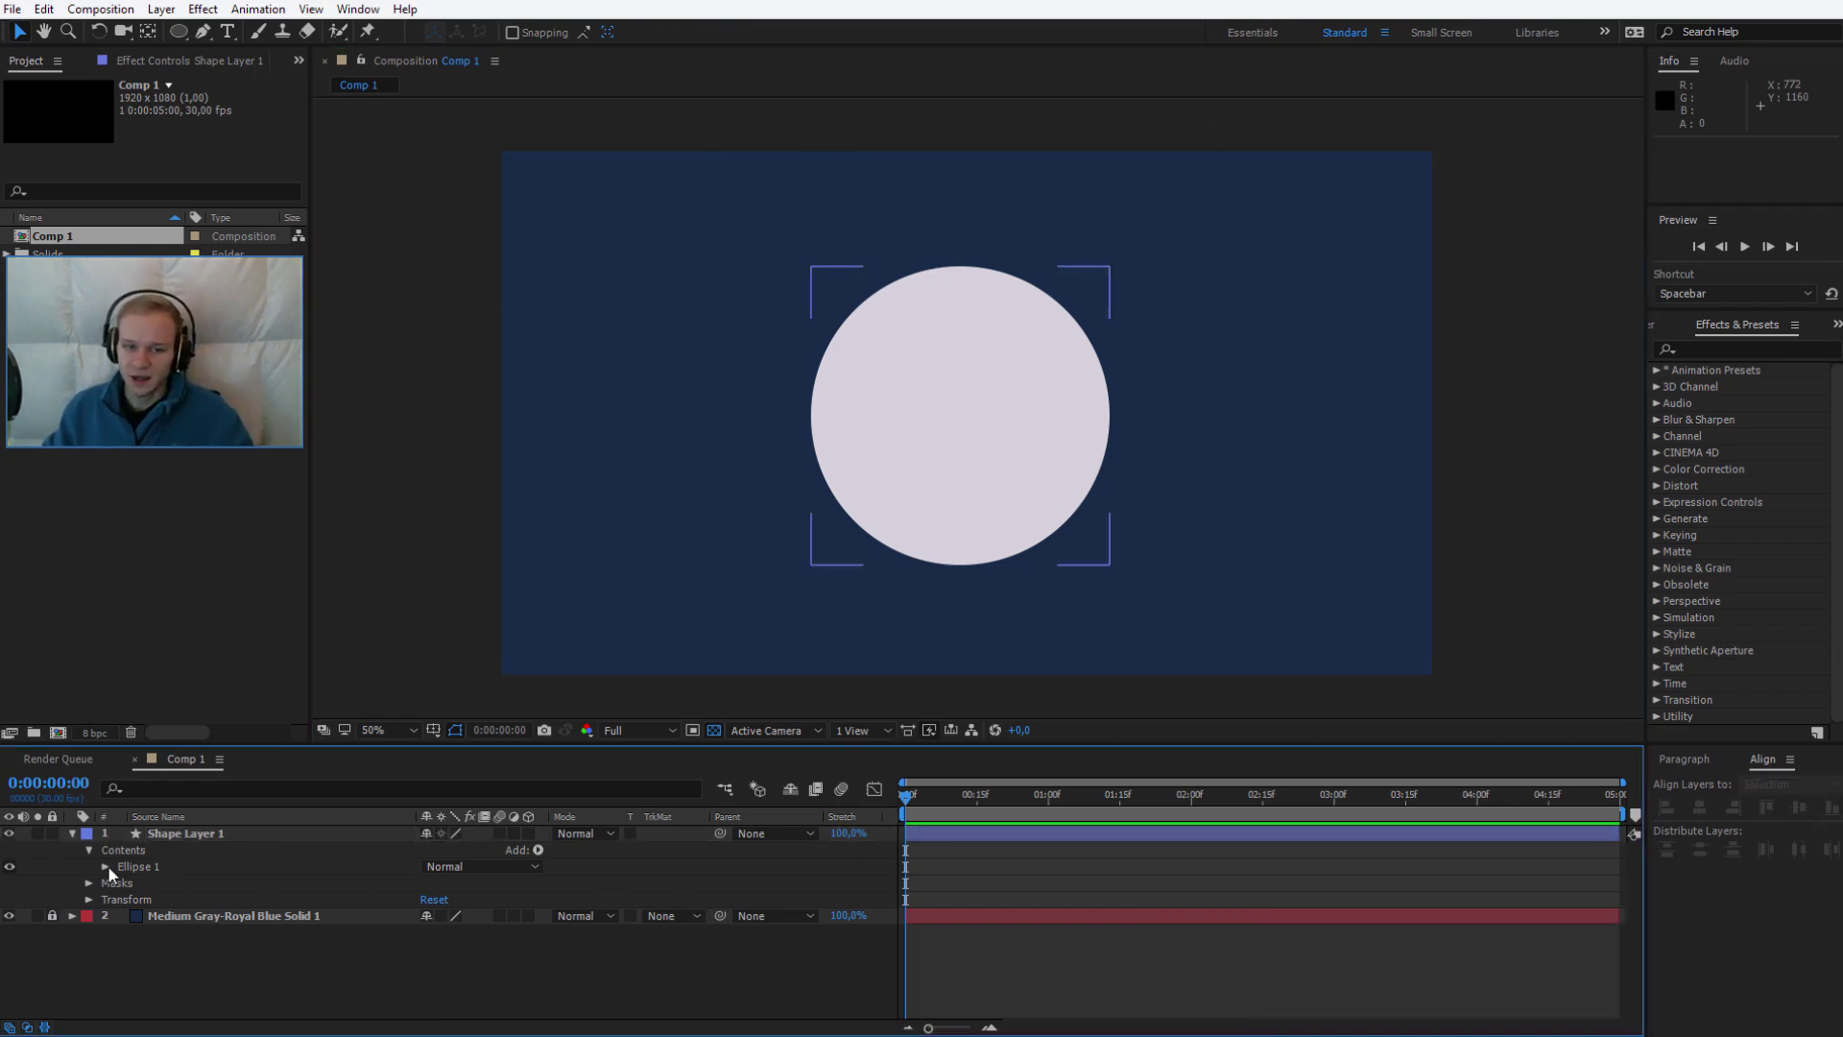
Add a Mask Path keyframe for Mask 1 at 0:00:02:01
left_click(129, 884)
left_click(88, 883)
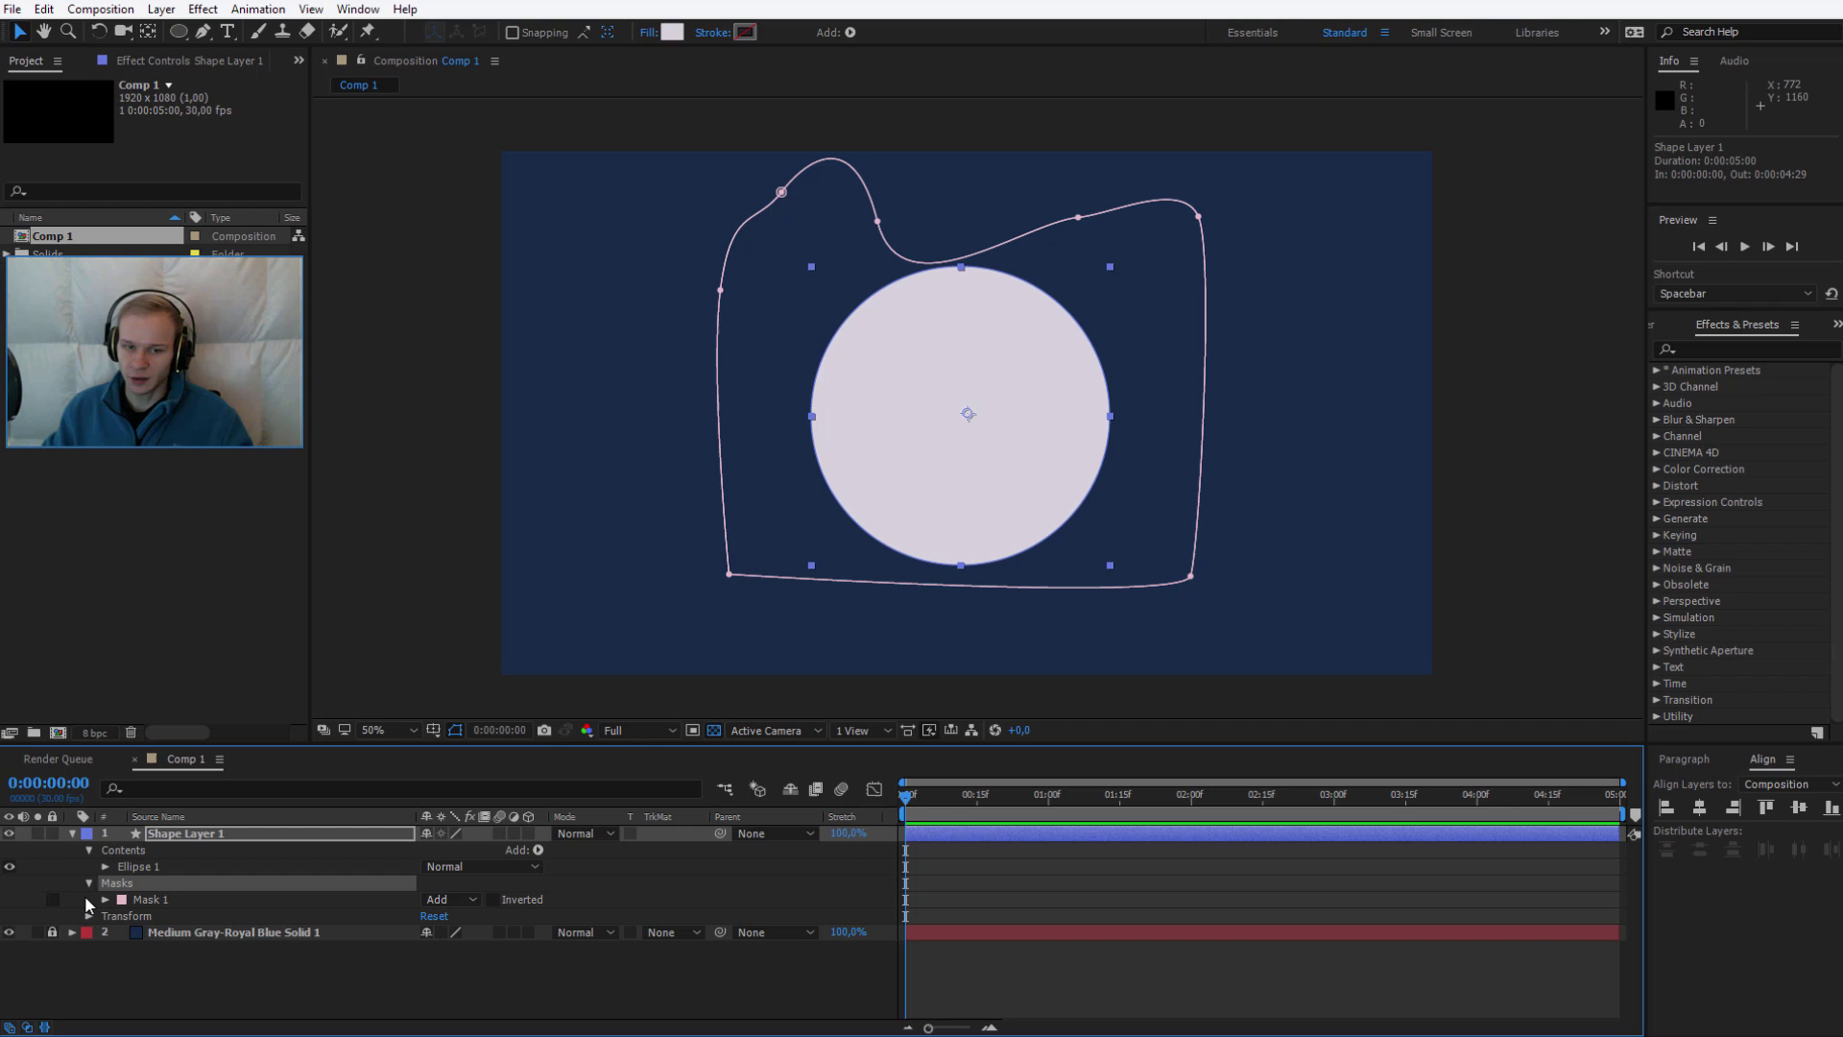
left_click(140, 901)
left_click(106, 899)
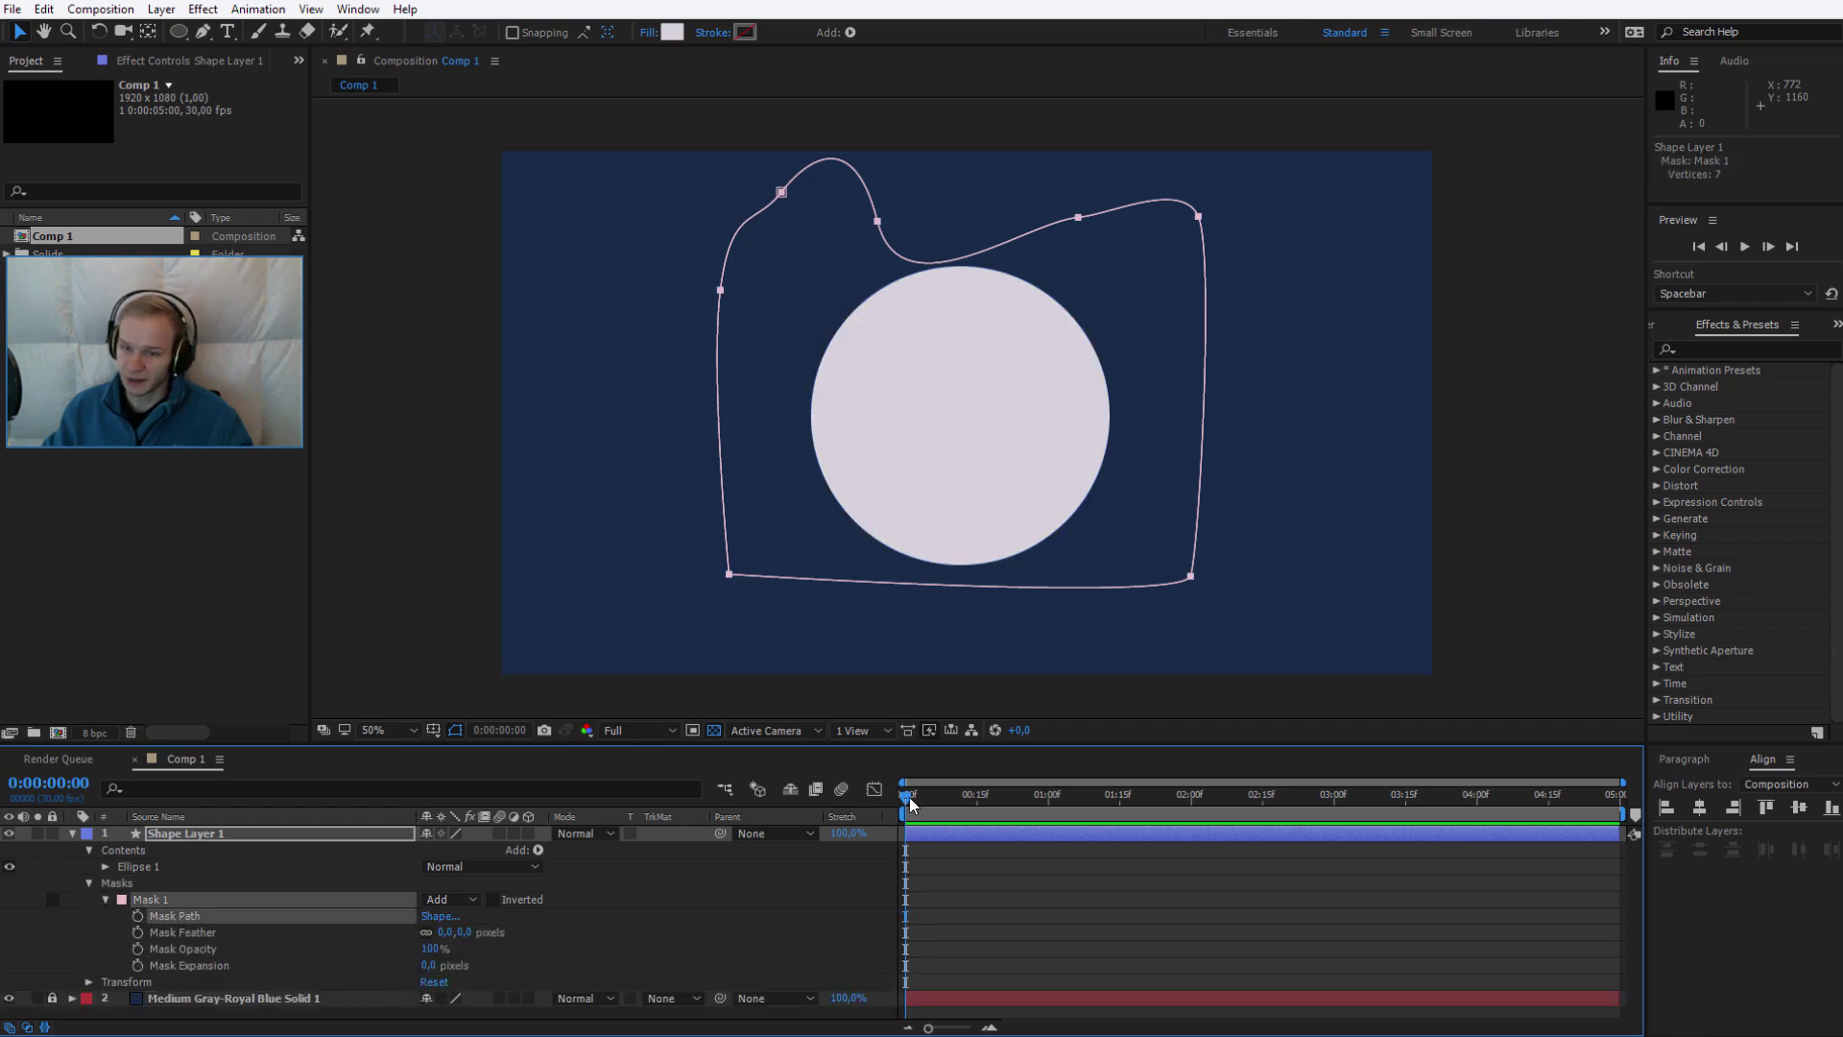
left_click_drag(906, 797, 1197, 809)
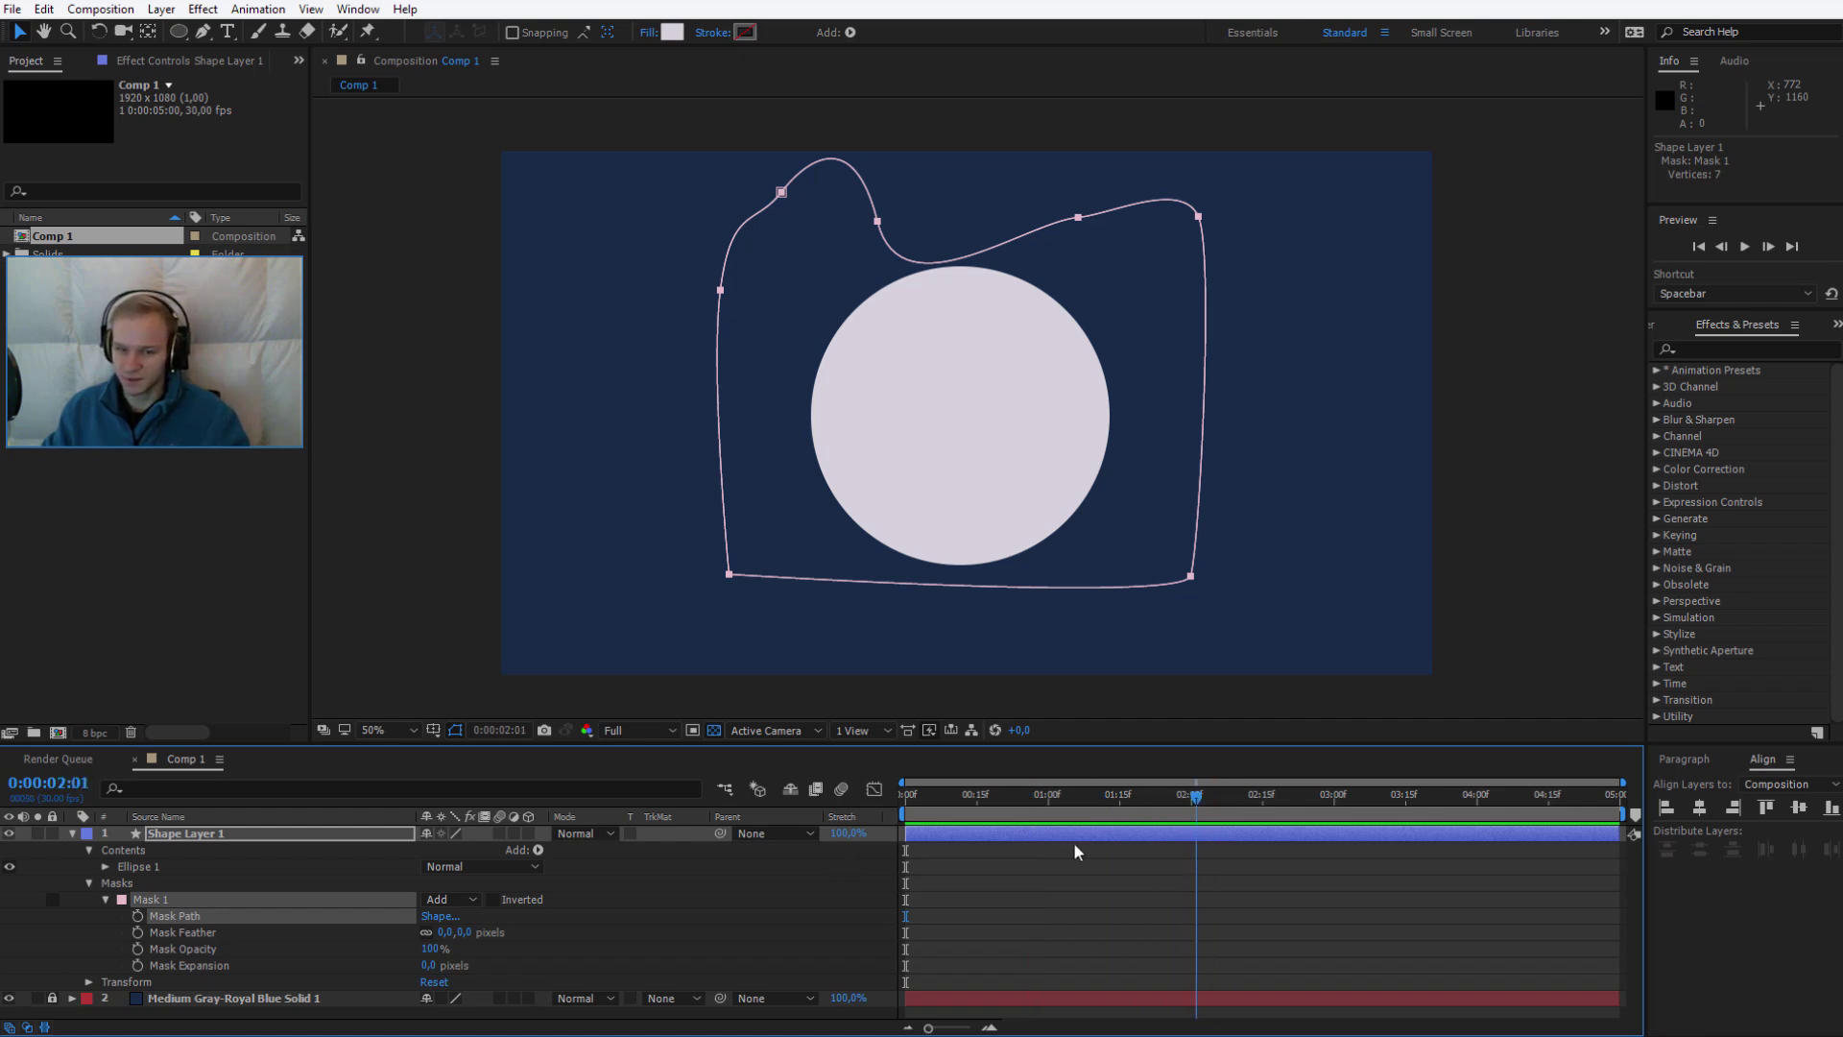
left_click(120, 928)
left_click(139, 914)
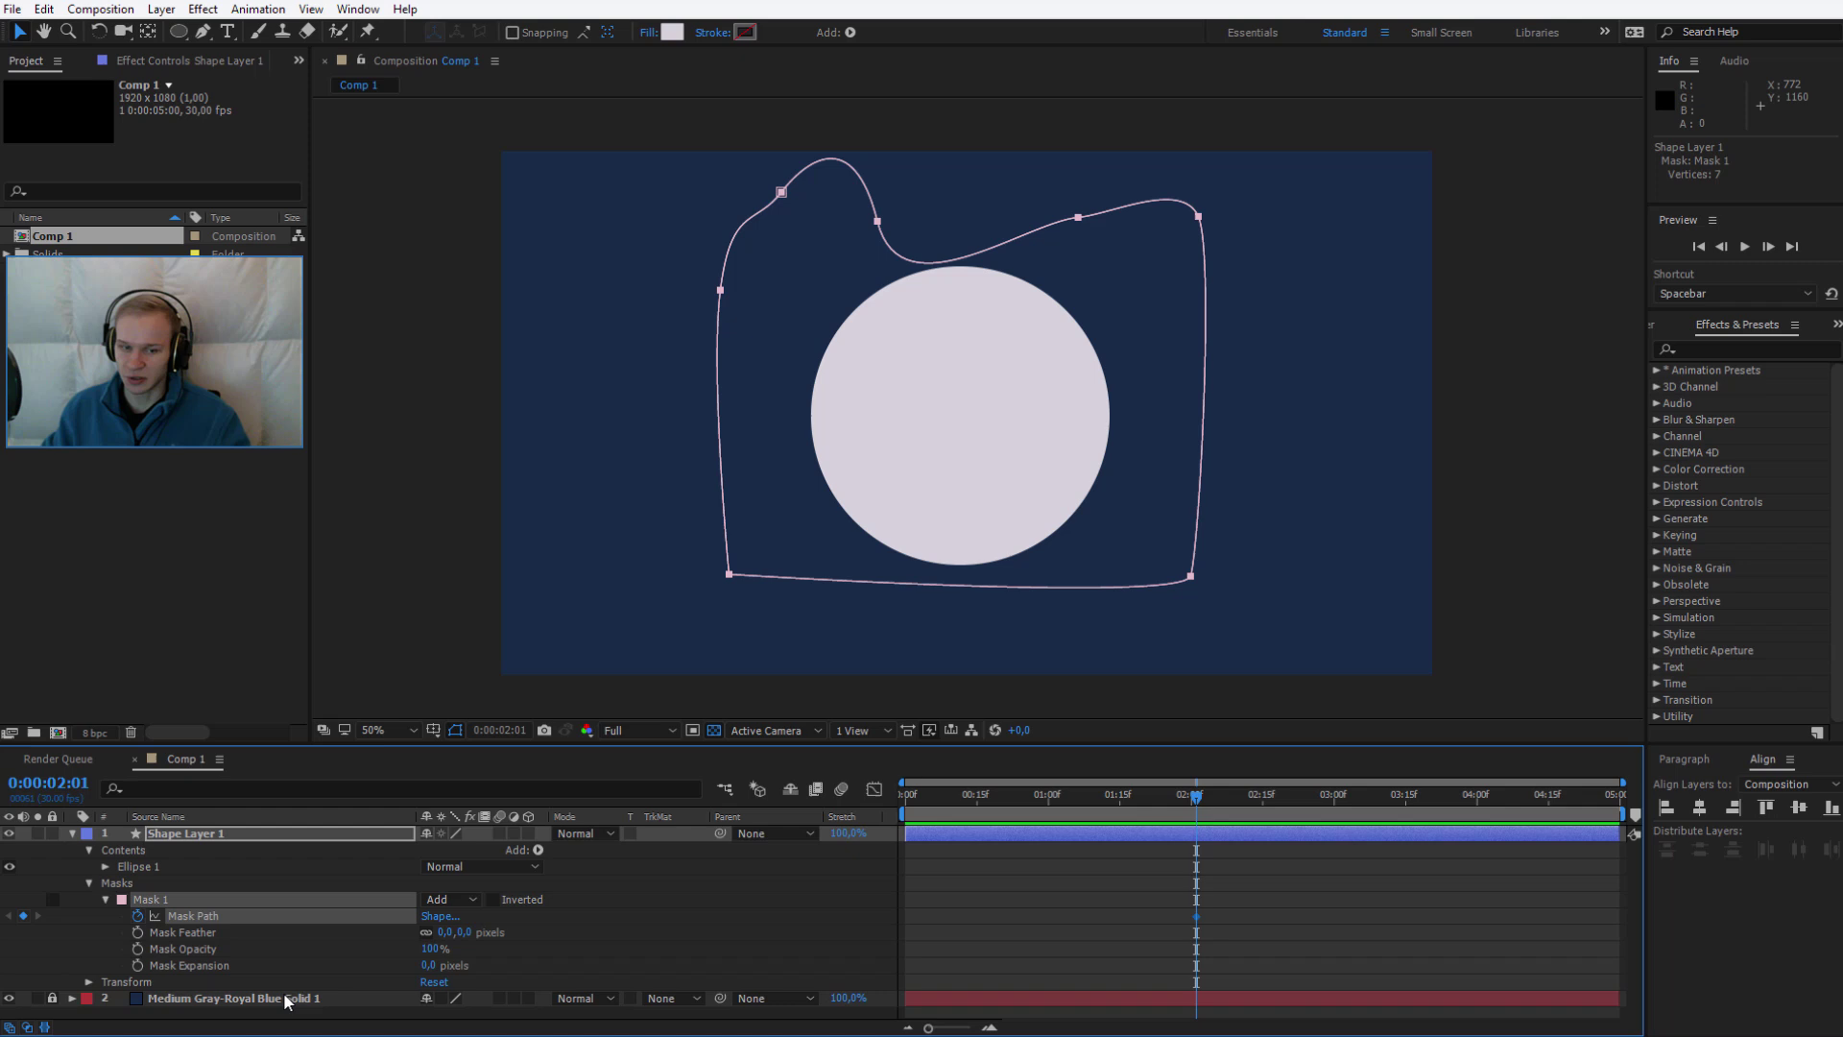
At 0:00:00:15, reshape Mask 1 by moving its points down until the whole wavy outline sits low and hides the circle
left_click_drag(1200, 797, 981, 813)
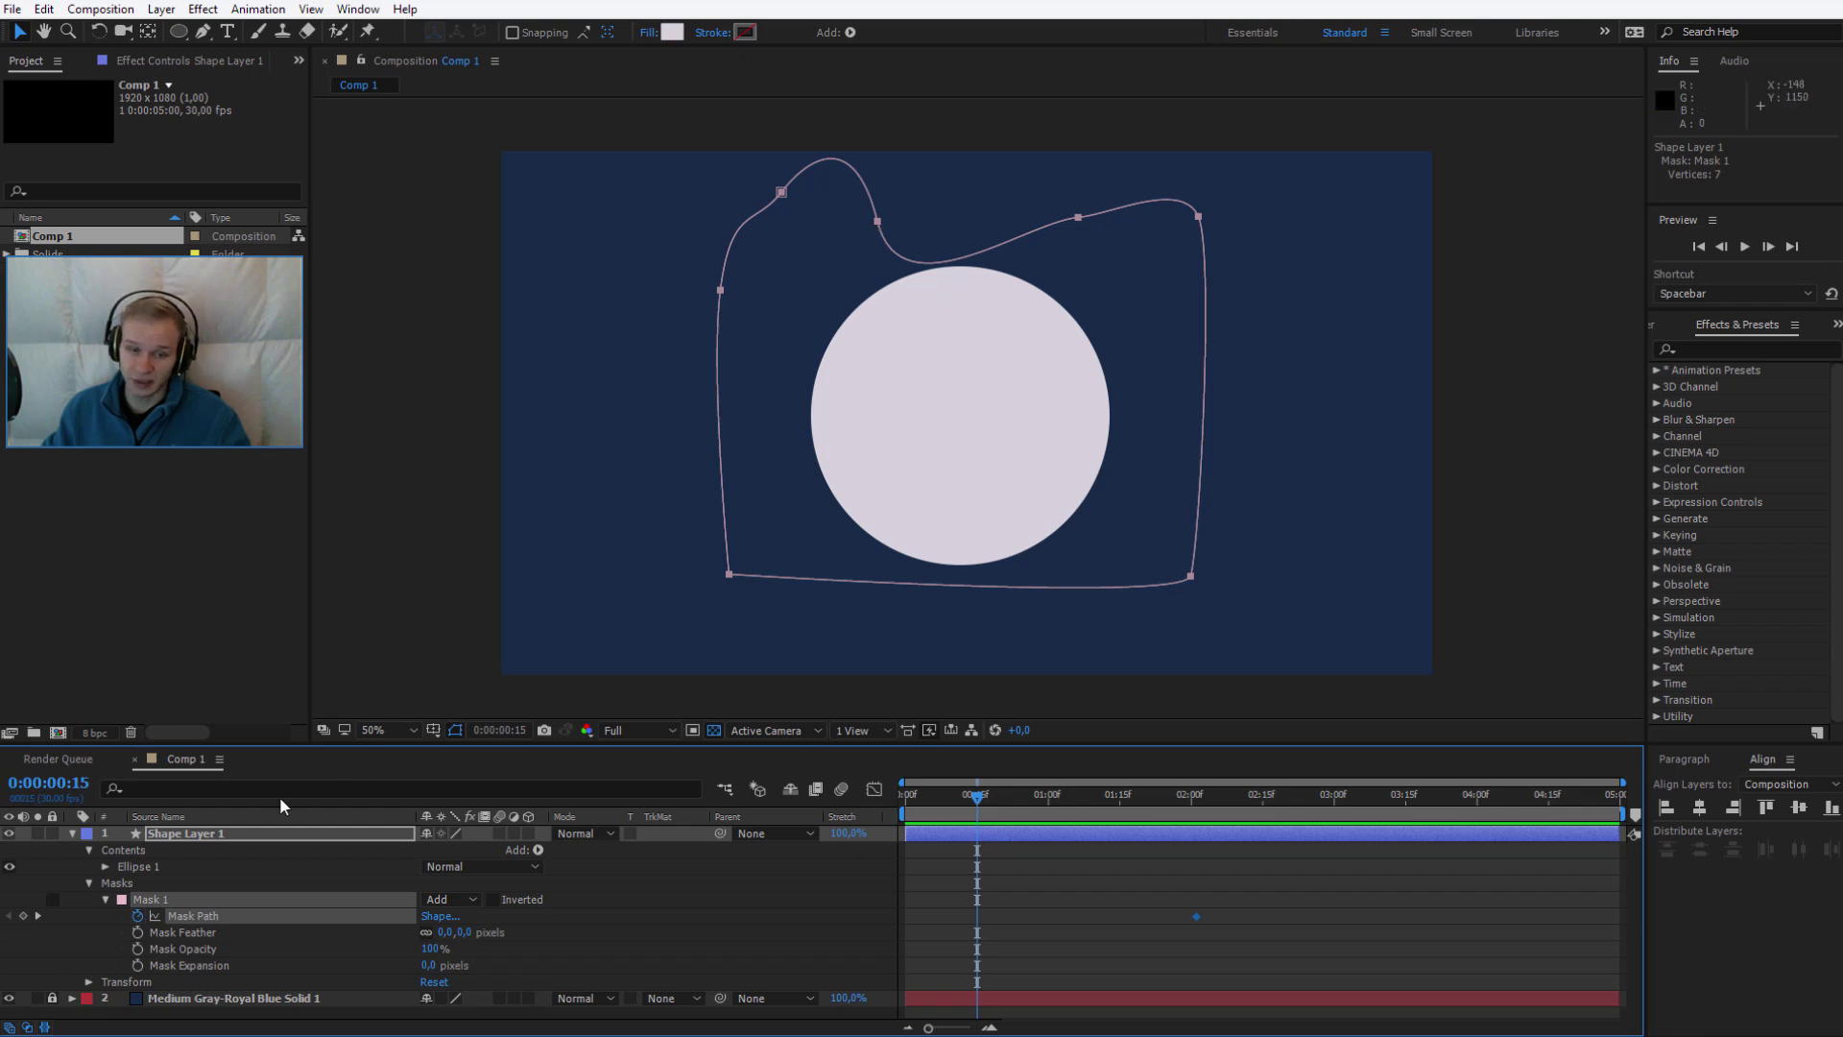
left_click(209, 932)
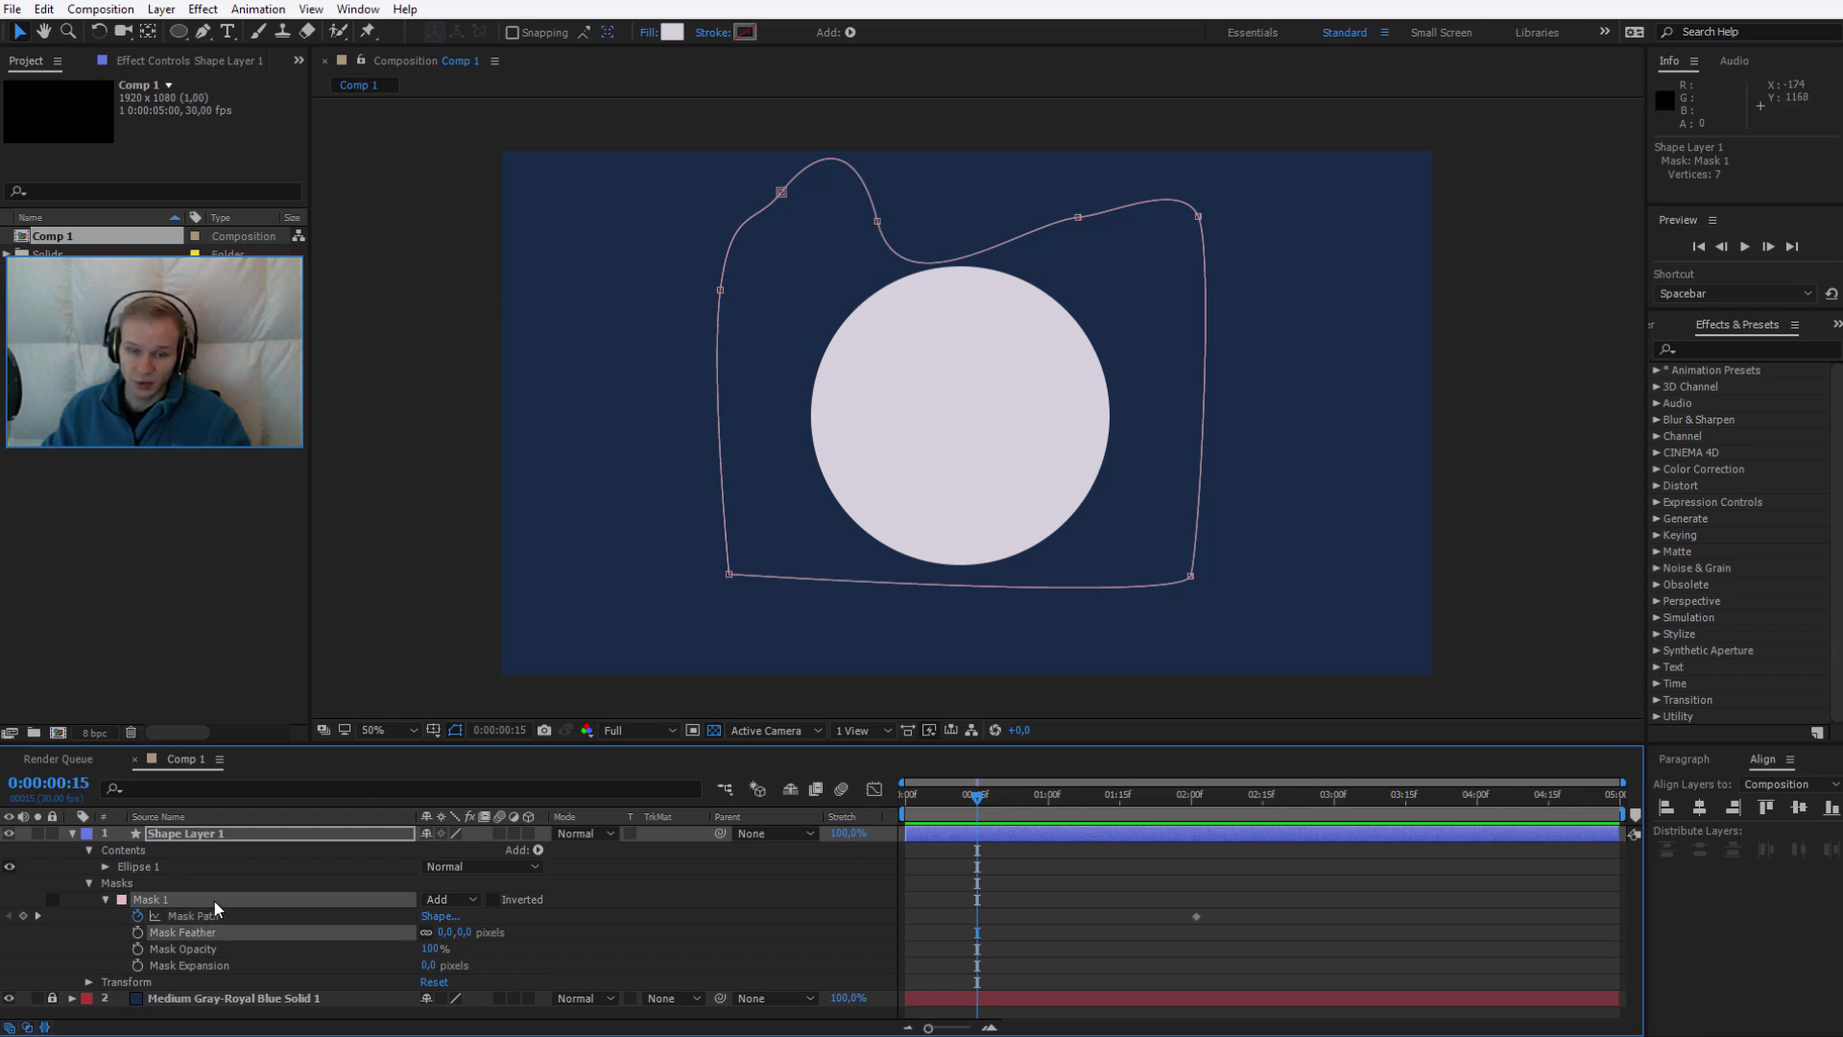
left_click(213, 914)
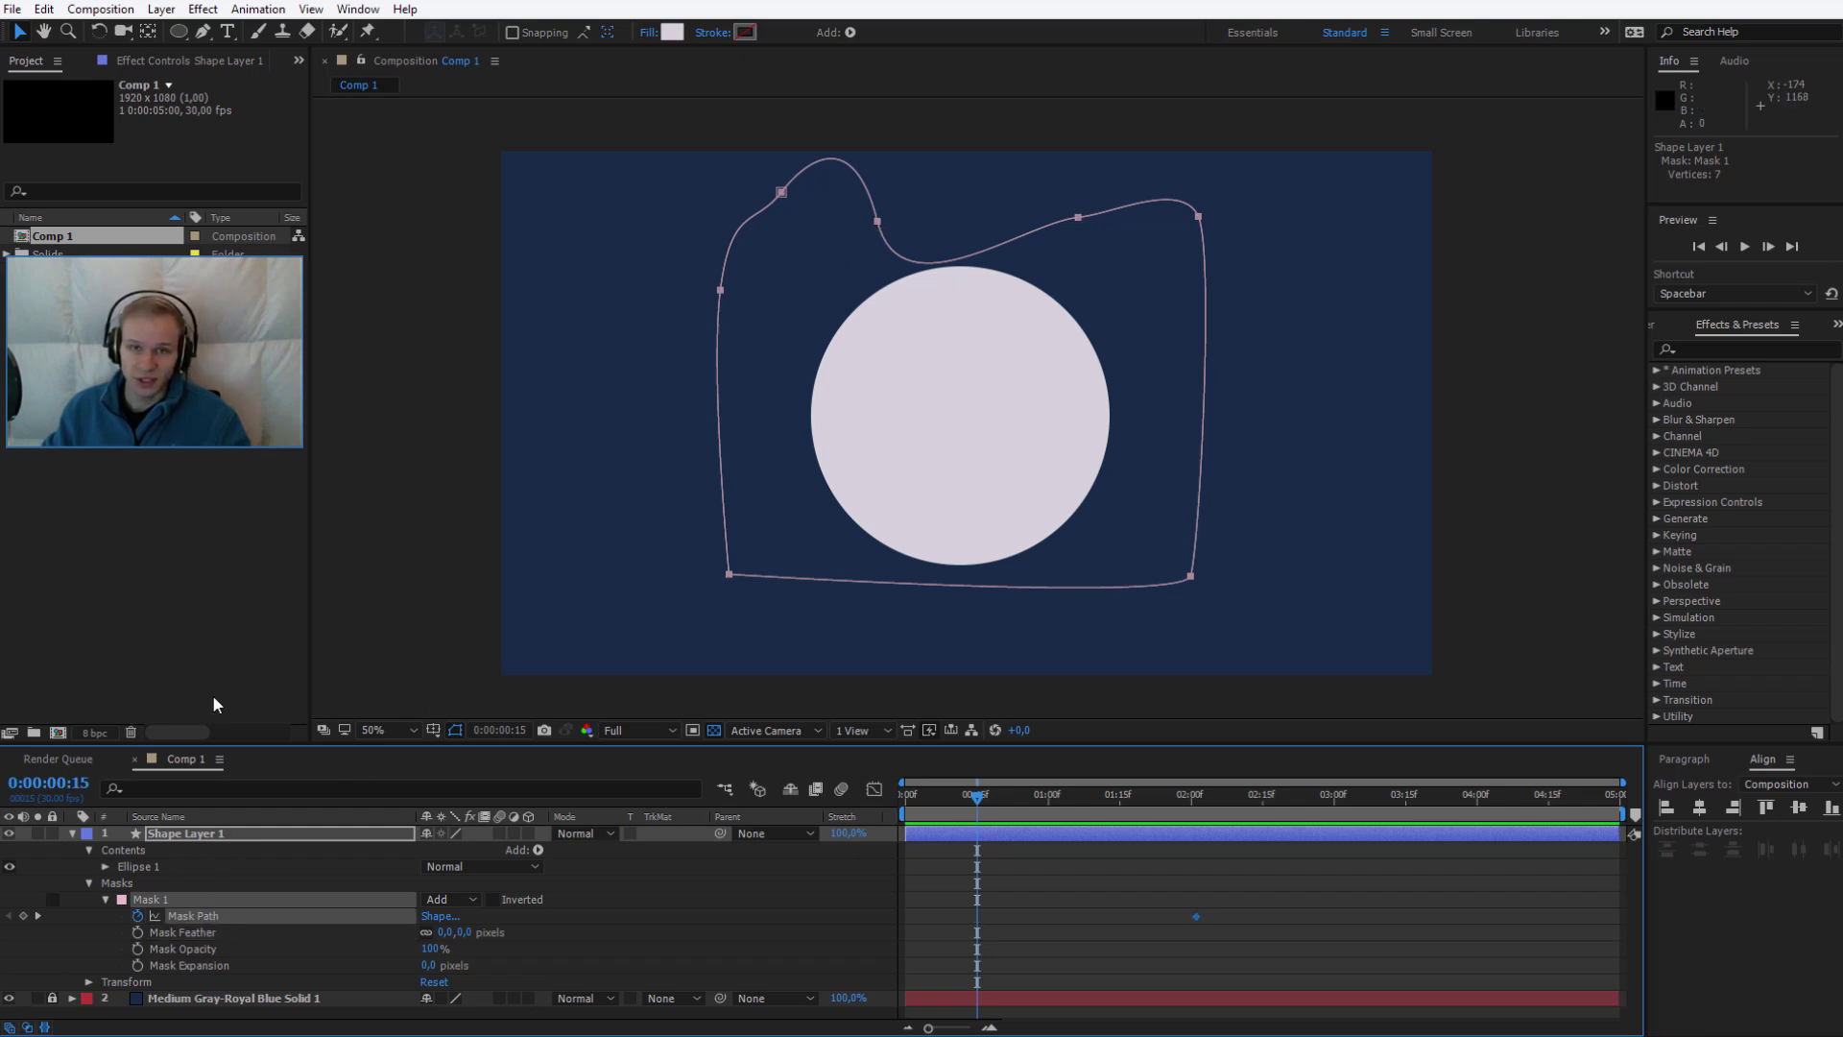
left_click(203, 34)
left_click(251, 1017)
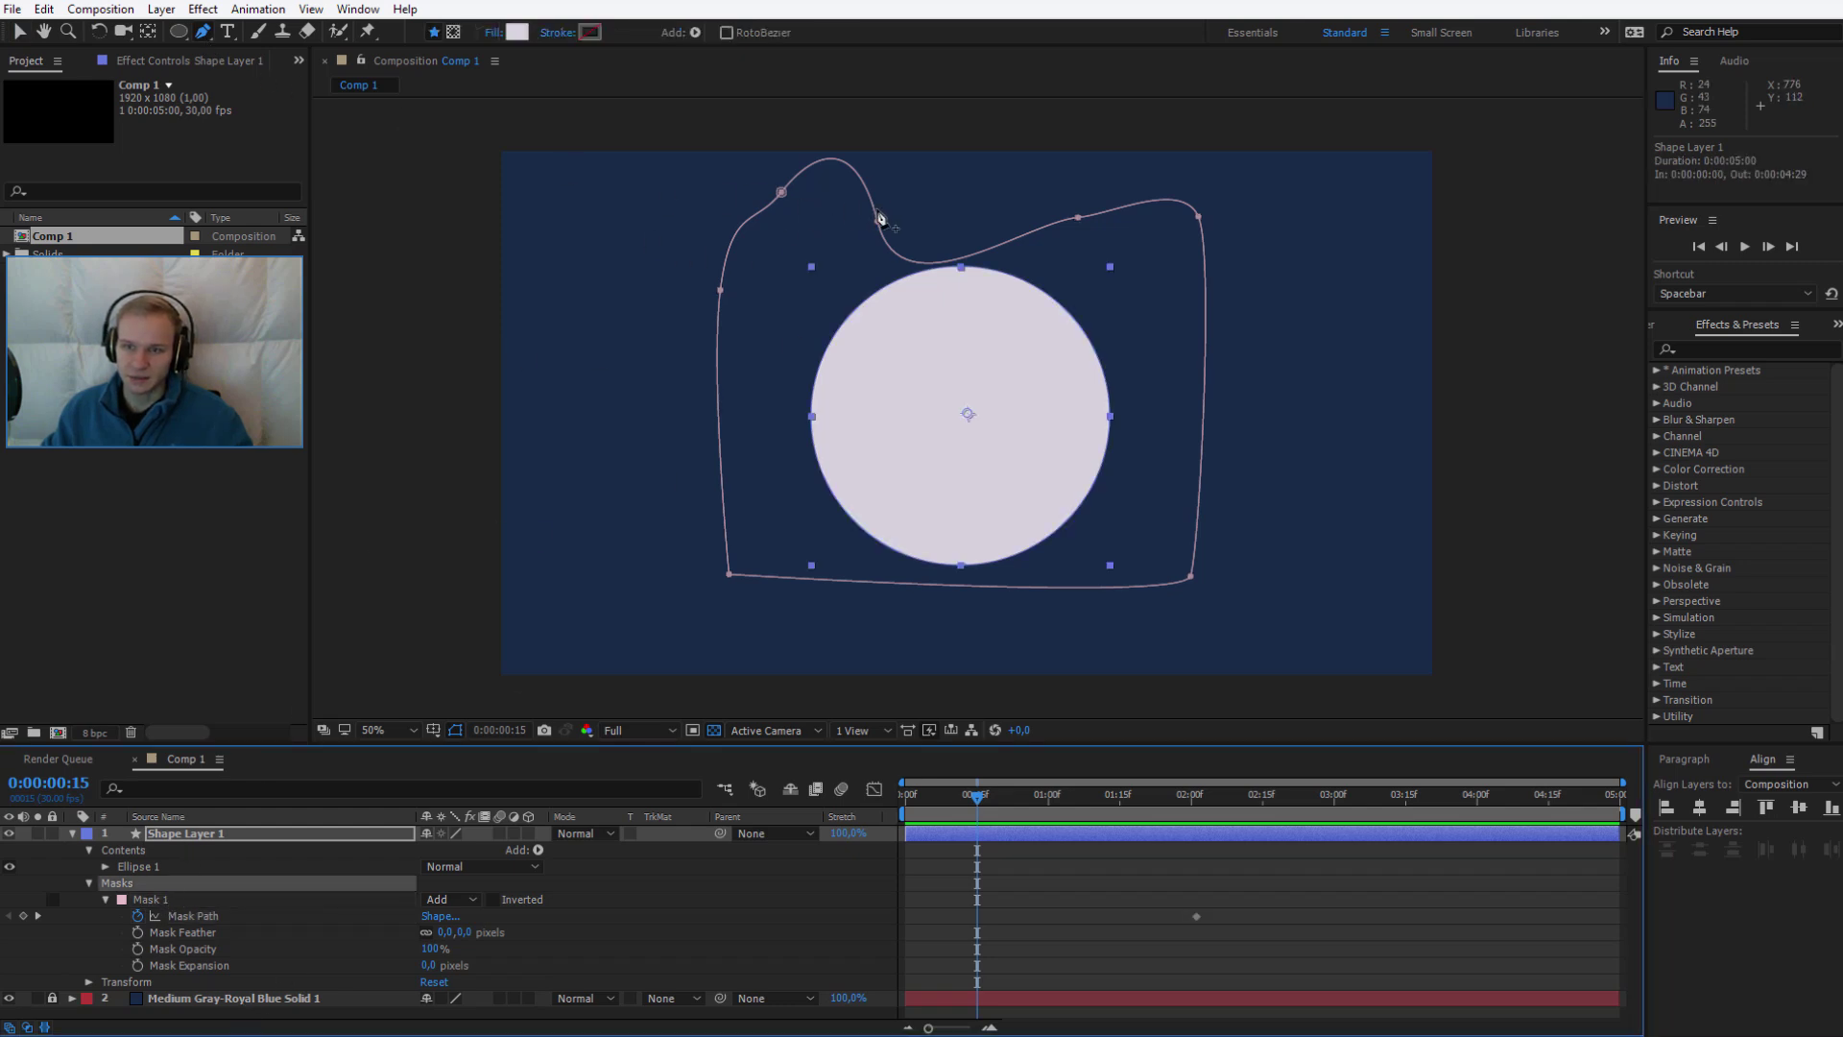
left_click_drag(879, 225, 867, 575)
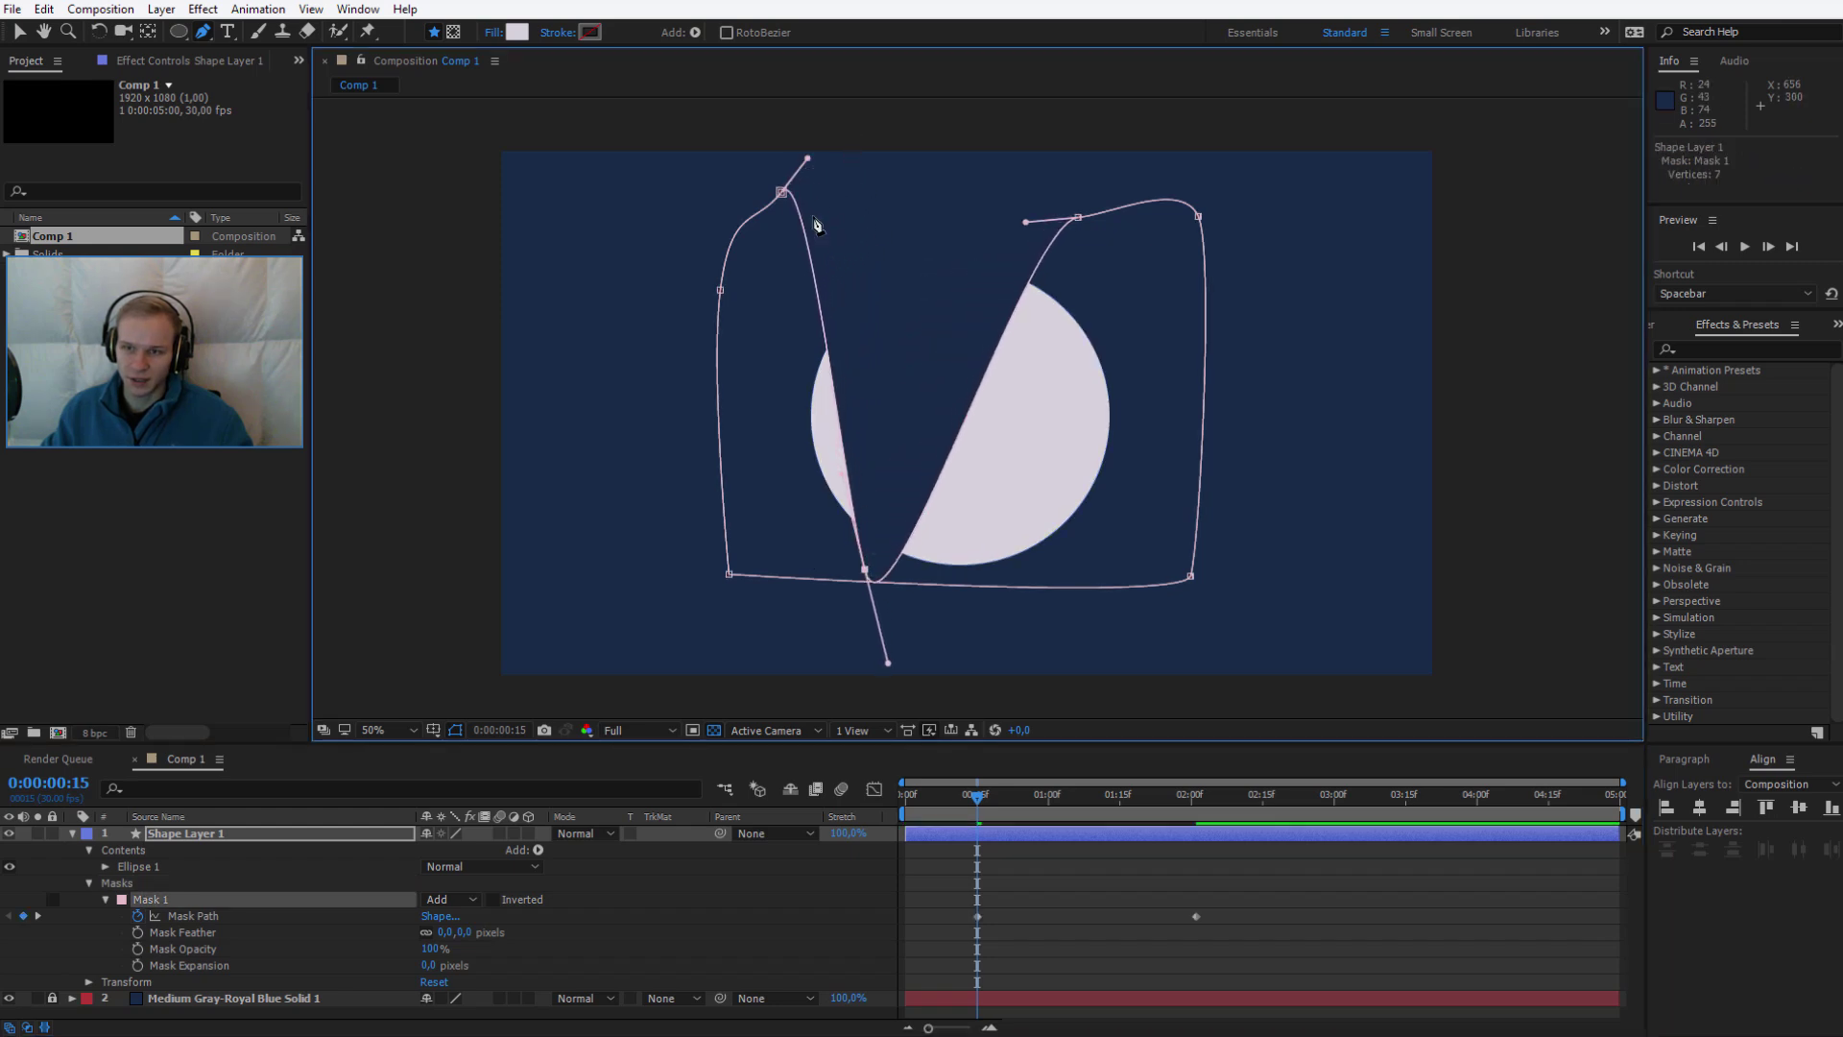
left_click_drag(780, 192, 768, 549)
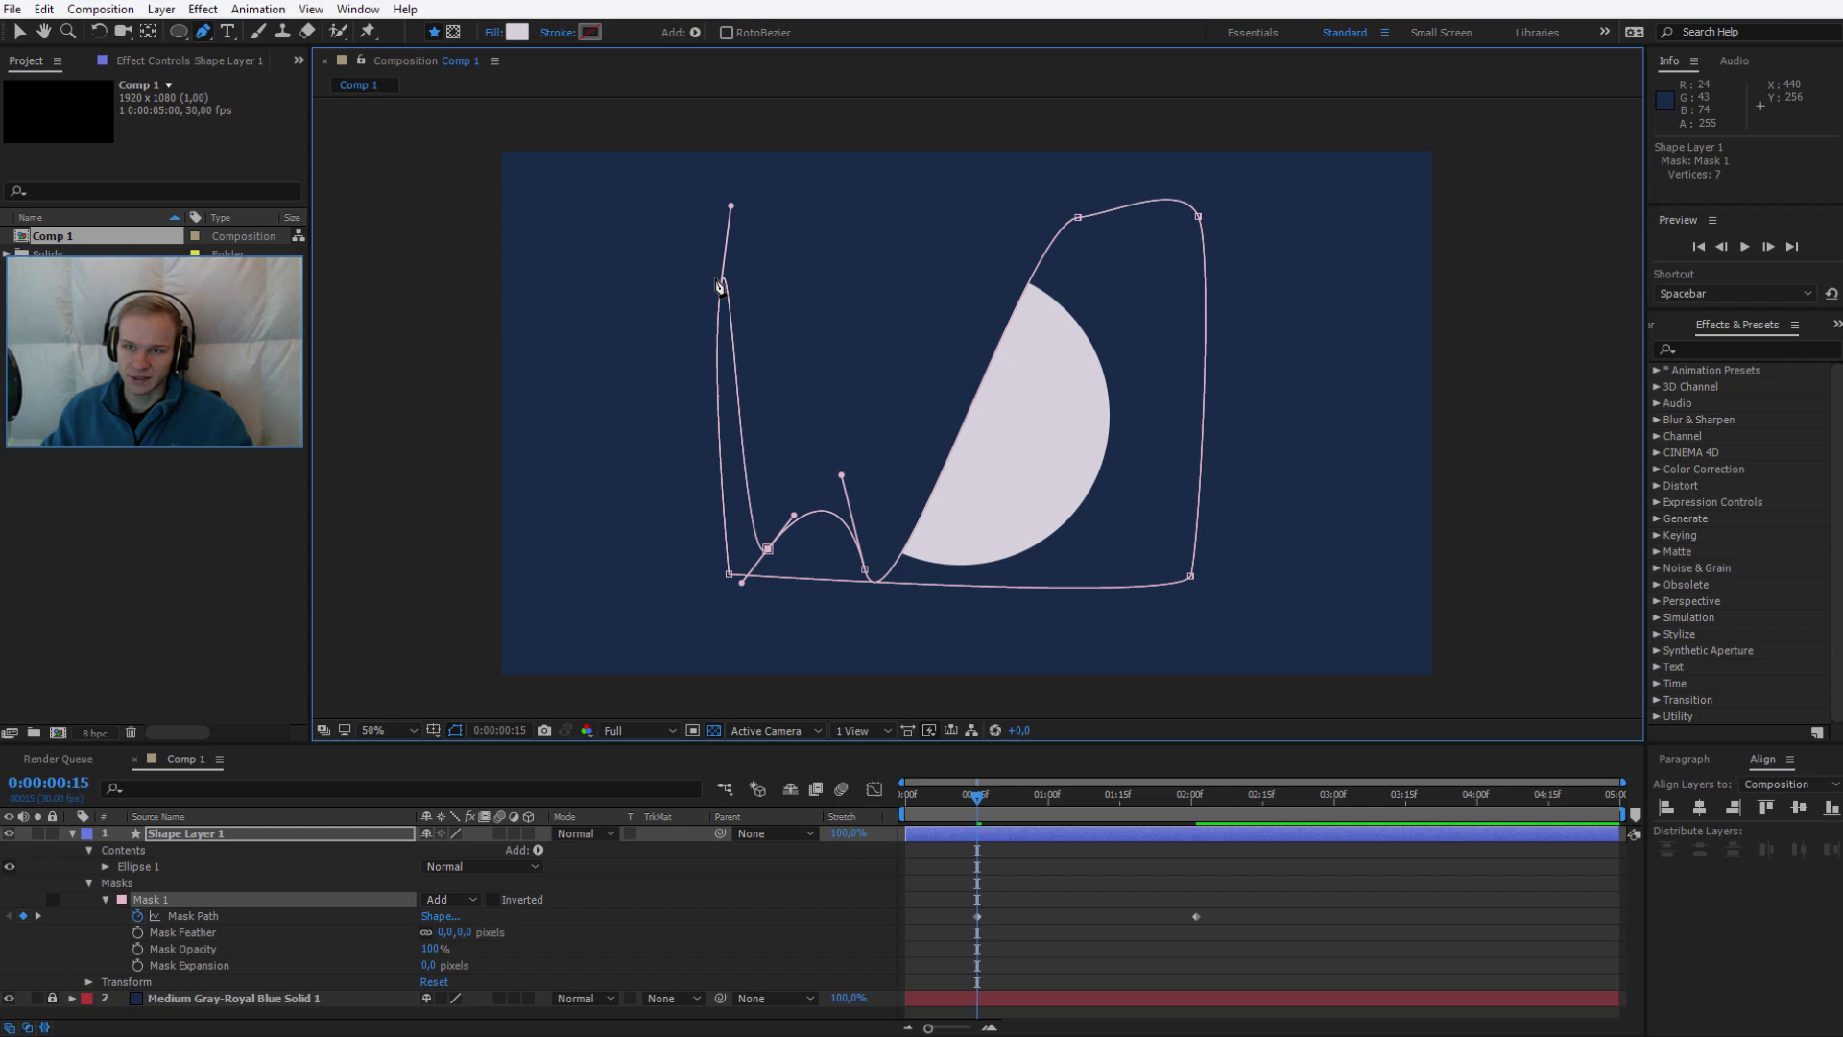
left_click_drag(721, 291, 729, 663)
left_click_drag(1192, 578, 1178, 650)
left_click_drag(1198, 219, 1213, 611)
left_click_drag(1079, 219, 1161, 543)
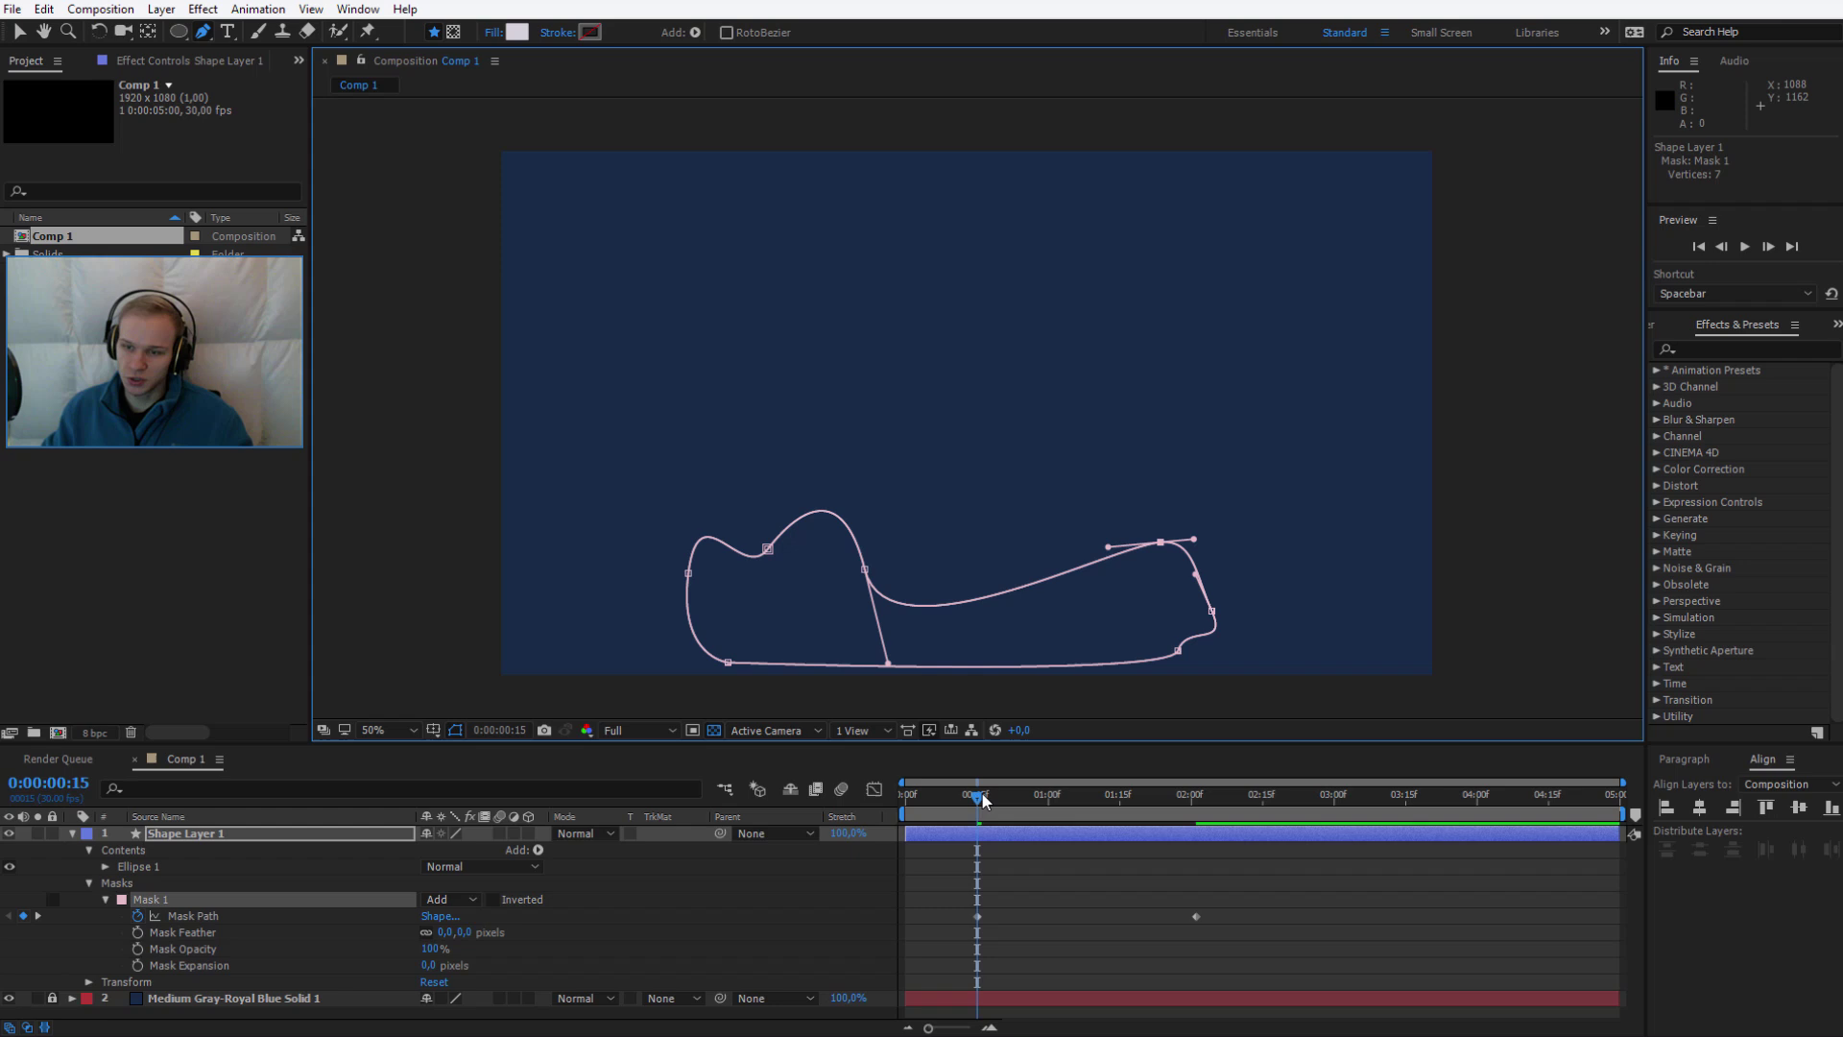
At 0:00:00:04, reshape the wave of Mask 1 by lowering two upper-edge points and flattening the curve between them
left_click_drag(982, 798, 925, 793)
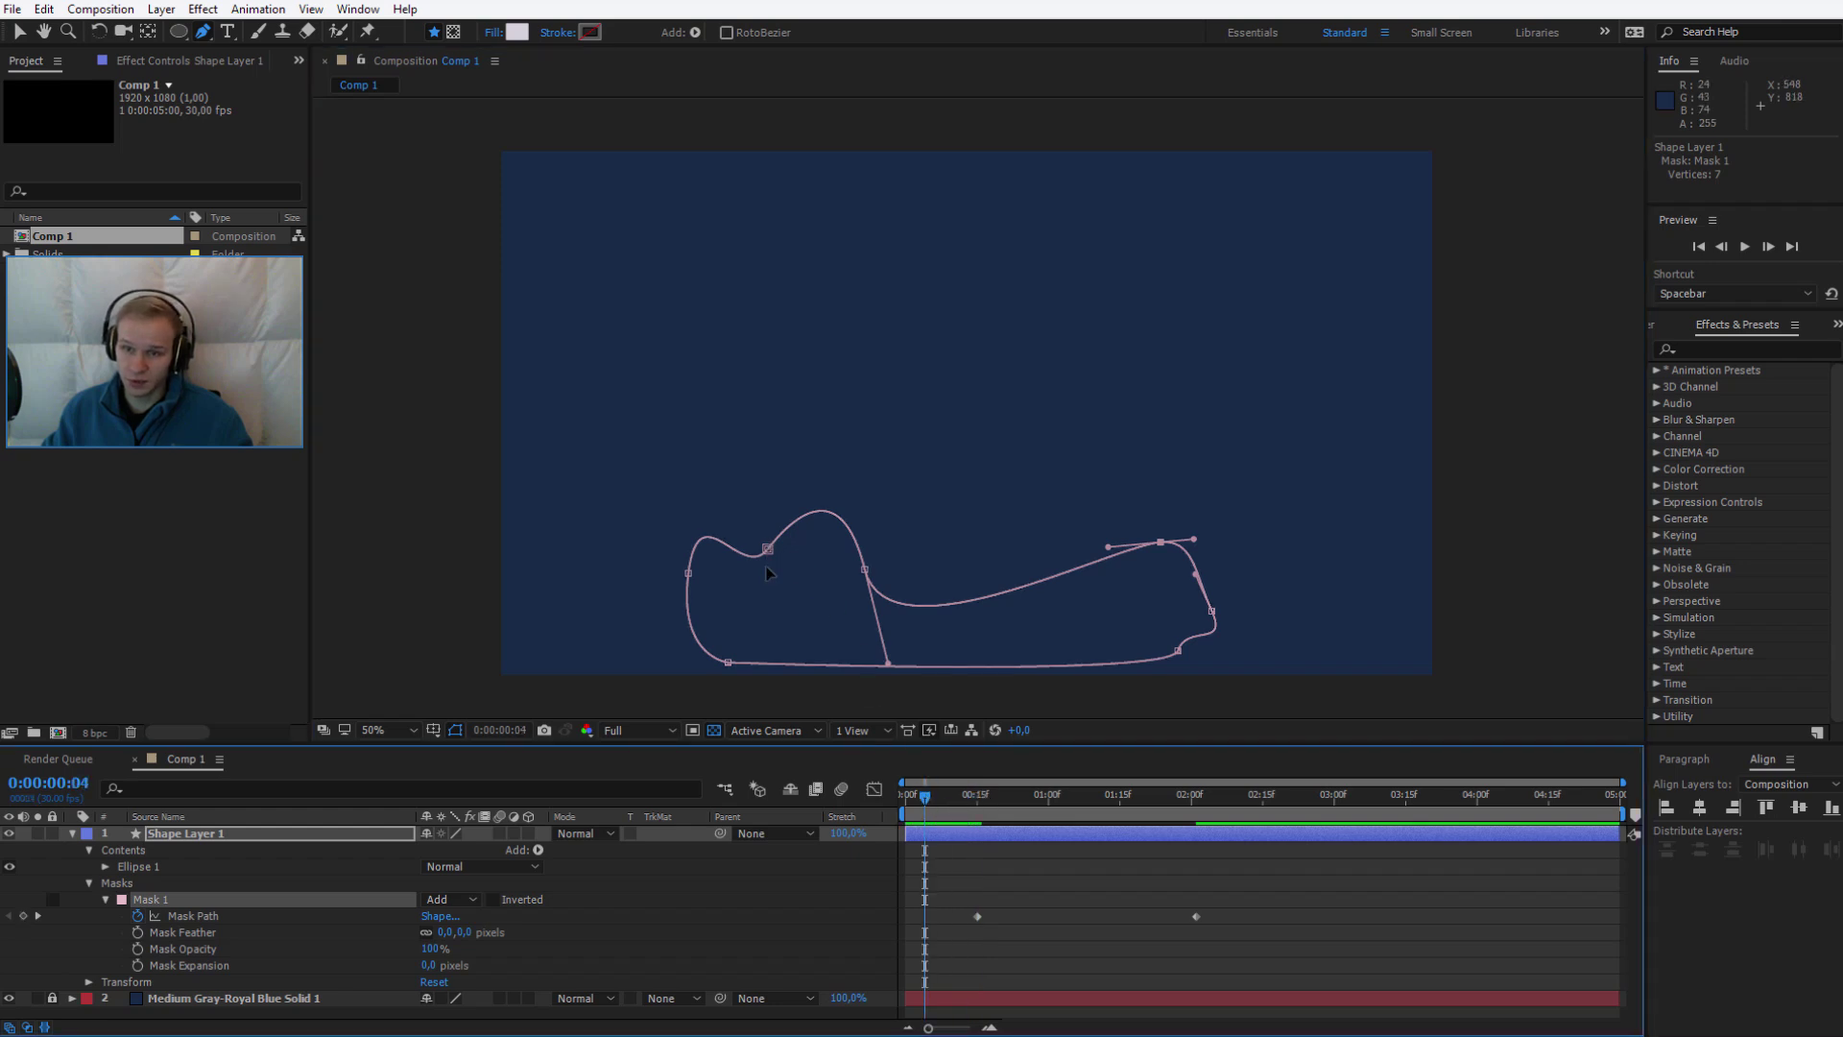
left_click_drag(768, 548, 754, 593)
left_click_drag(842, 475, 874, 610)
At 0:00:01:06, reshape the wavy edge of Mask 1 by moving its two middle upper points and softening the curve across the circle
left_click_drag(926, 797, 1085, 838)
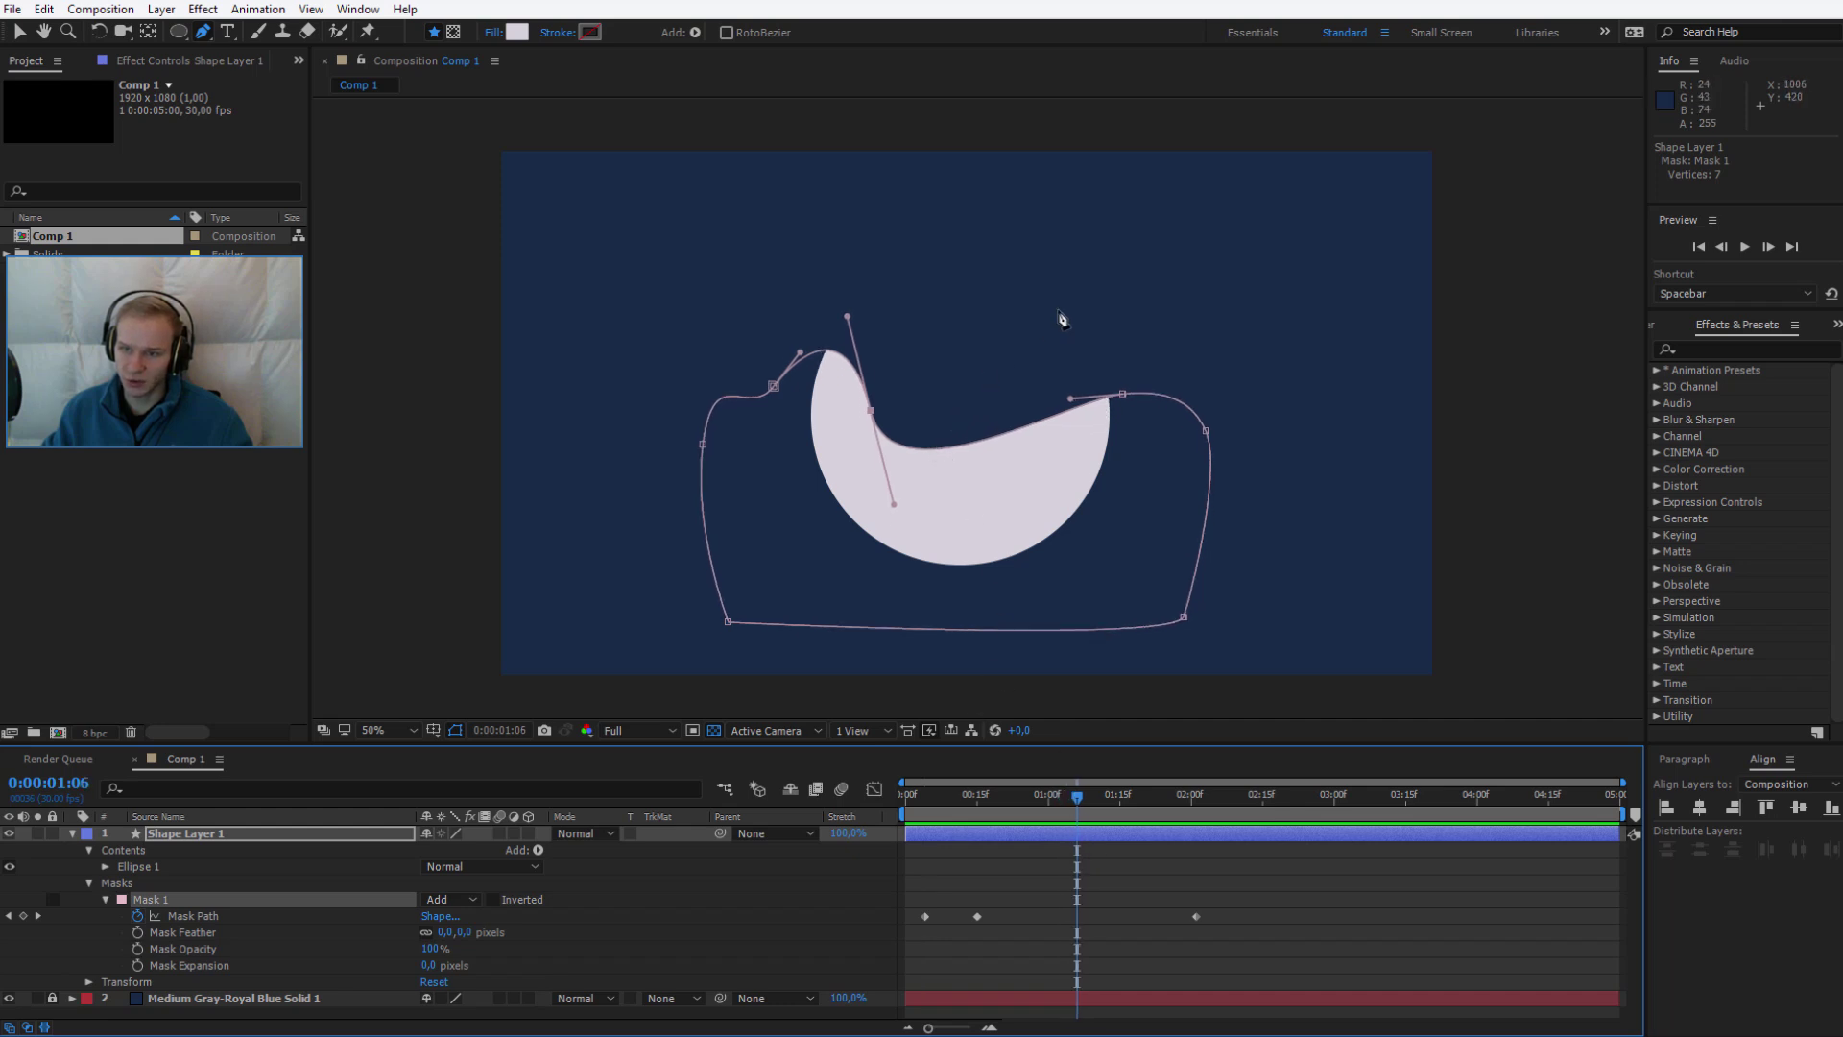
left_click_drag(870, 411, 926, 404)
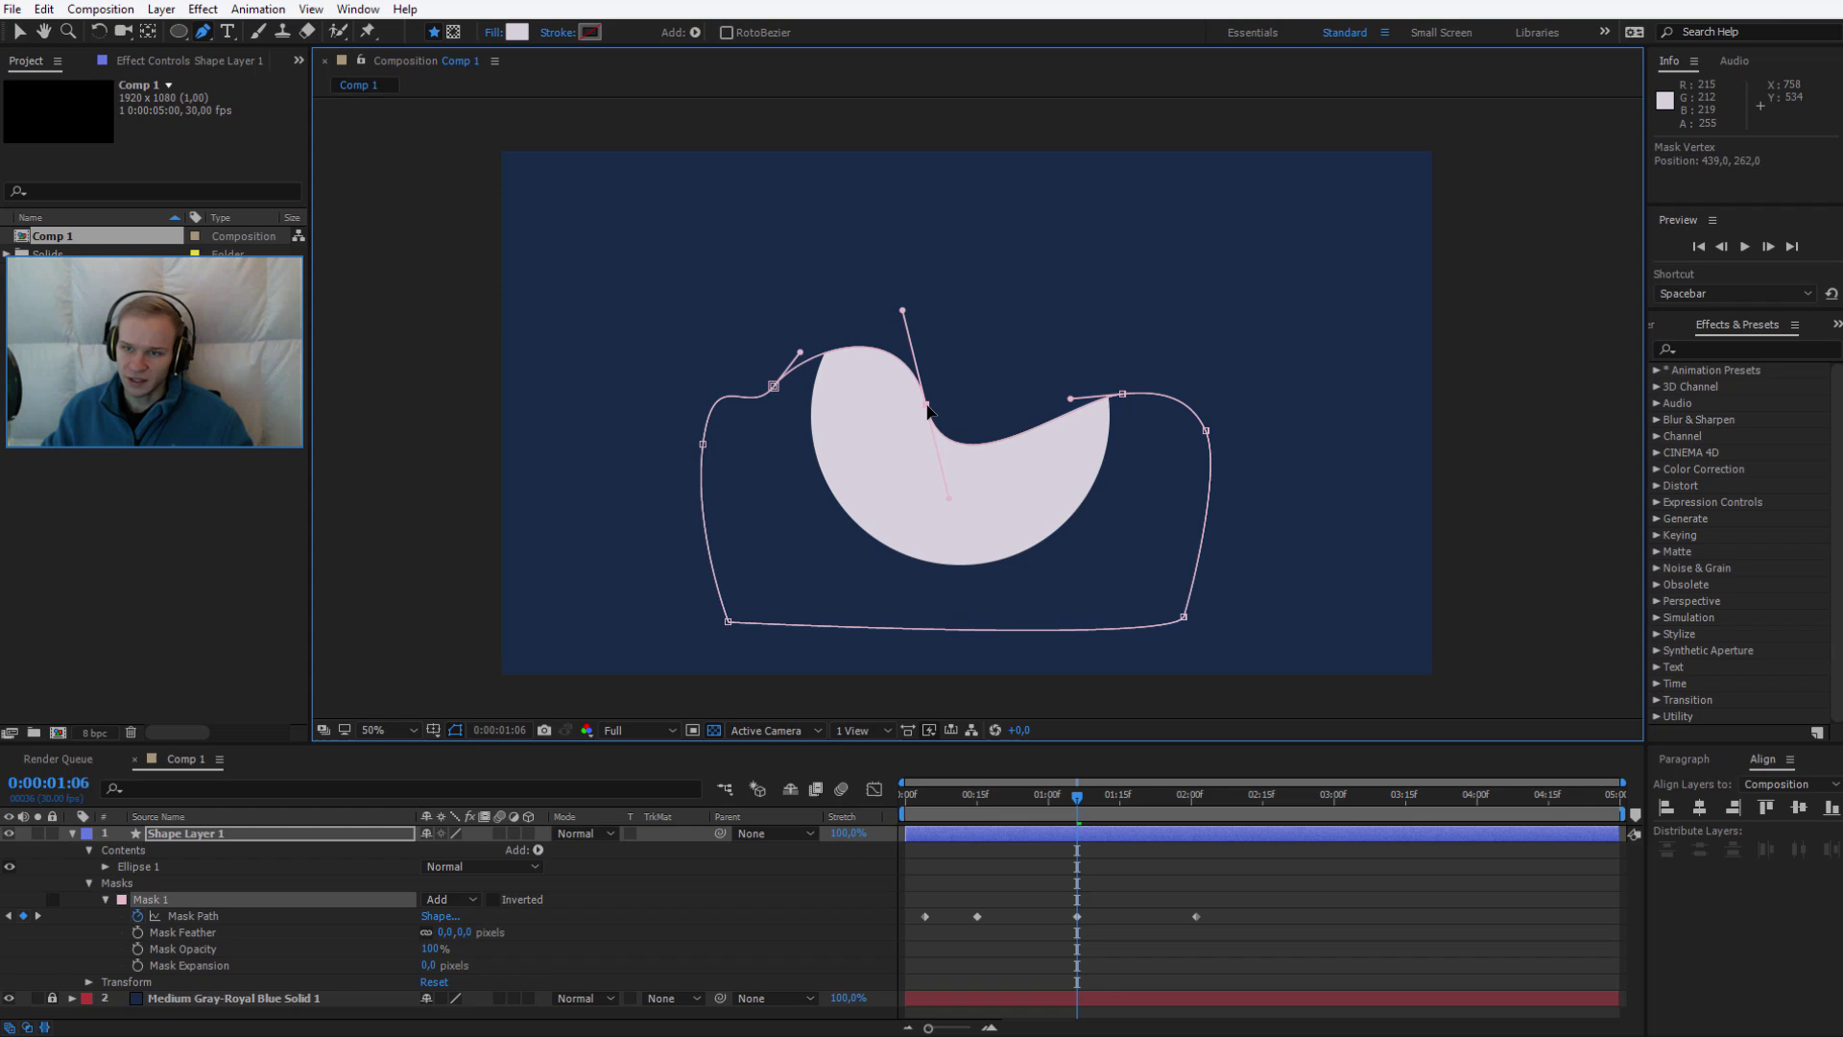
left_click_drag(956, 502, 994, 457)
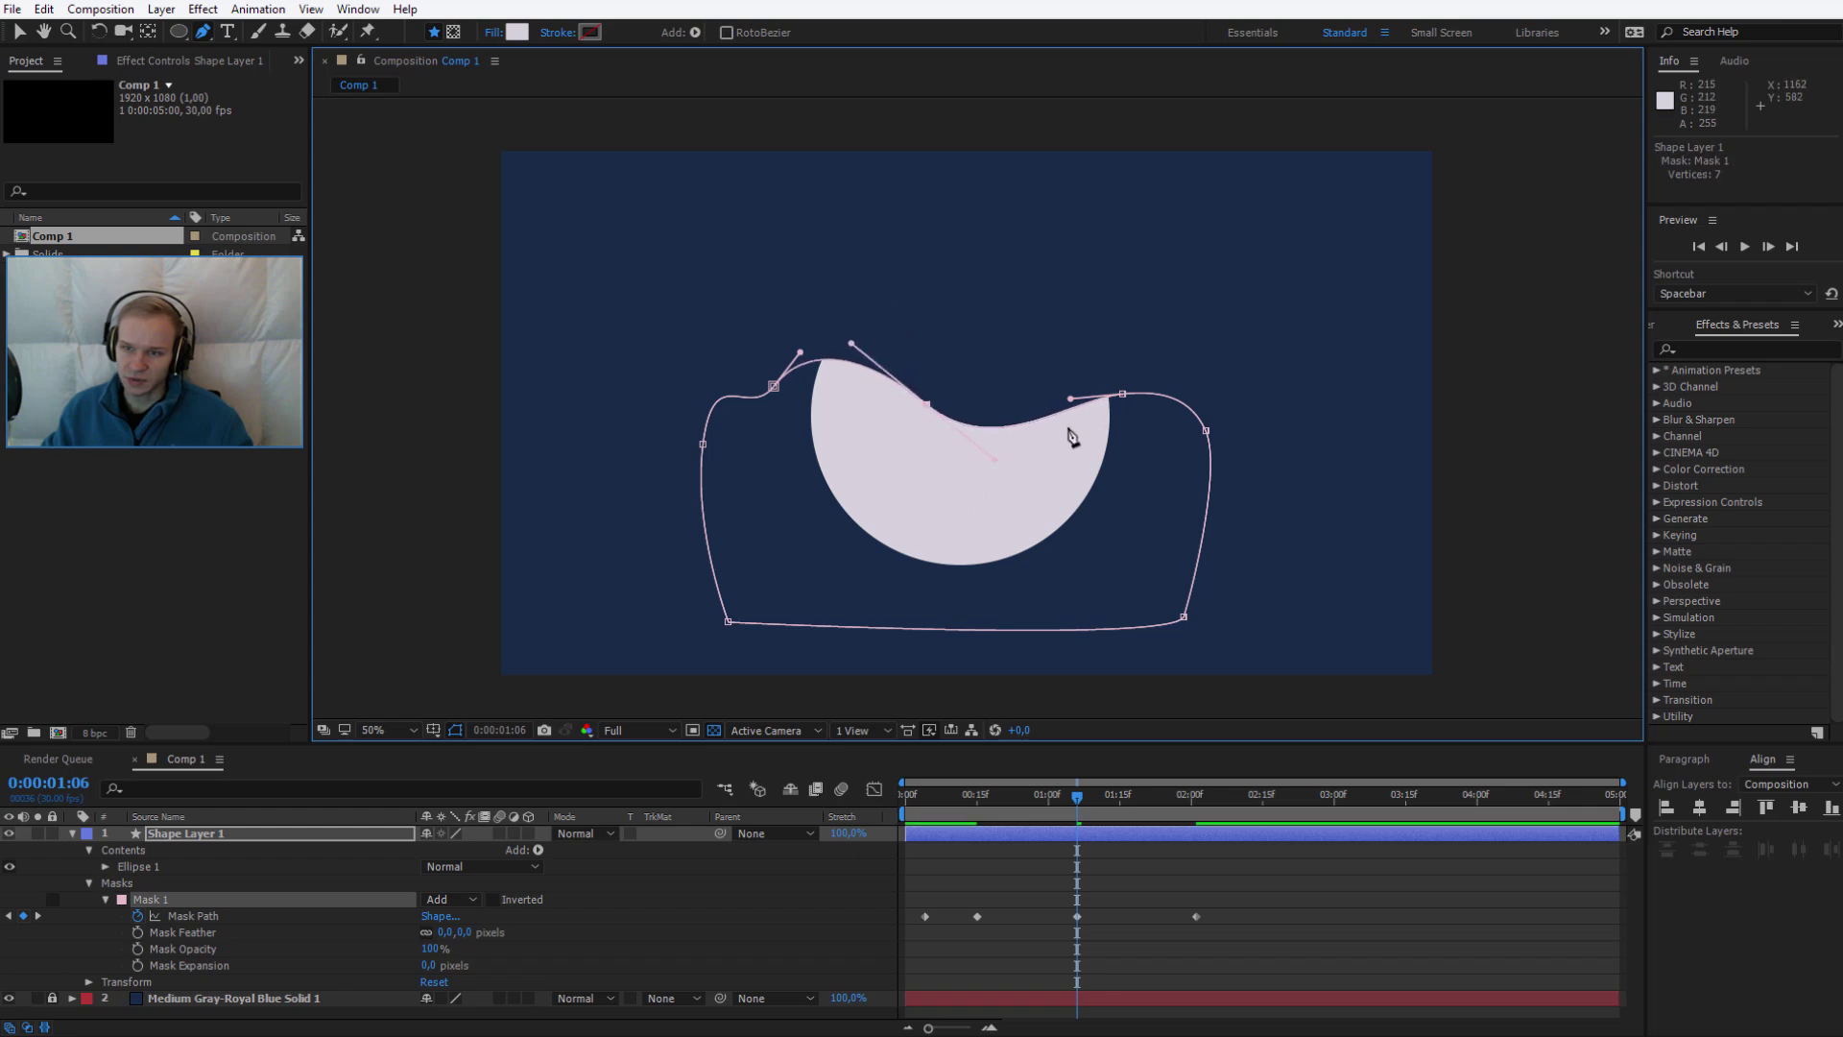
left_click(1126, 388)
left_click_drag(1134, 389, 1147, 359)
left_click_drag(926, 408, 864, 332)
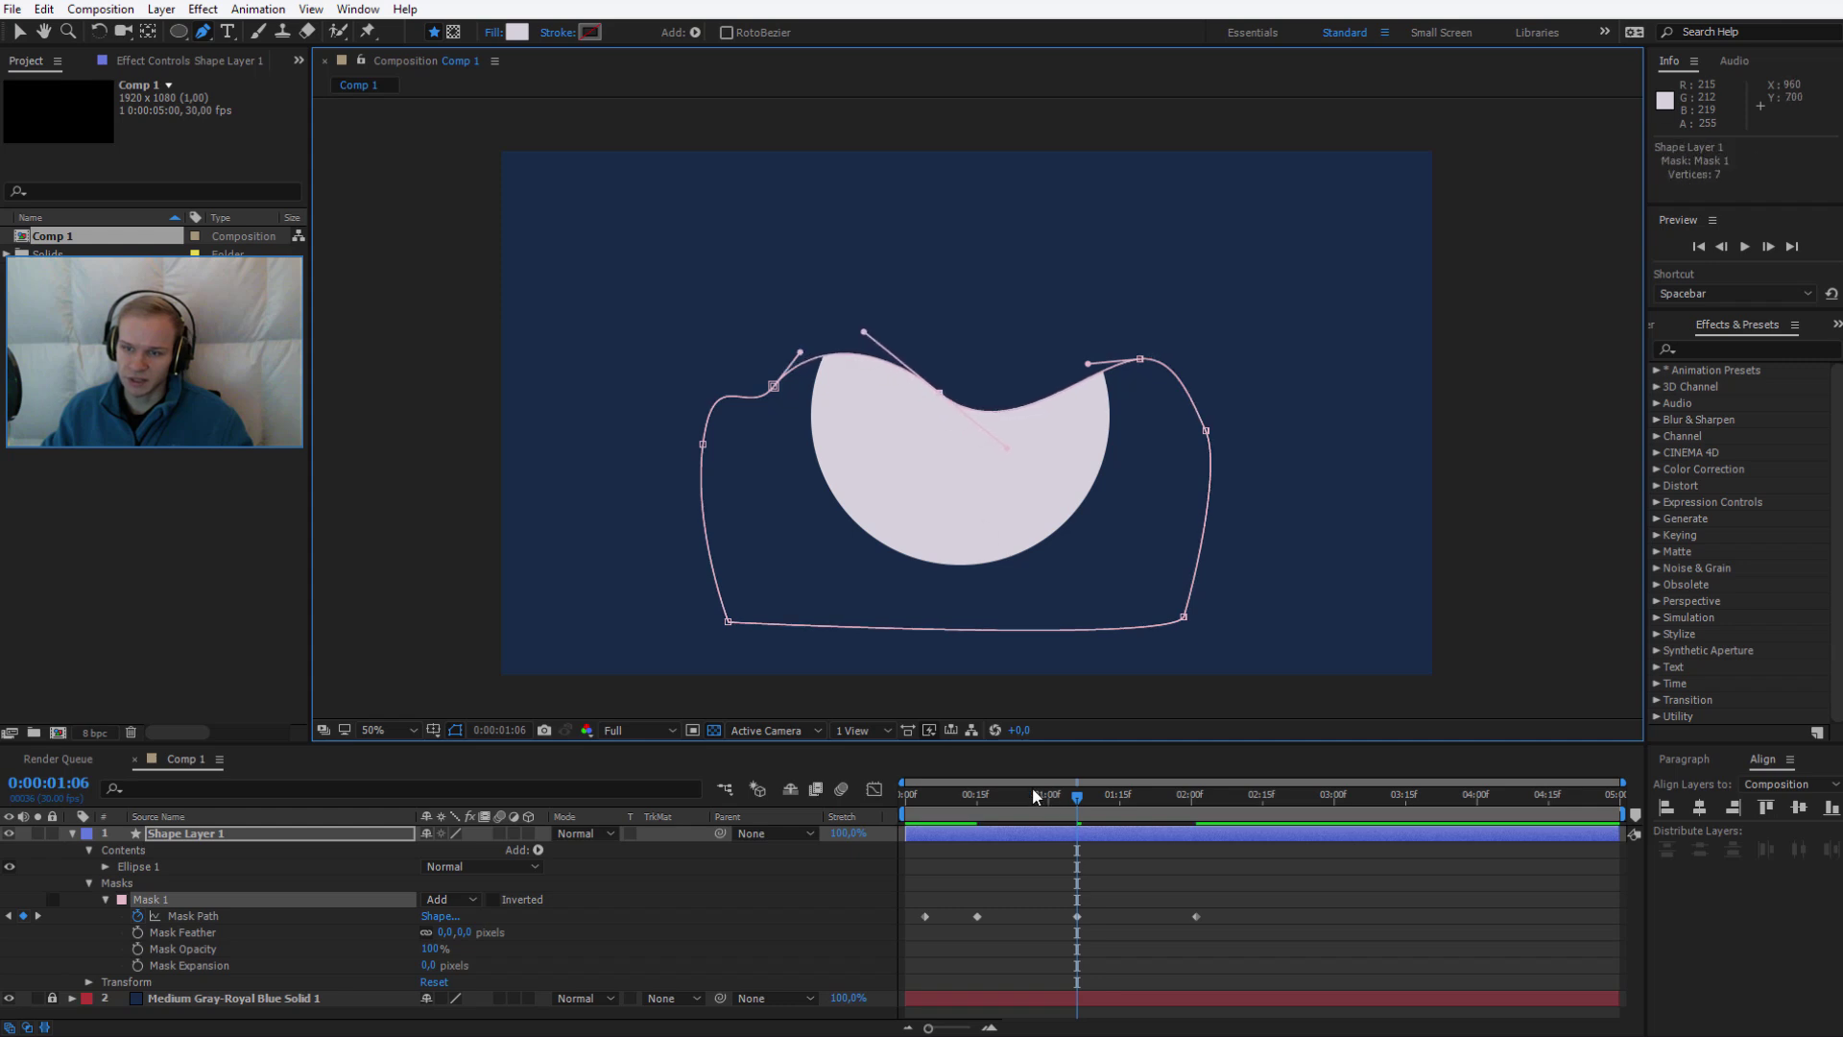
Preview the mask reveal animation from 0:00:00:00
left_click(1082, 797)
left_click_drag(1081, 798, 900, 827)
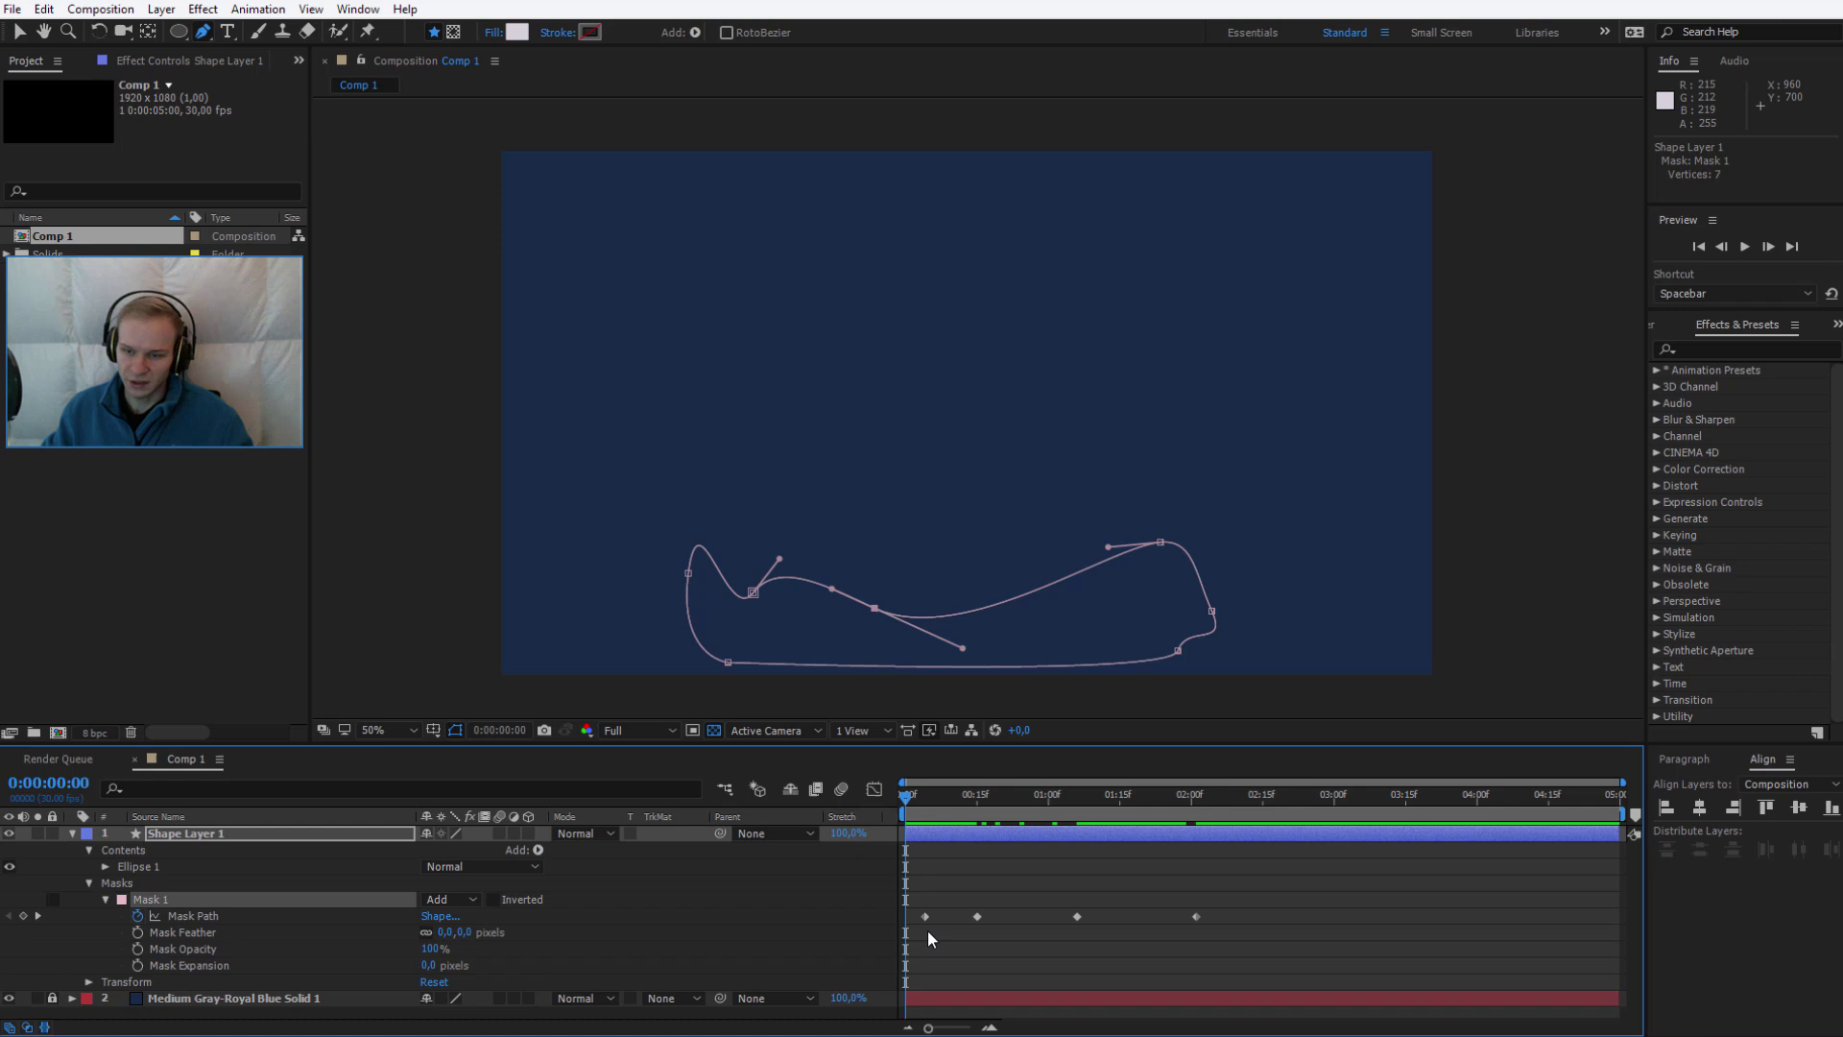
left_click(1239, 968)
key("space")
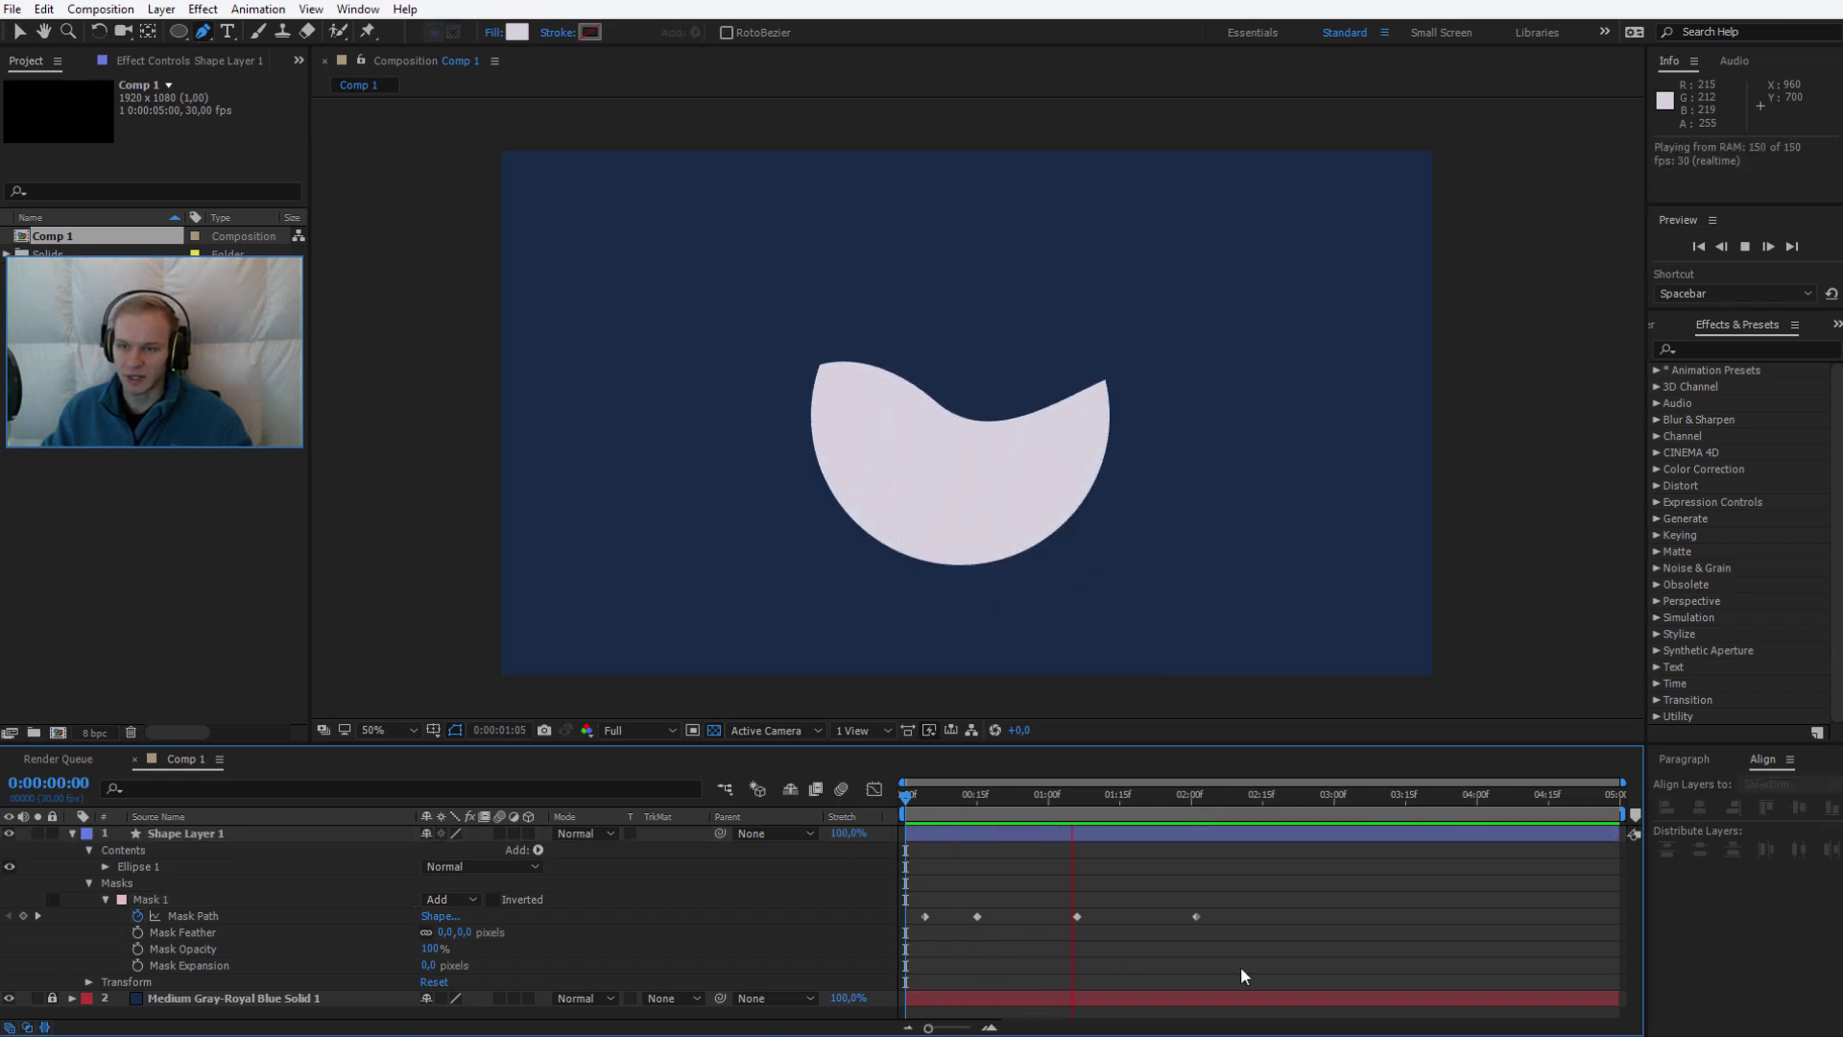
key("space")
left_click(970, 459)
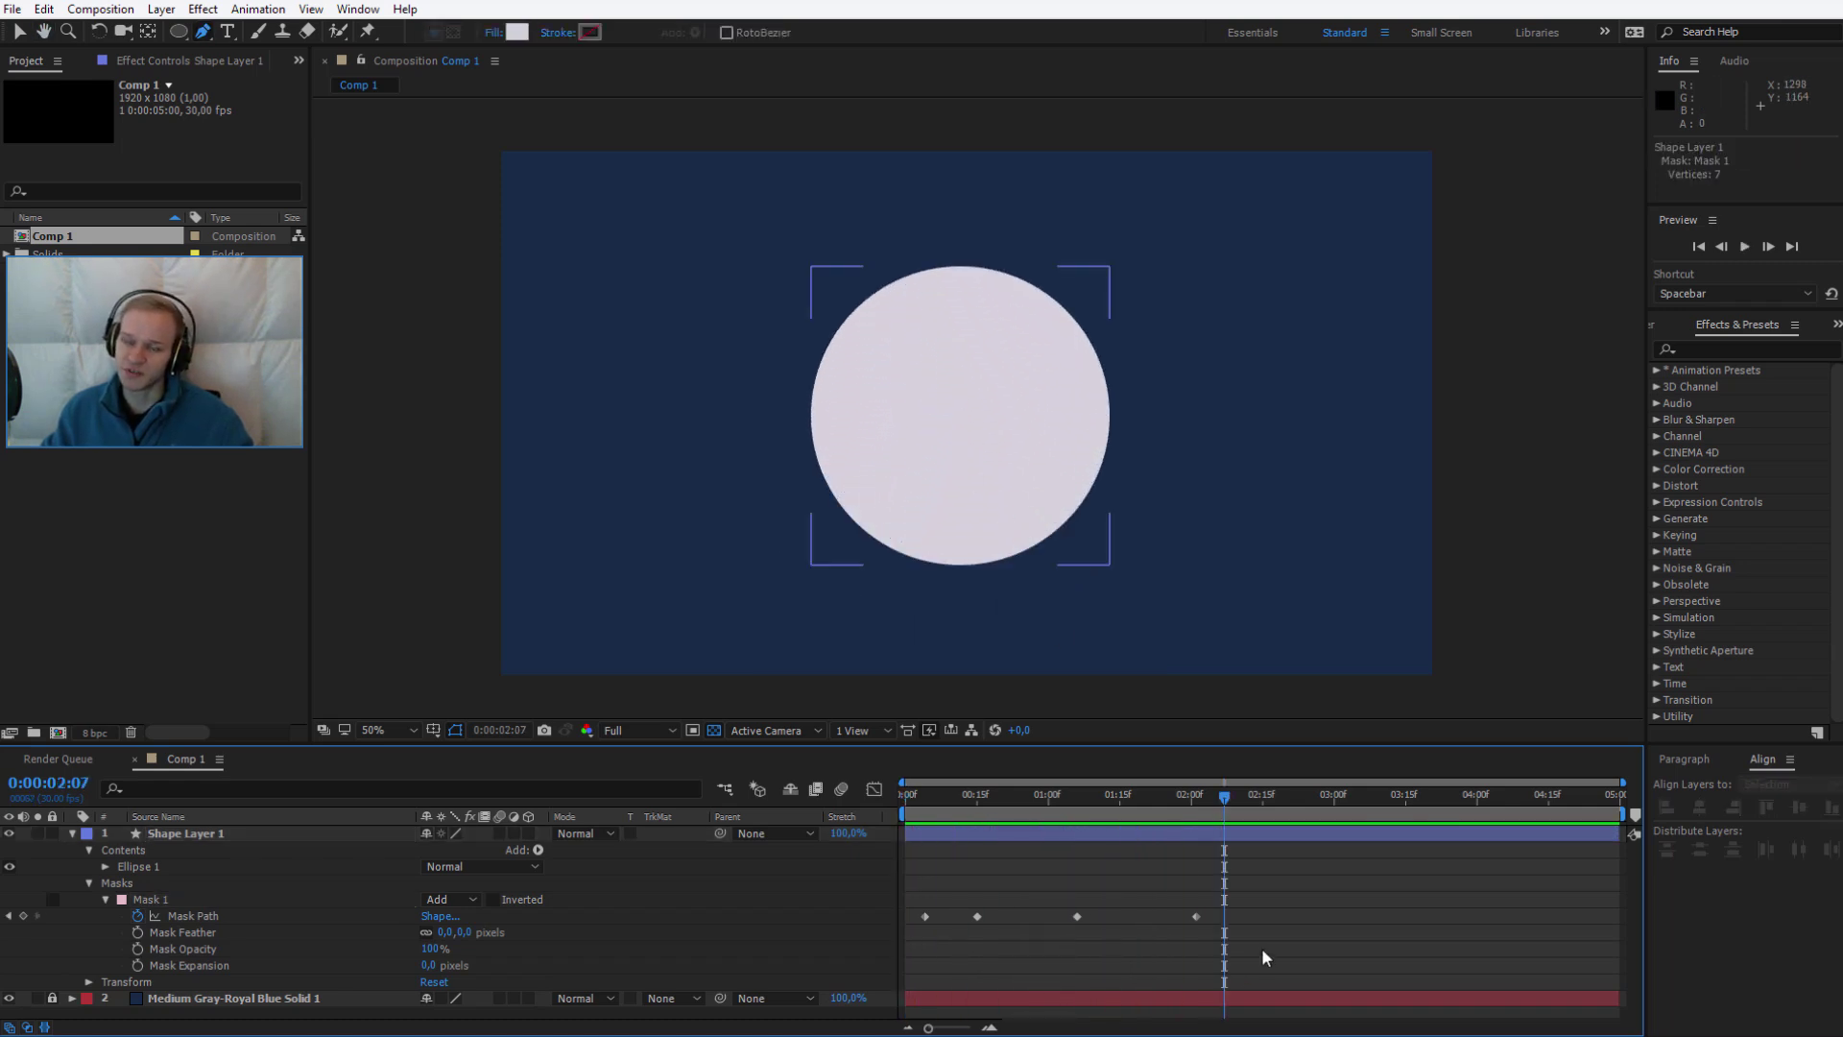
Apply Easy Ease to all four Mask Path keyframes of Mask 1
left_click_drag(1283, 910, 960, 929)
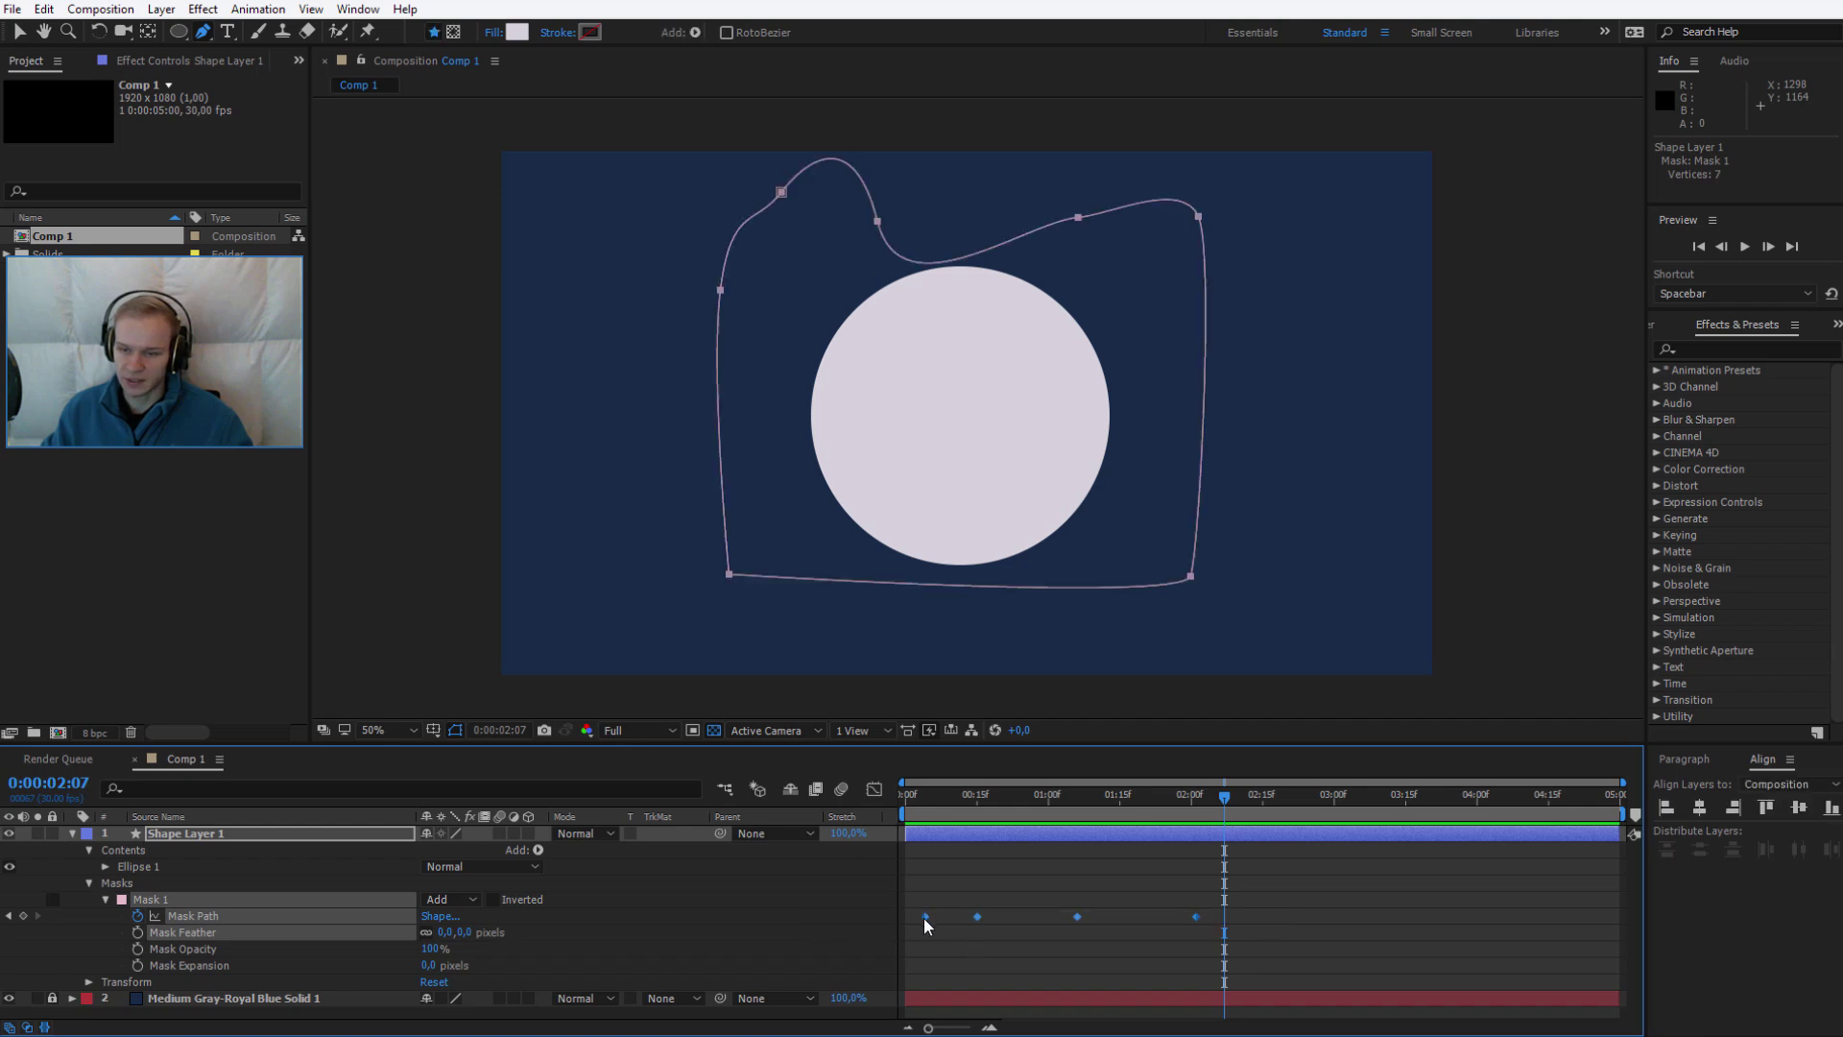
right_click(925, 918)
mouse_move(1056, 903)
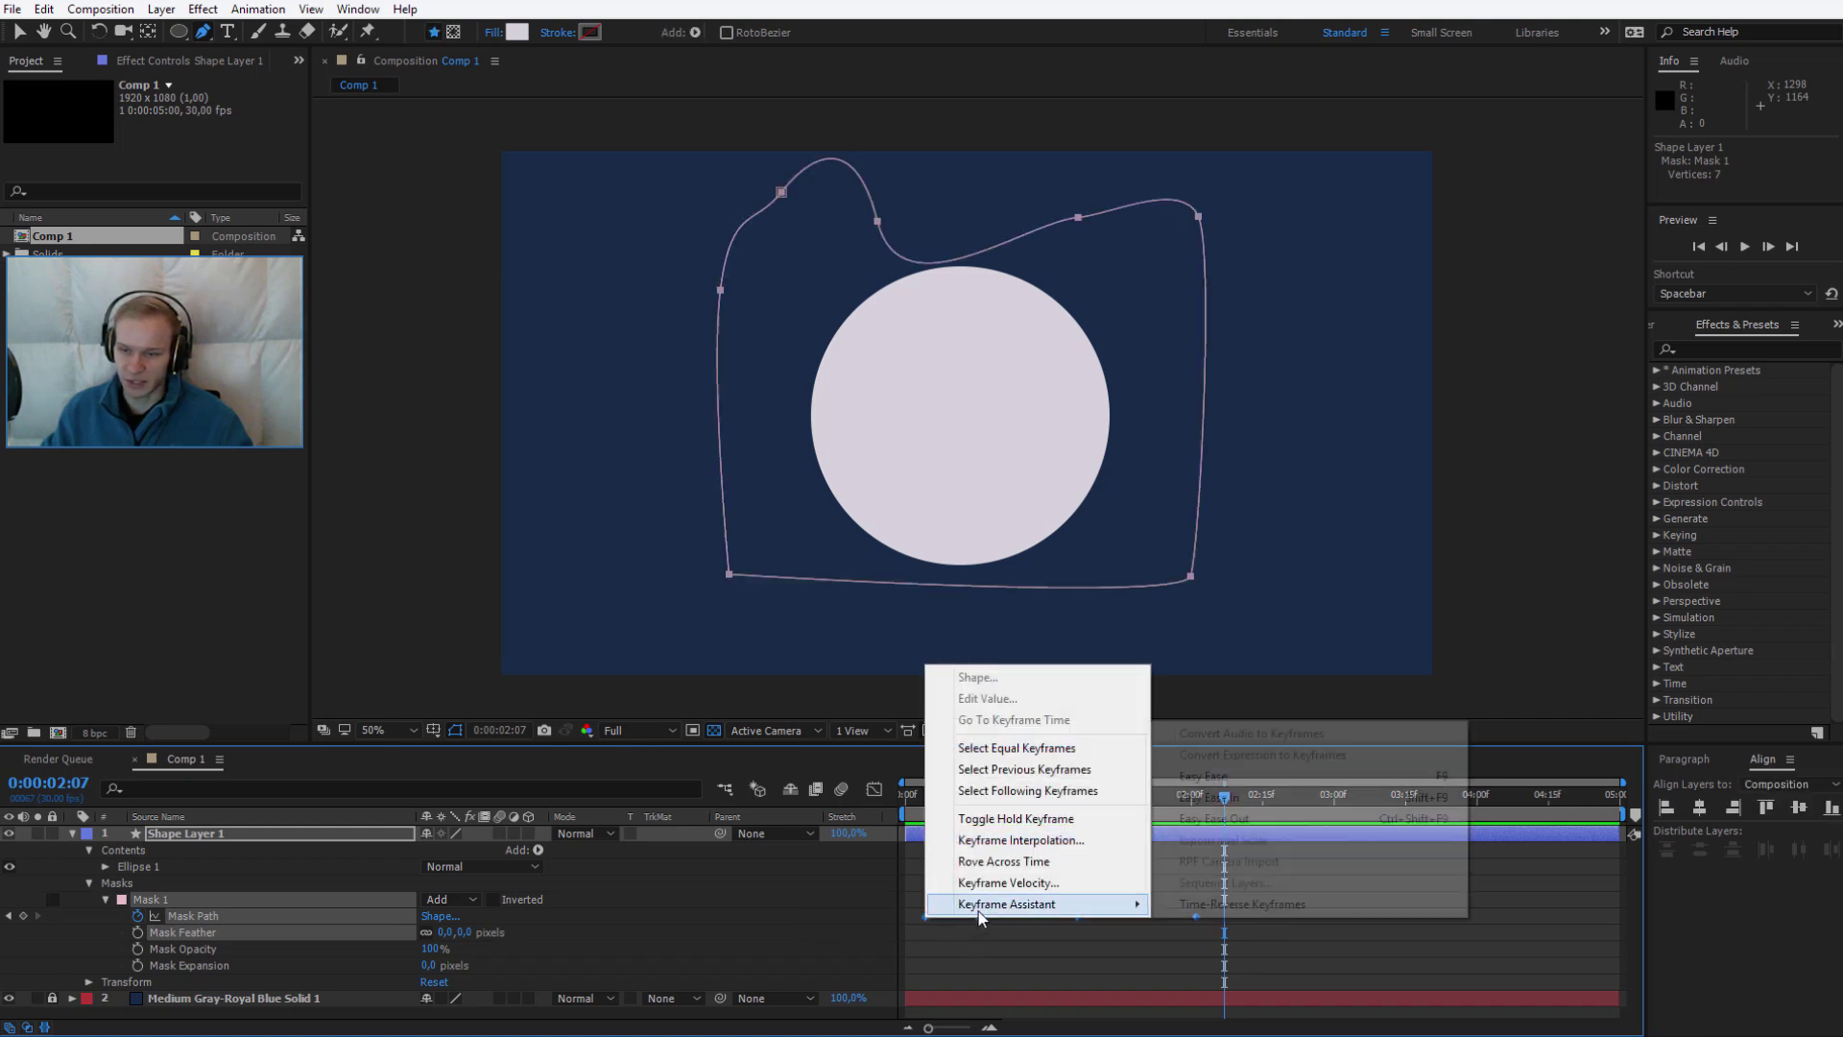
left_click(1212, 797)
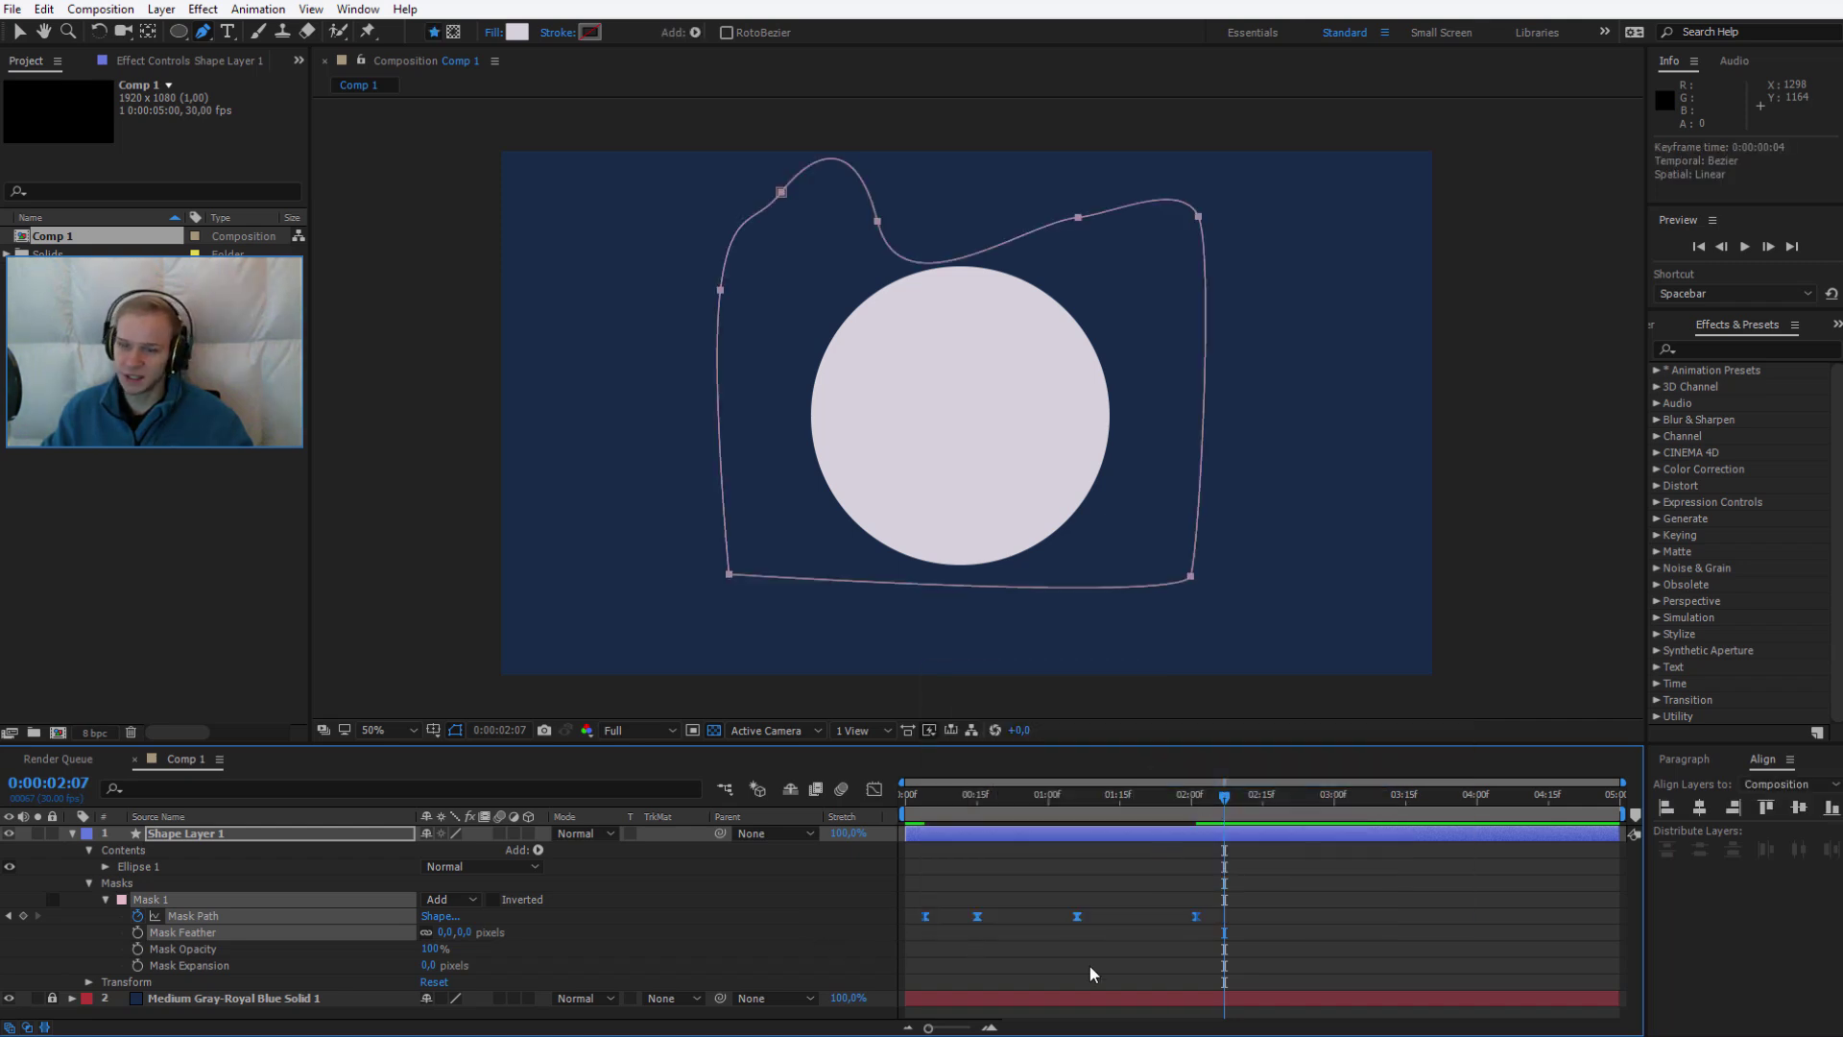
Show the Mask Path speed graph and preview the eased animation from the start
left_click(875, 789)
key("Home")
key("space")
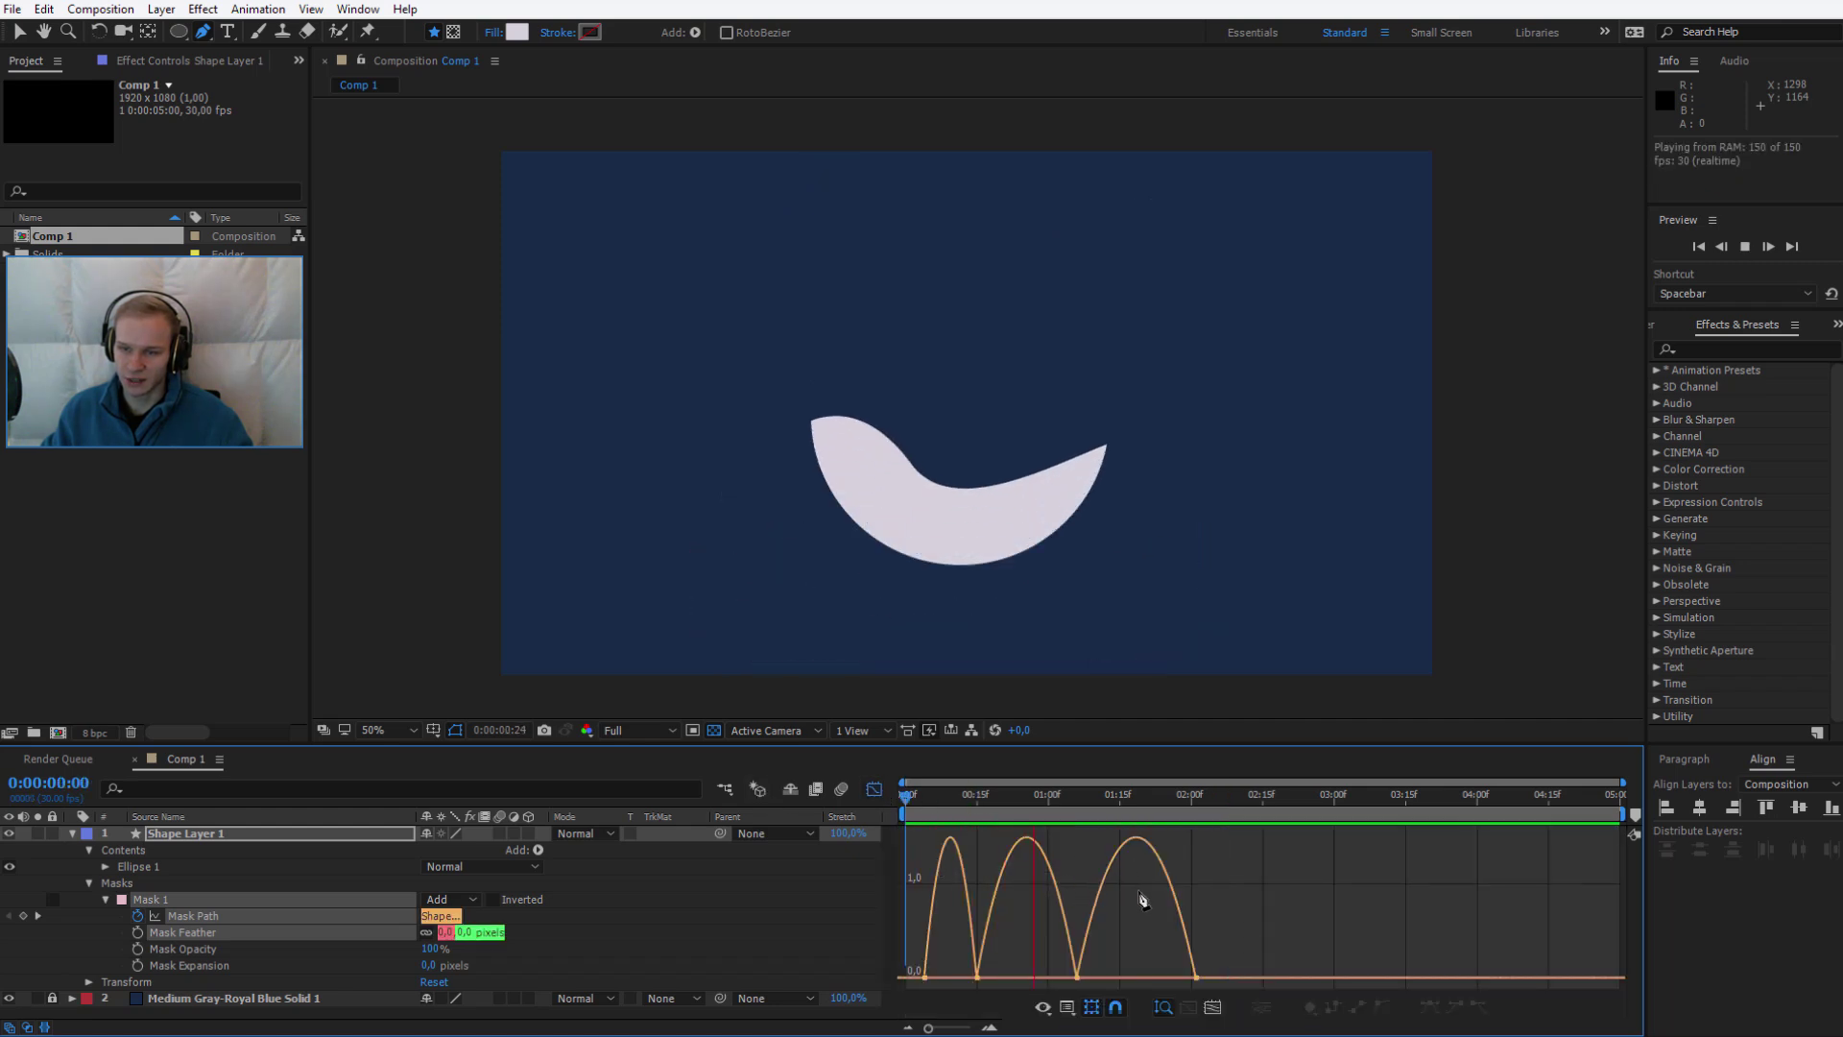
mouse_move(975, 816)
left_mouse_down()
mouse_move(1053, 820)
mouse_move(971, 816)
mouse_move(1048, 821)
mouse_move(977, 829)
left_mouse_up()
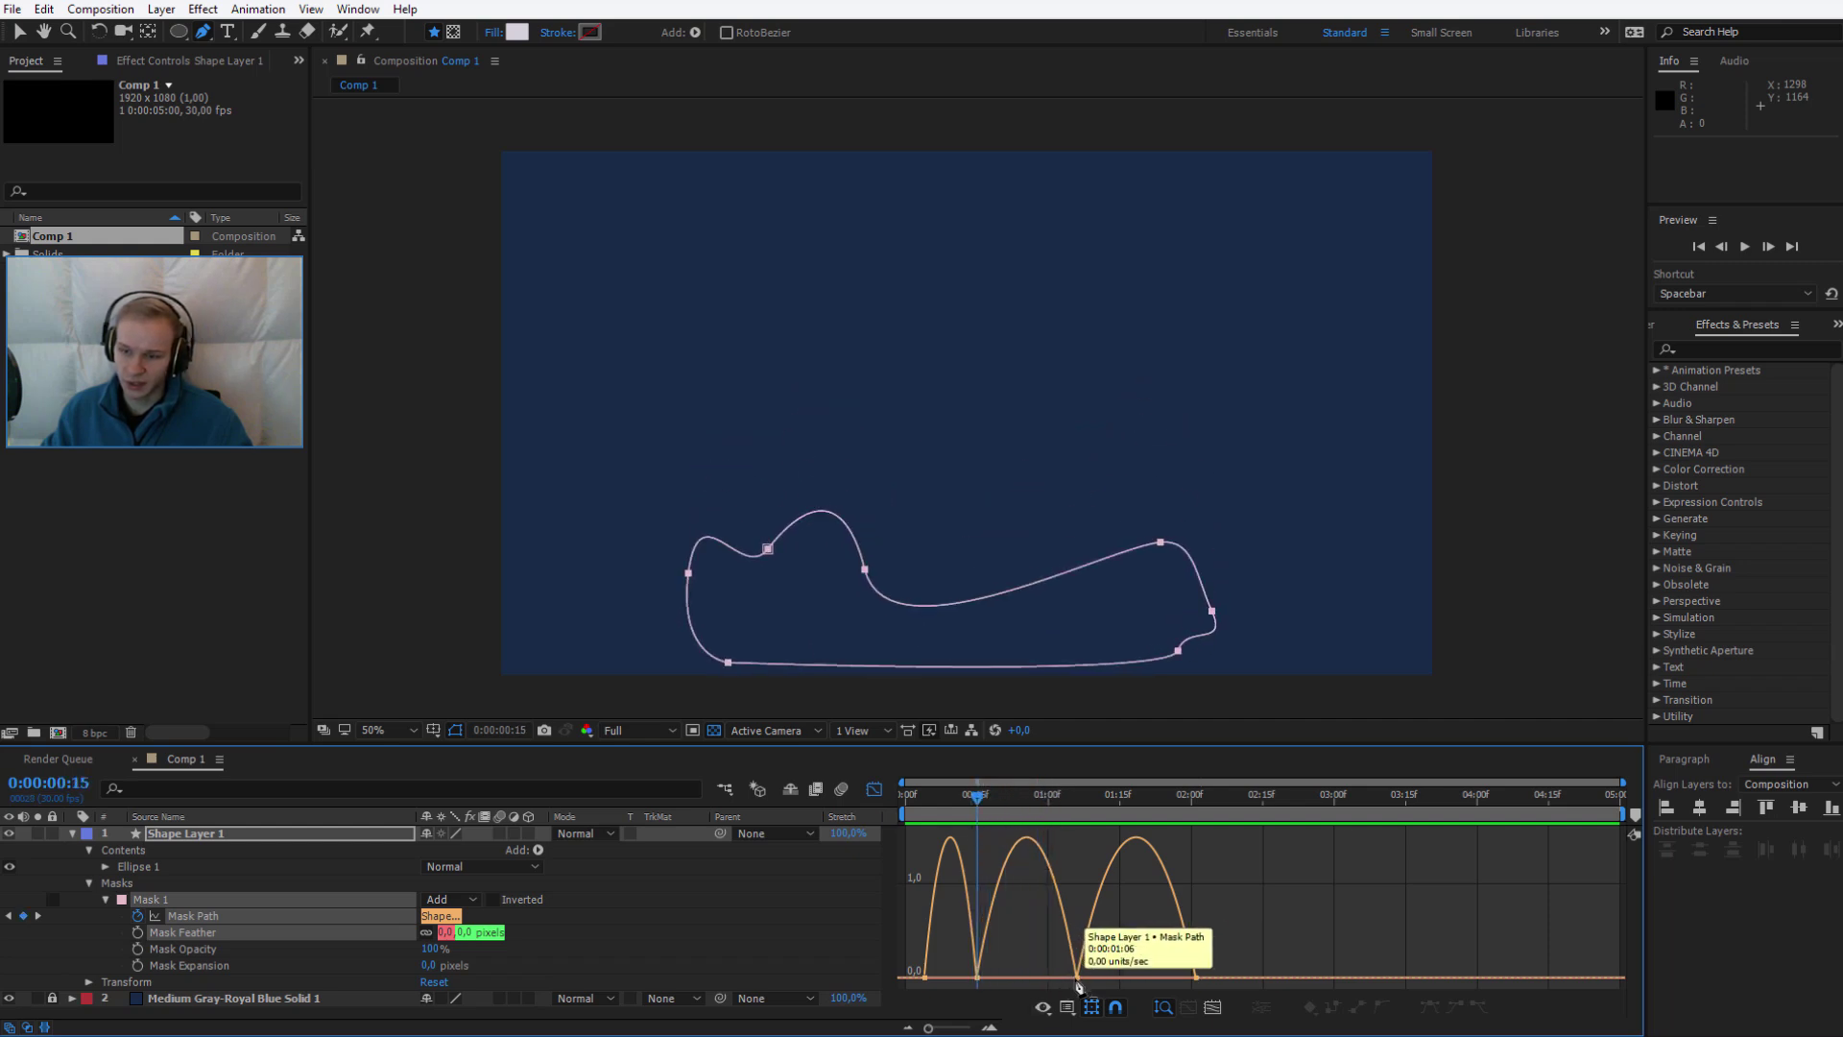
Slow the reveal by moving the last Mask Path keyframe past the three-second mark and the third one to 0:00:01:26
key("v")
mouse_move(1201, 981)
left_click_drag(1201, 982, 1373, 980)
left_click_drag(1078, 979, 1173, 979)
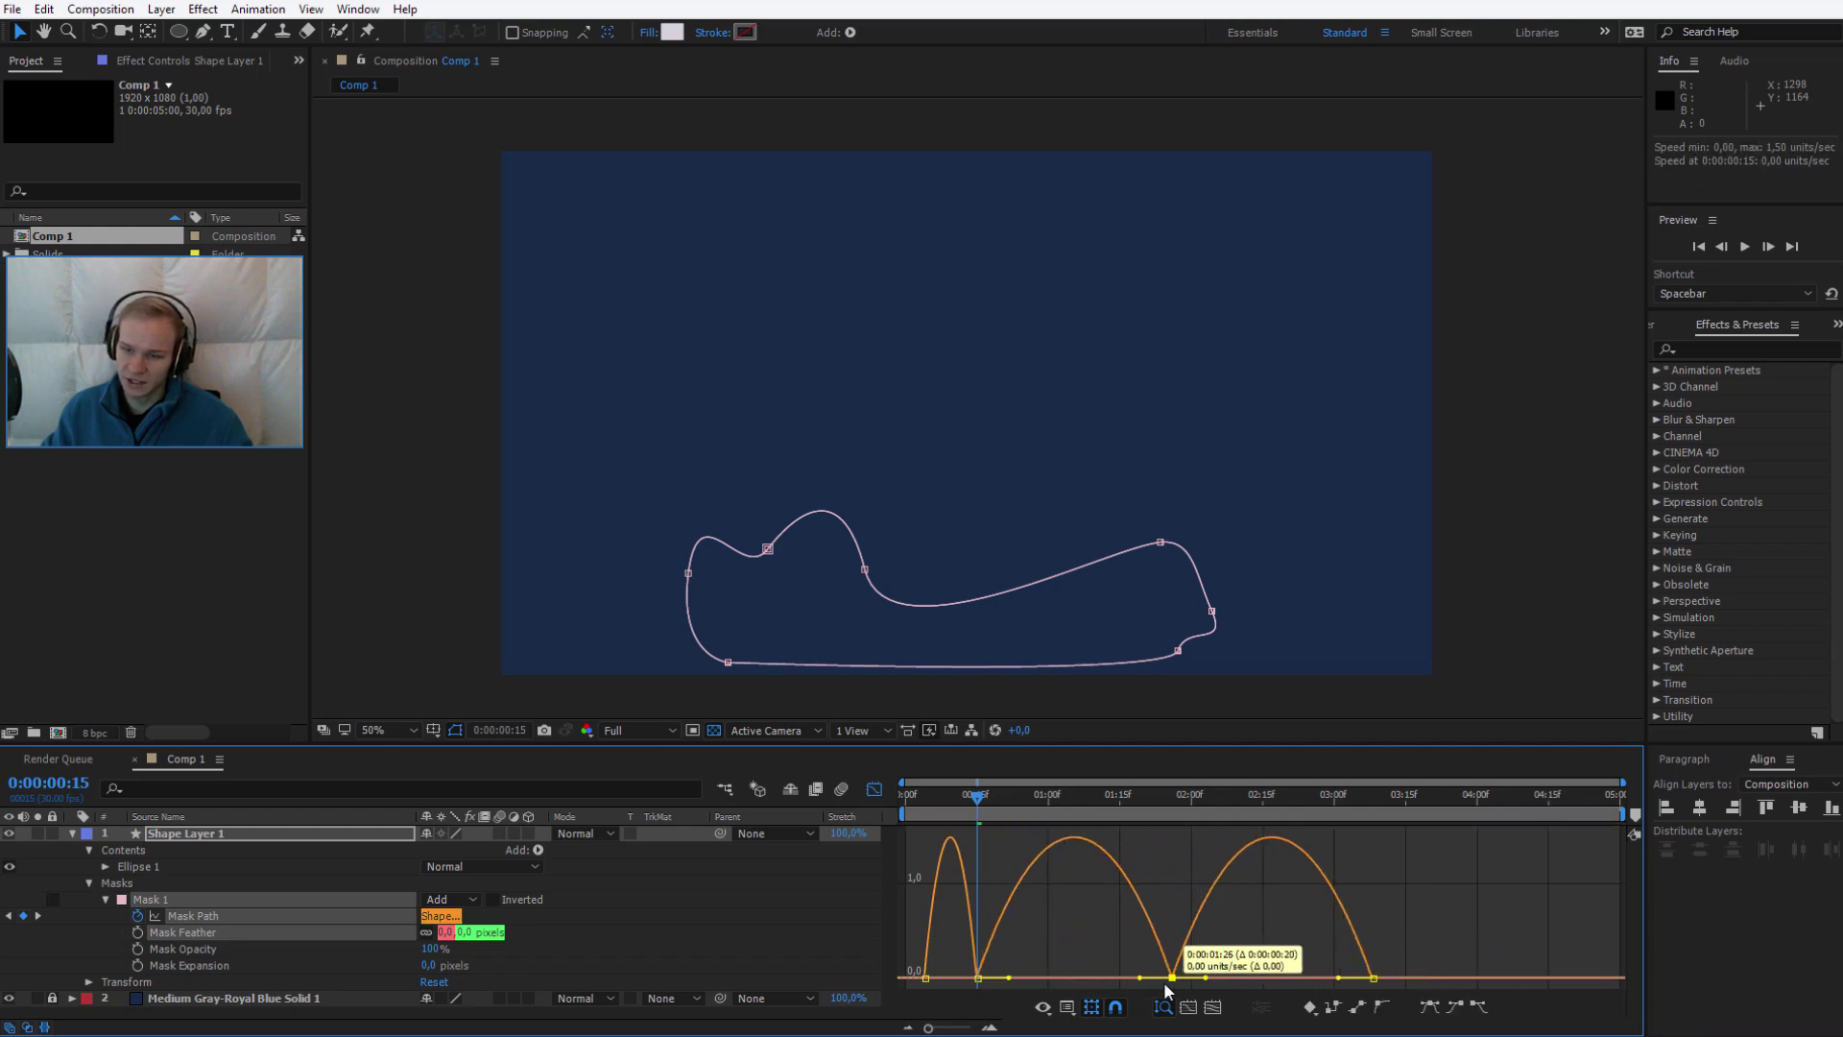
Lengthen the outgoing ease of the 0:00:00:15 keyframe and shift the third Mask Path keyframe to 0:00:02:00, keeping its speed at zero
left_click_drag(1010, 978, 1044, 978)
mouse_move(1197, 982)
left_mouse_down()
mouse_move(1235, 978)
mouse_move(1177, 959)
mouse_move(1181, 932)
mouse_move(1196, 956)
left_mouse_up()
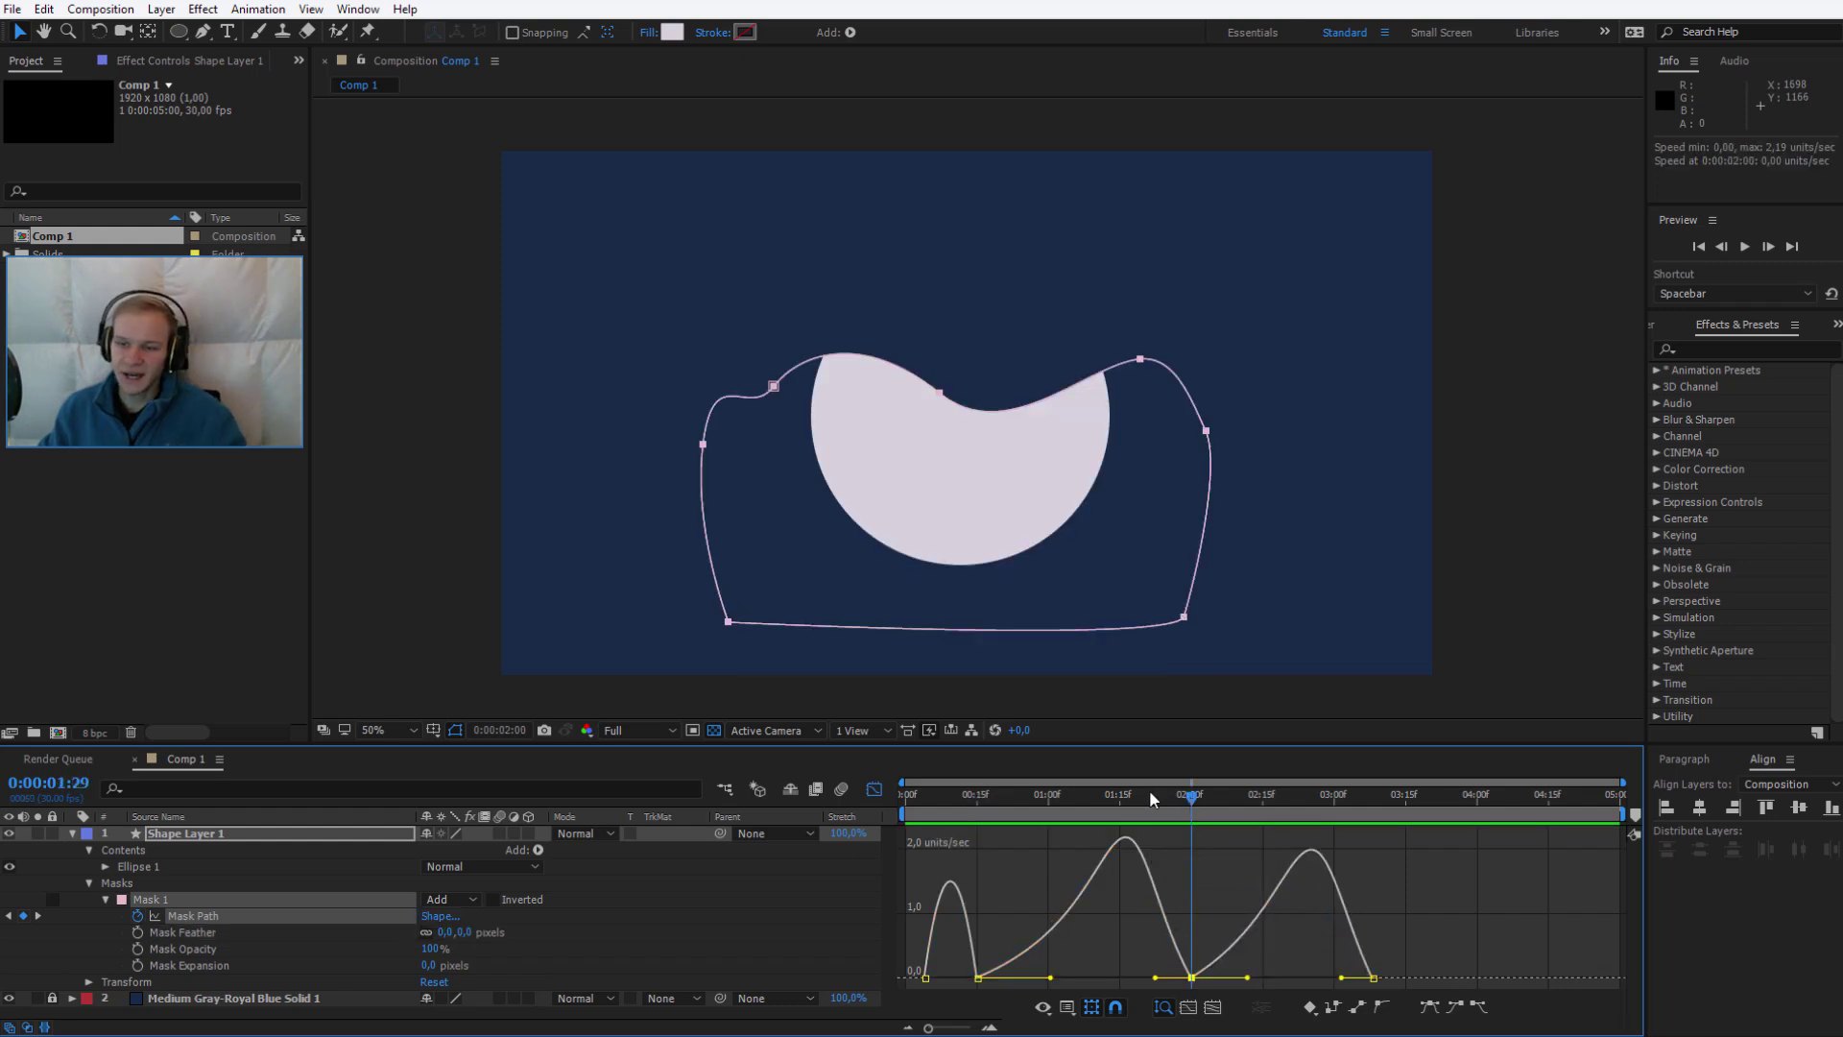
key("space")
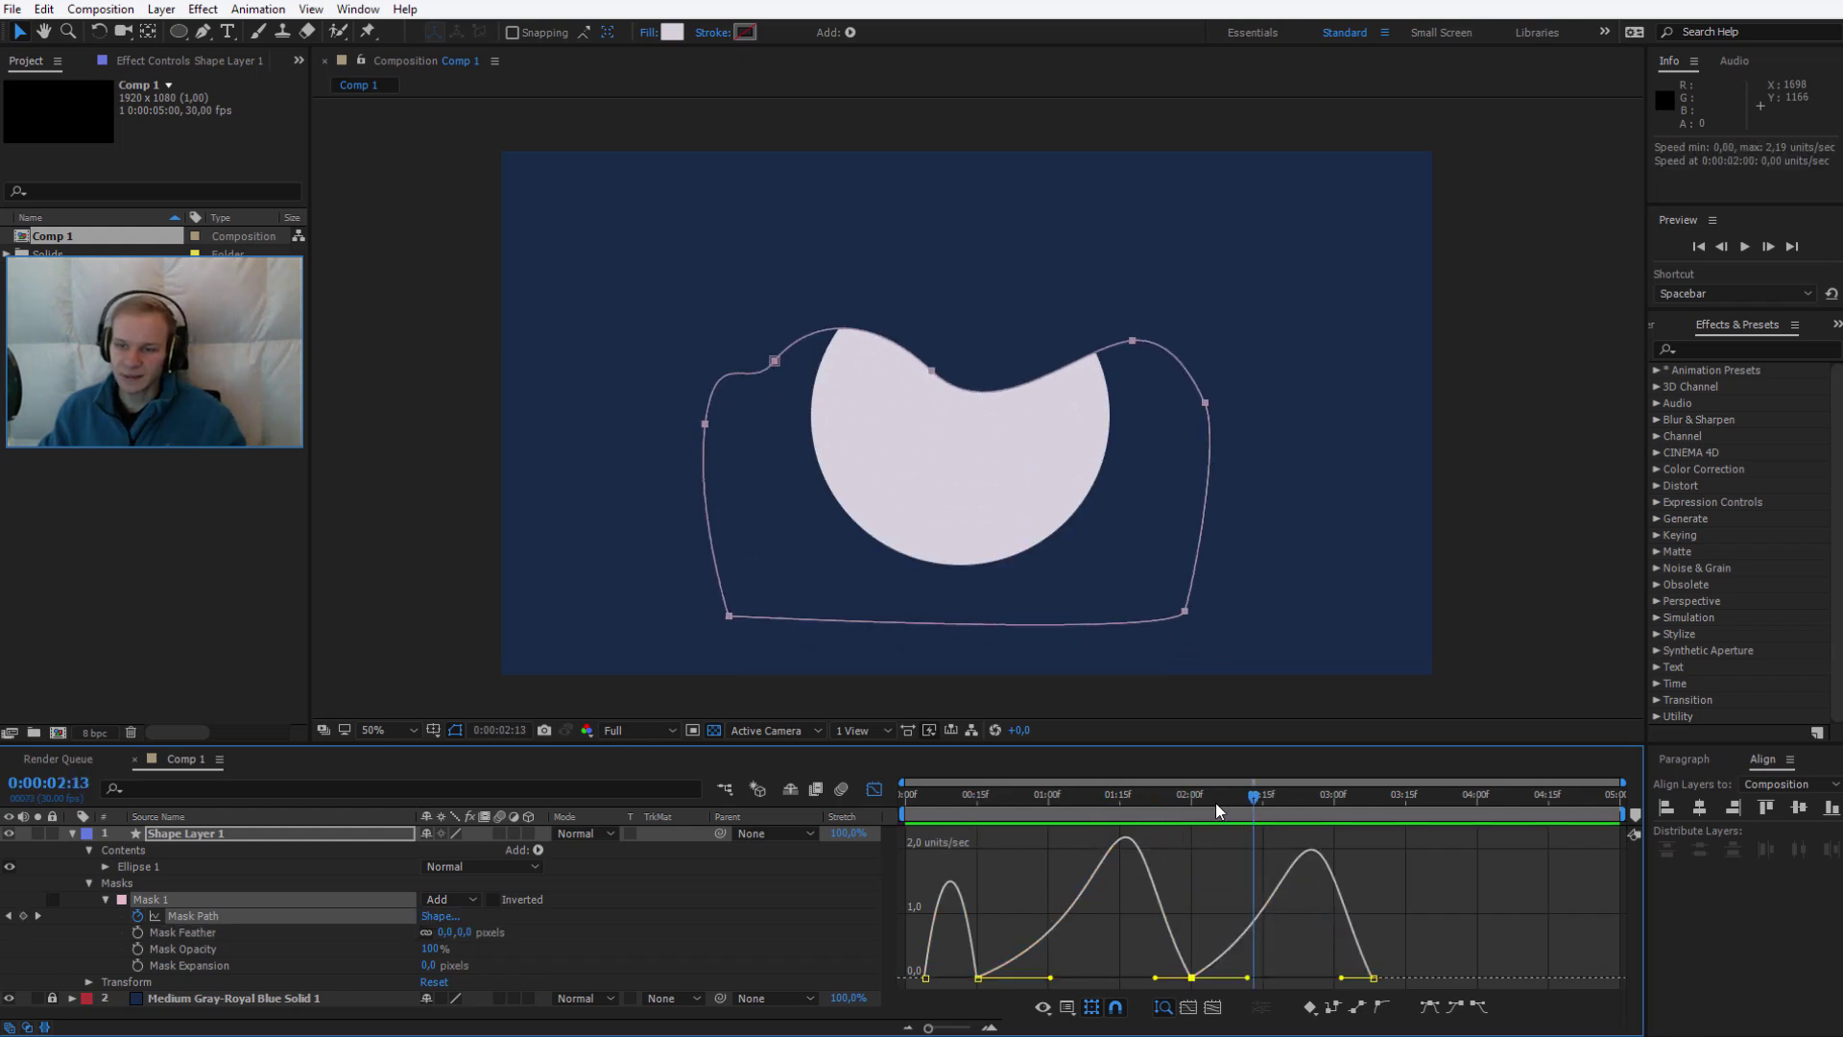
key("space")
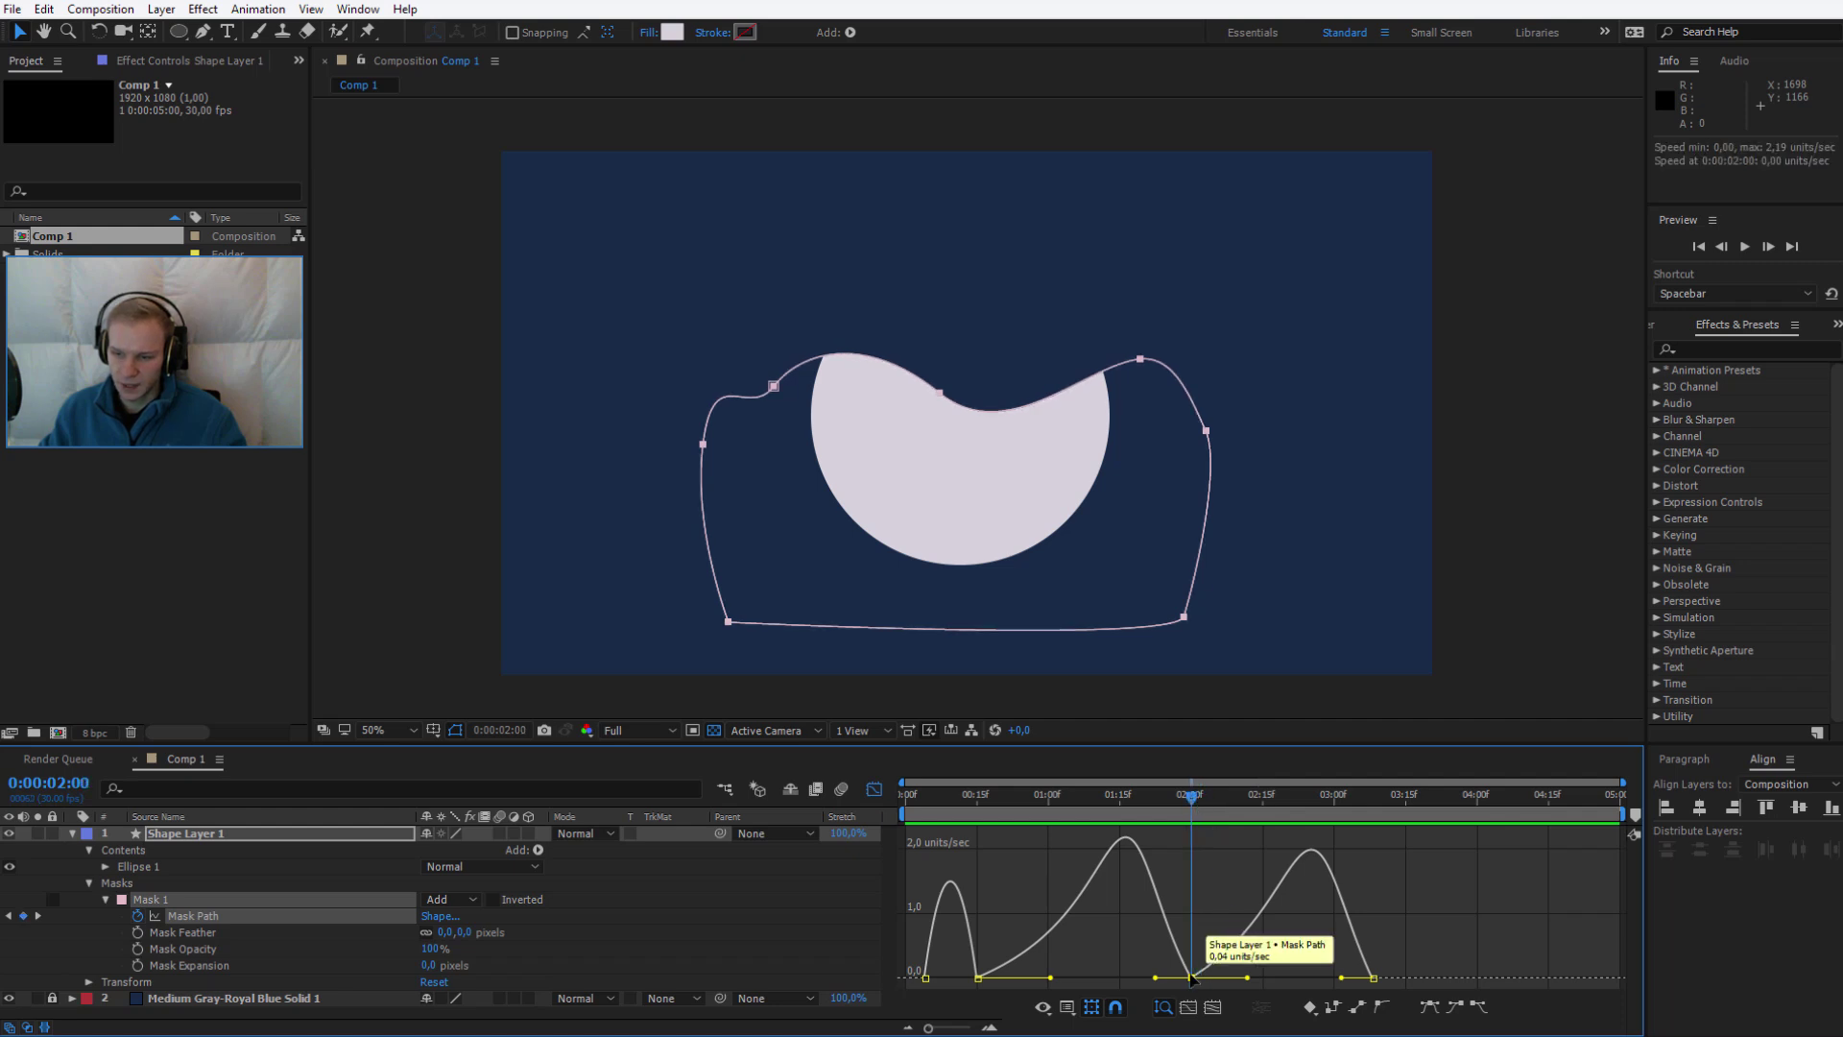
Raise the speed on both sides of the 0:00:02:00 keyframe to about 1.42 units/sec and shorten the outgoing ease of the 0:00:00:15 keyframe
left_click_drag(1191, 977, 1191, 891)
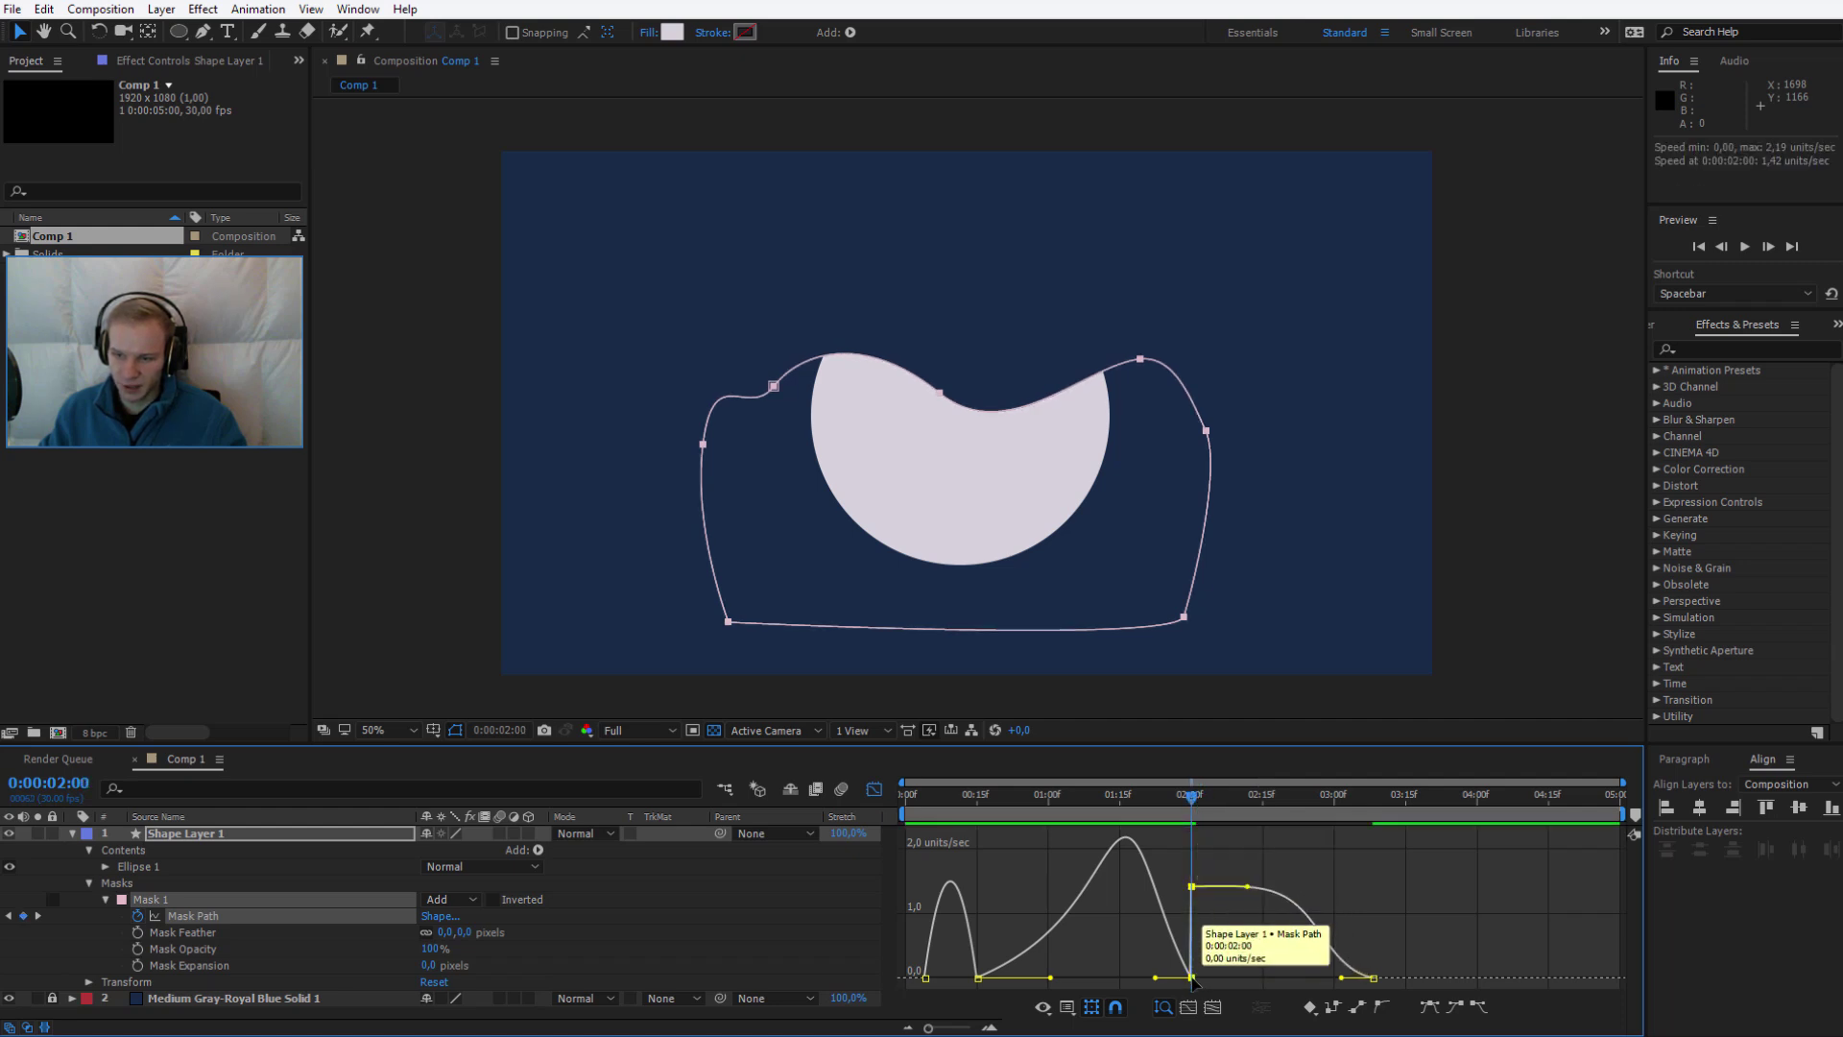
left_click_drag(1191, 977, 1120, 883)
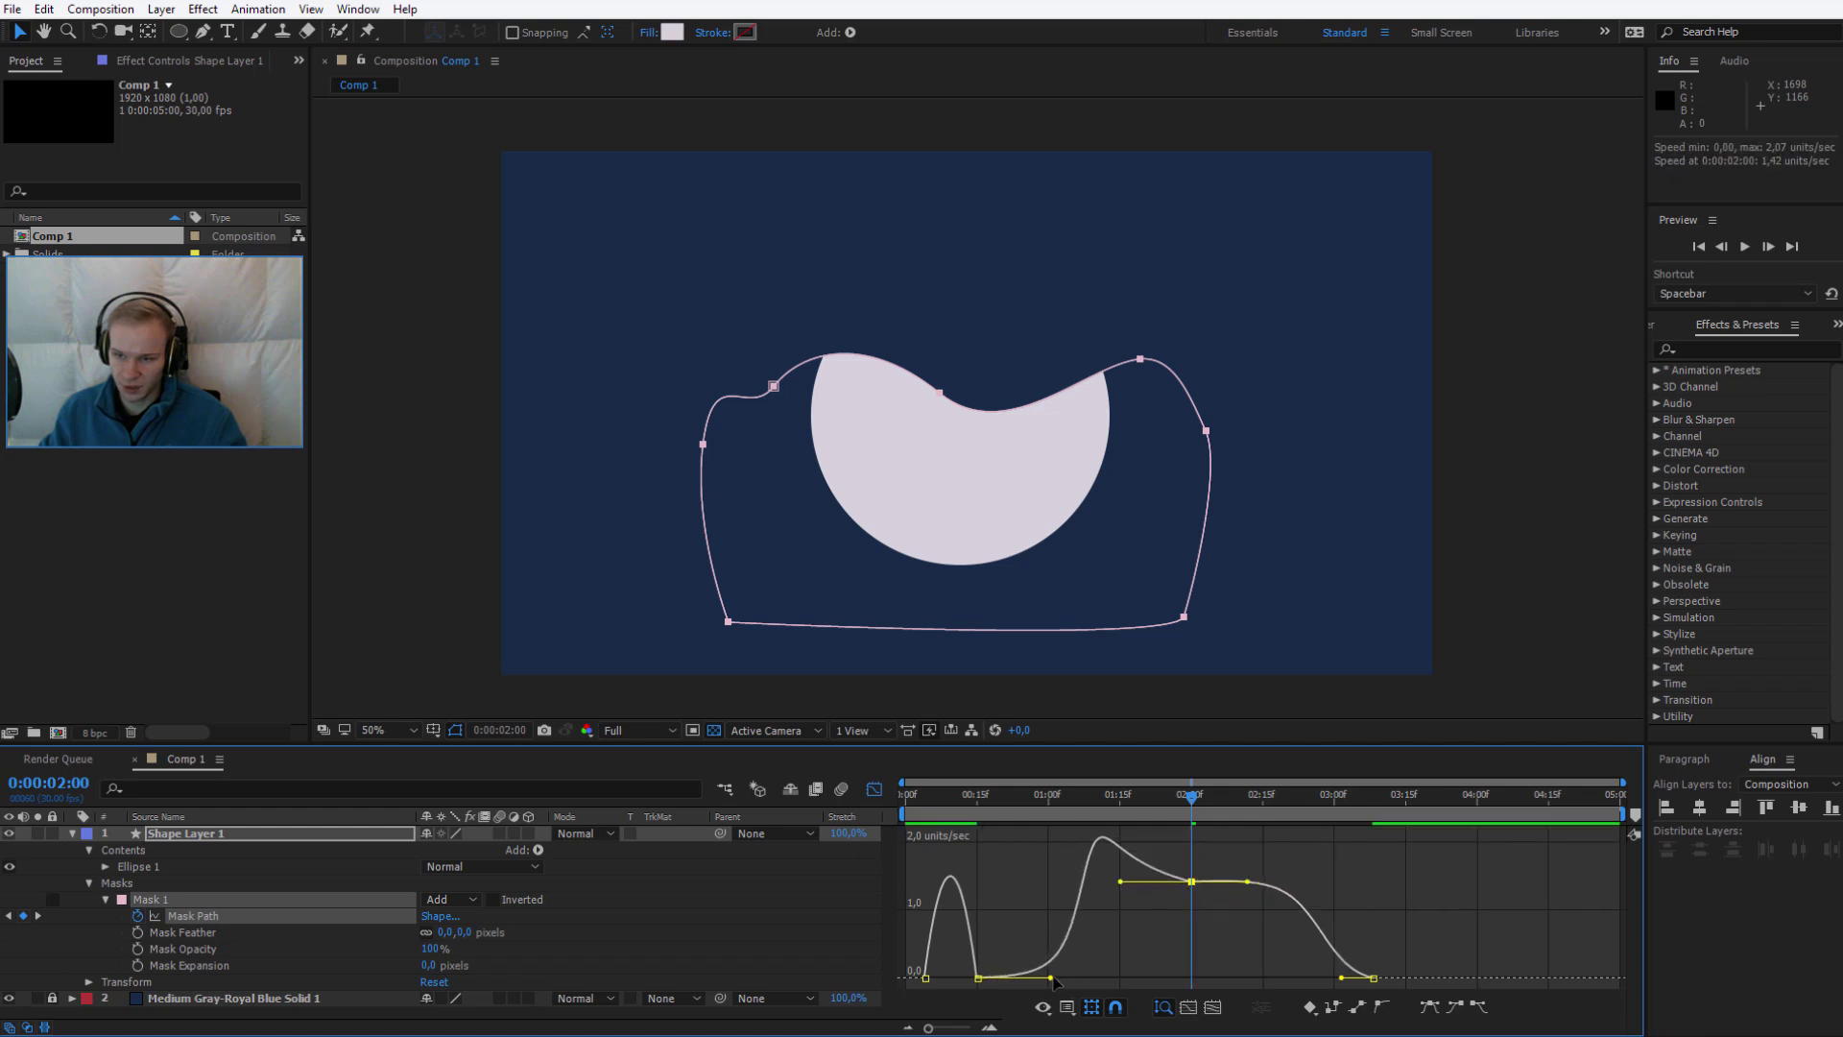
left_click_drag(1051, 979, 1012, 979)
Preview the animation from 0:00:00:00 to check the smoothed mask speed
left_click_drag(980, 797, 902, 800)
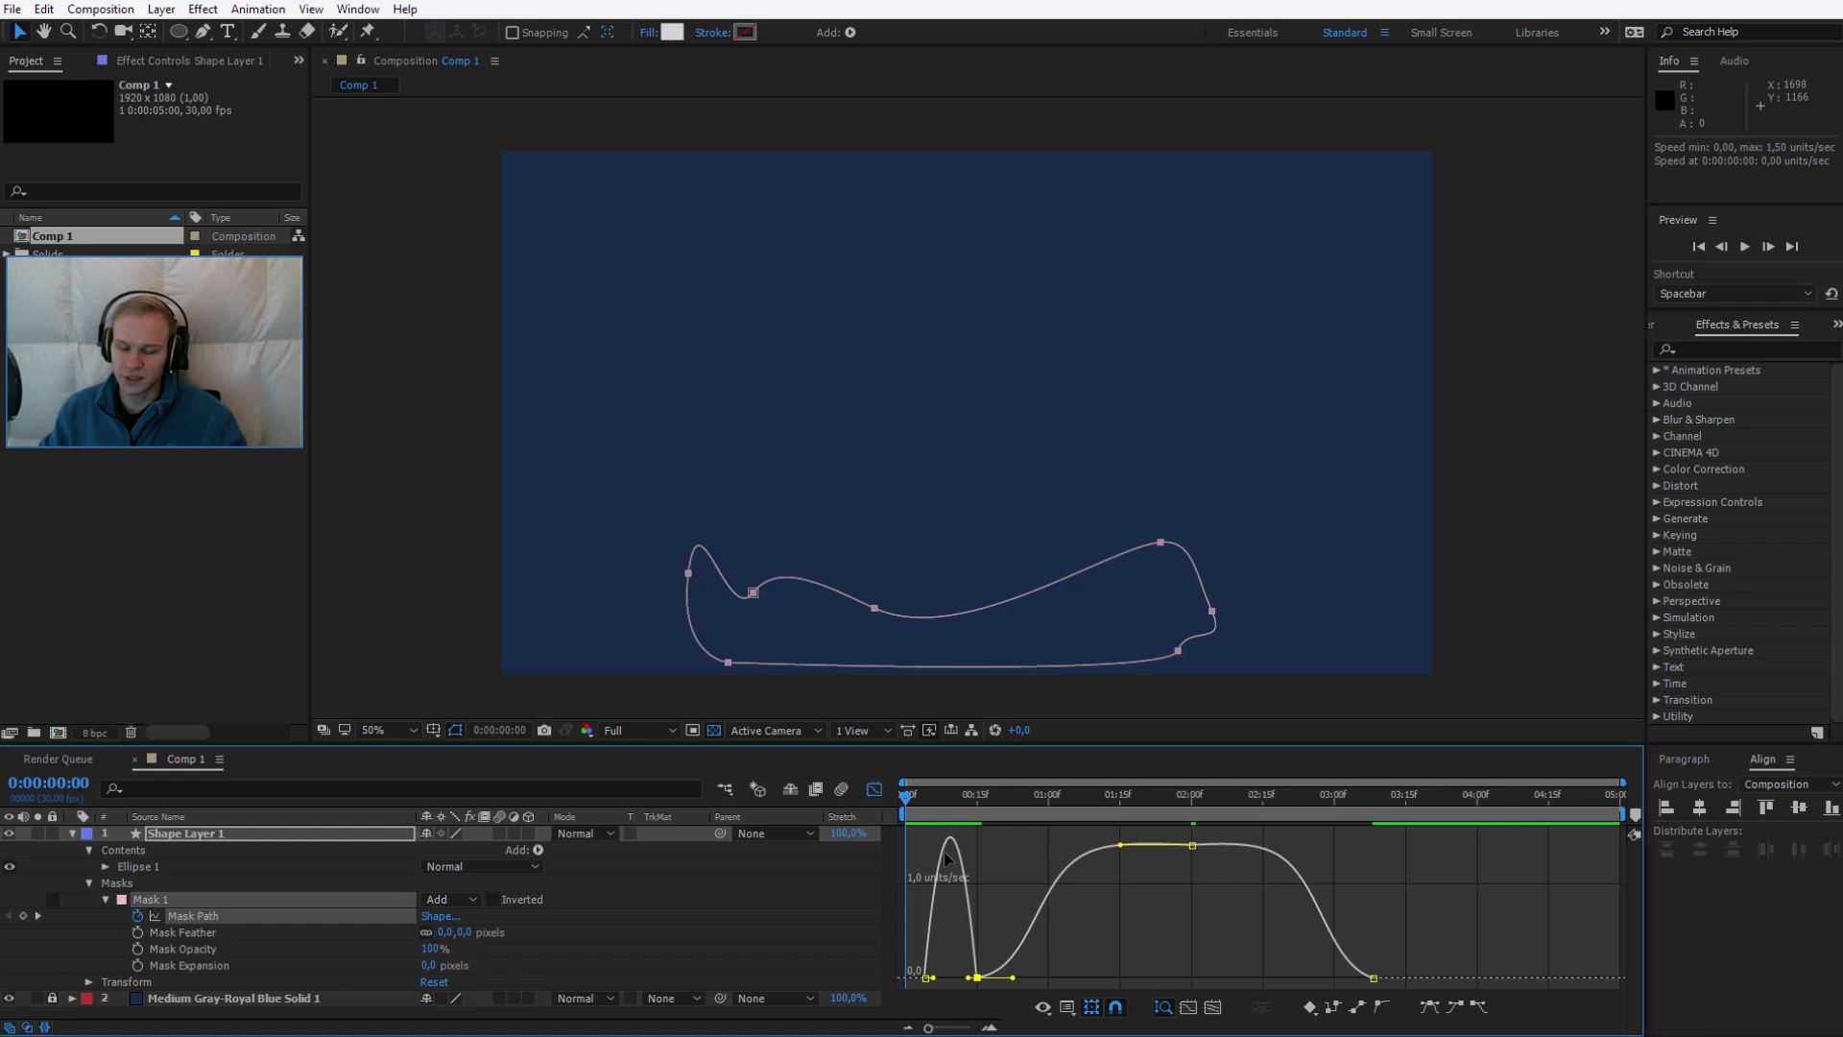
key("space")
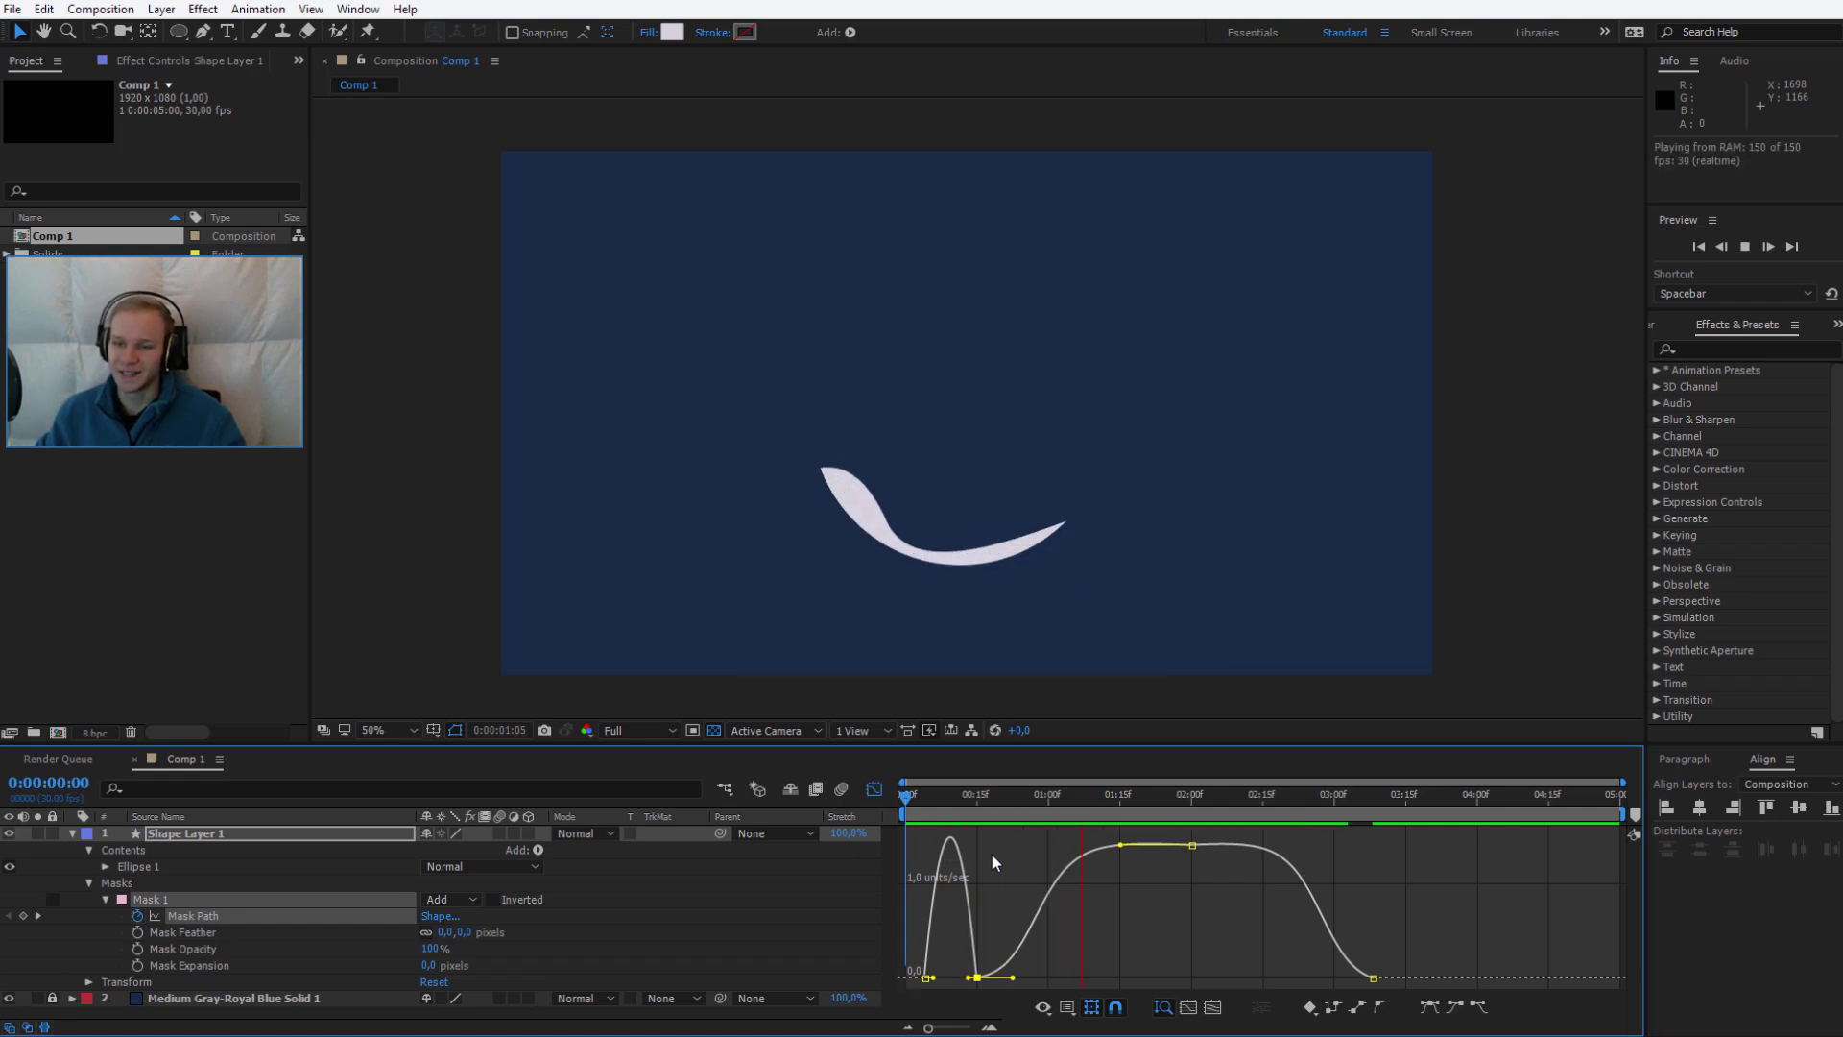
key("space")
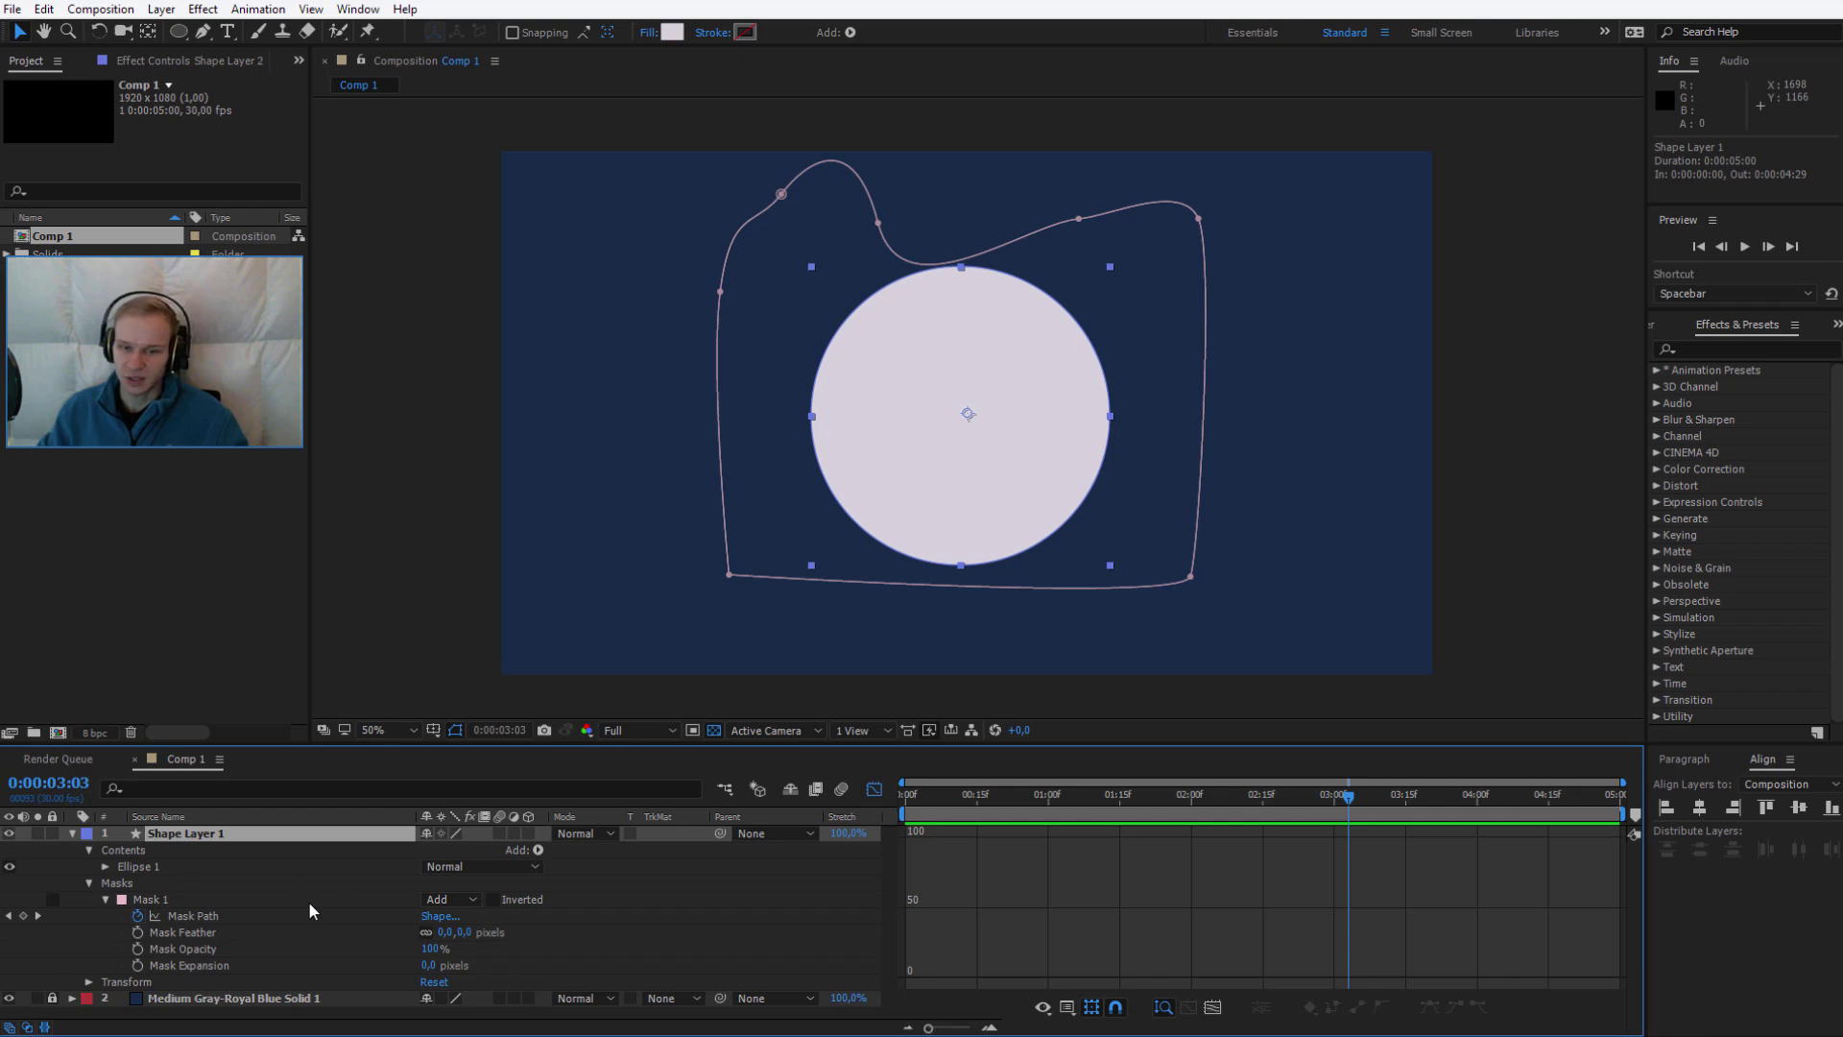
Duplicate Shape Layer 1 and shift the copy in the layer timeline so it starts at 0:00:00:07
key("ctrl+d")
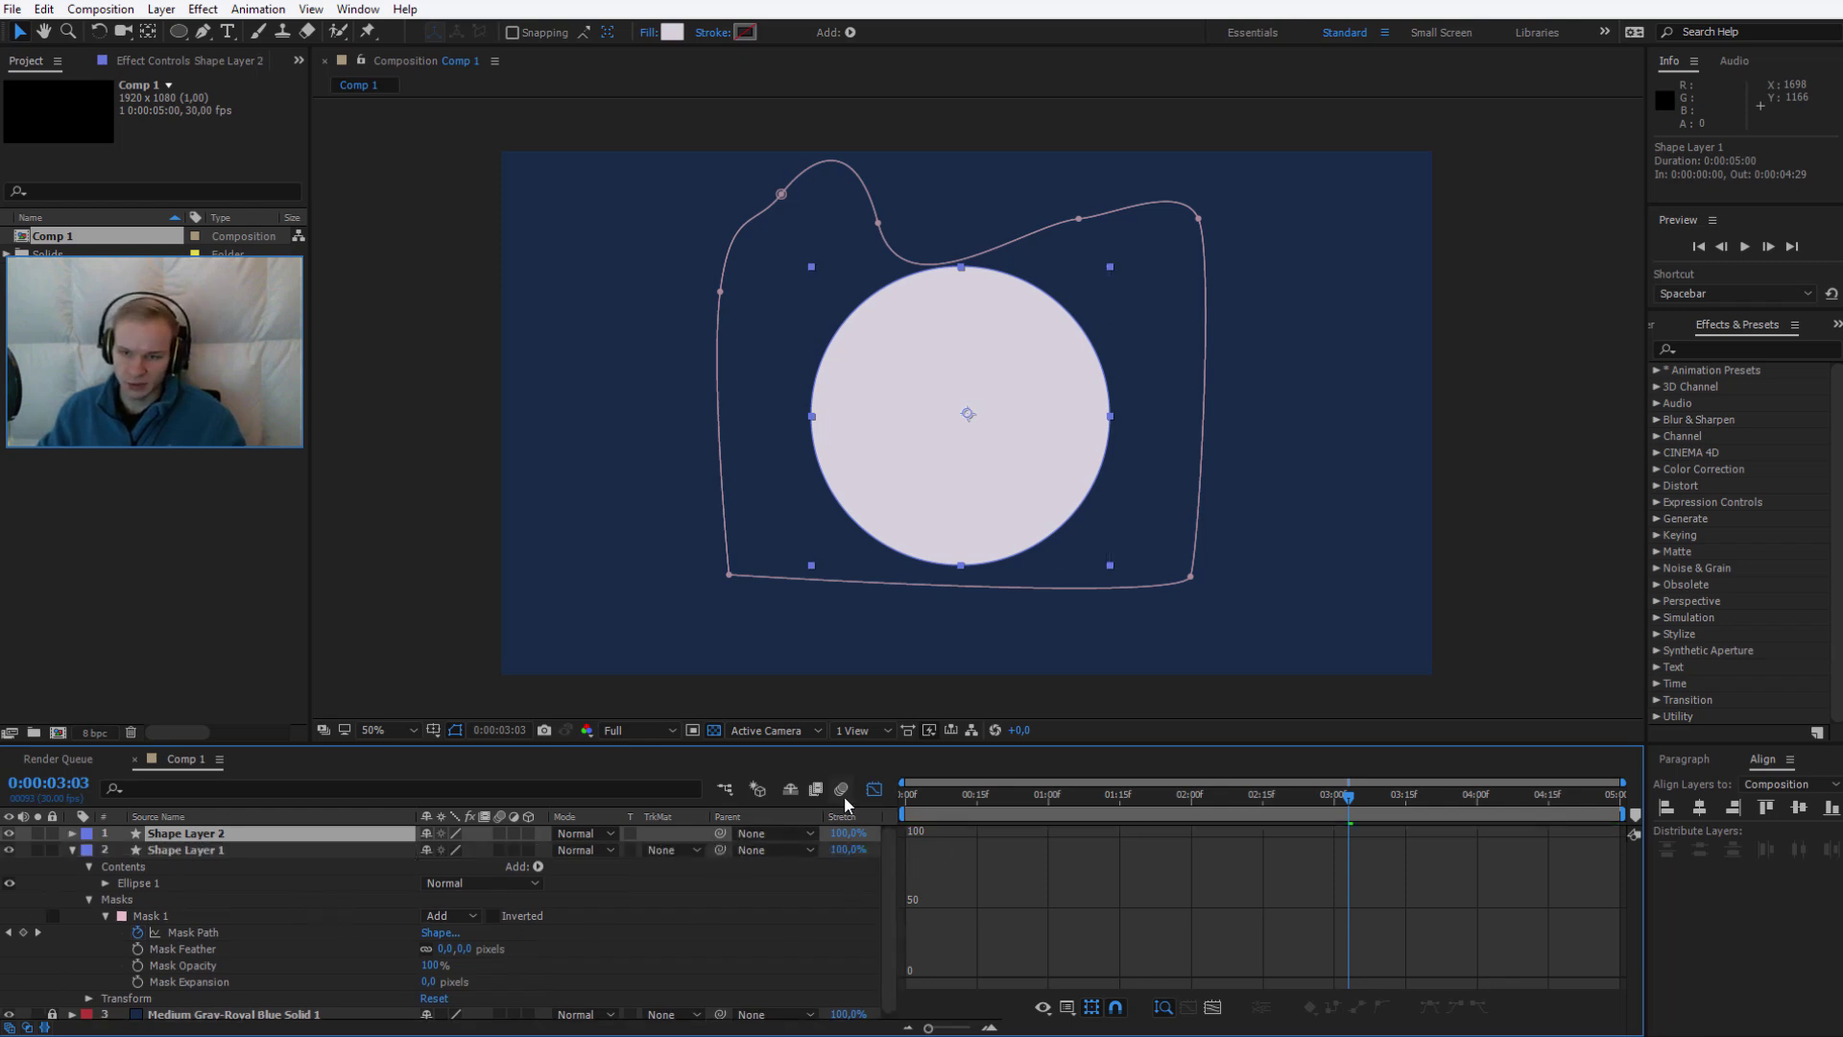
left_click(871, 789)
left_click_drag(978, 836, 1012, 839)
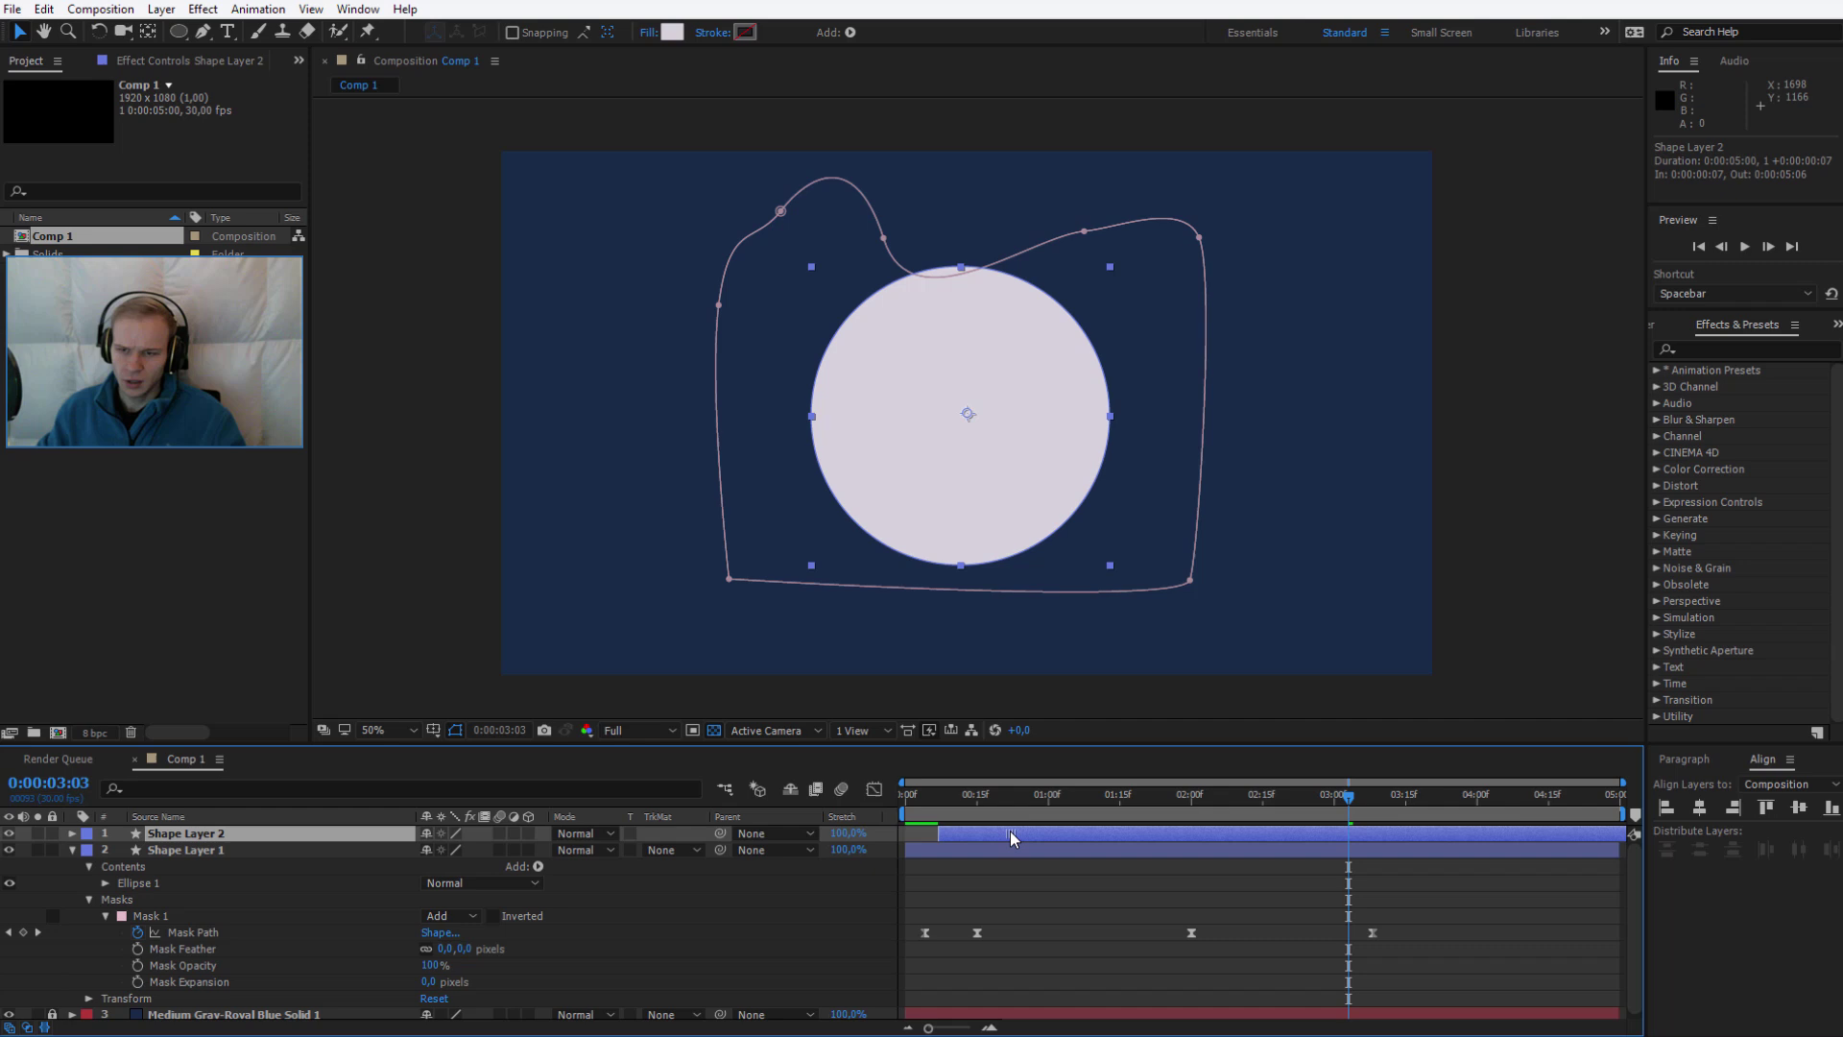
key("space")
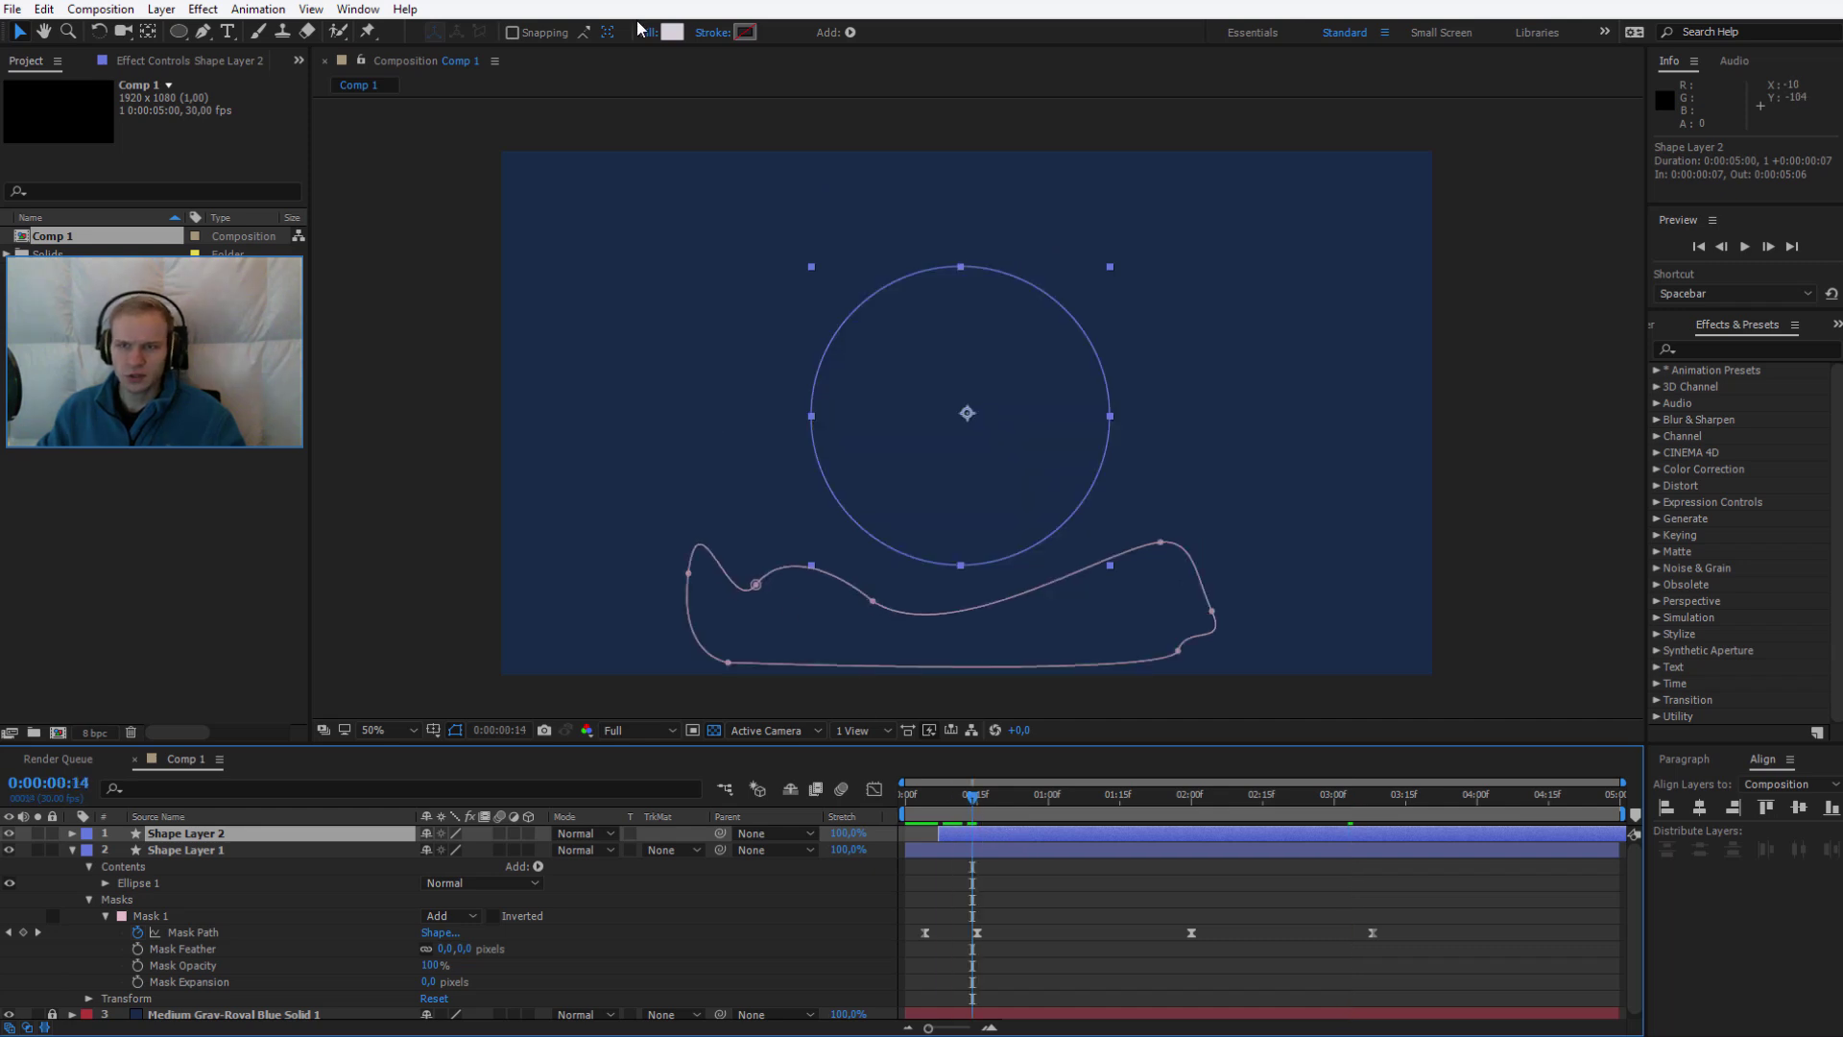
Change the fill colour of Shape Layer 2 to purple and preview the two-layer reveal
left_click(672, 32)
left_click(578, 493)
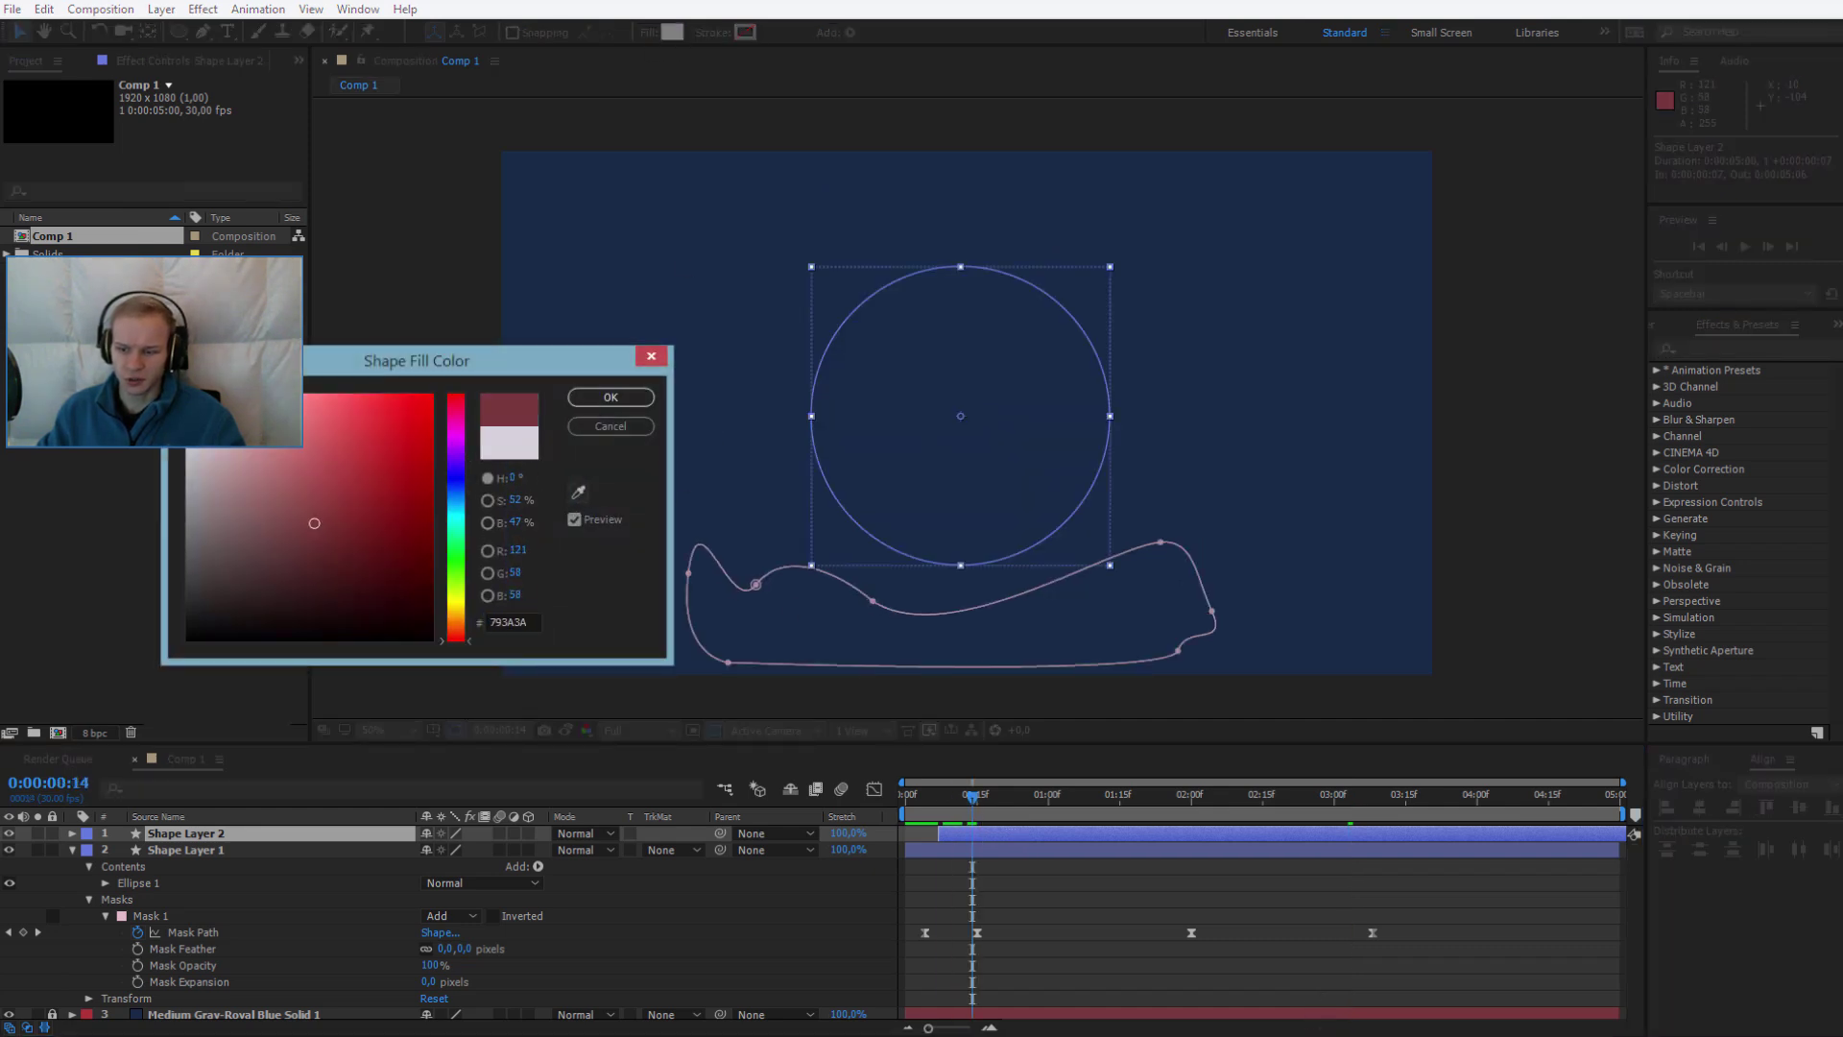
left_click(456, 449)
left_click(610, 396)
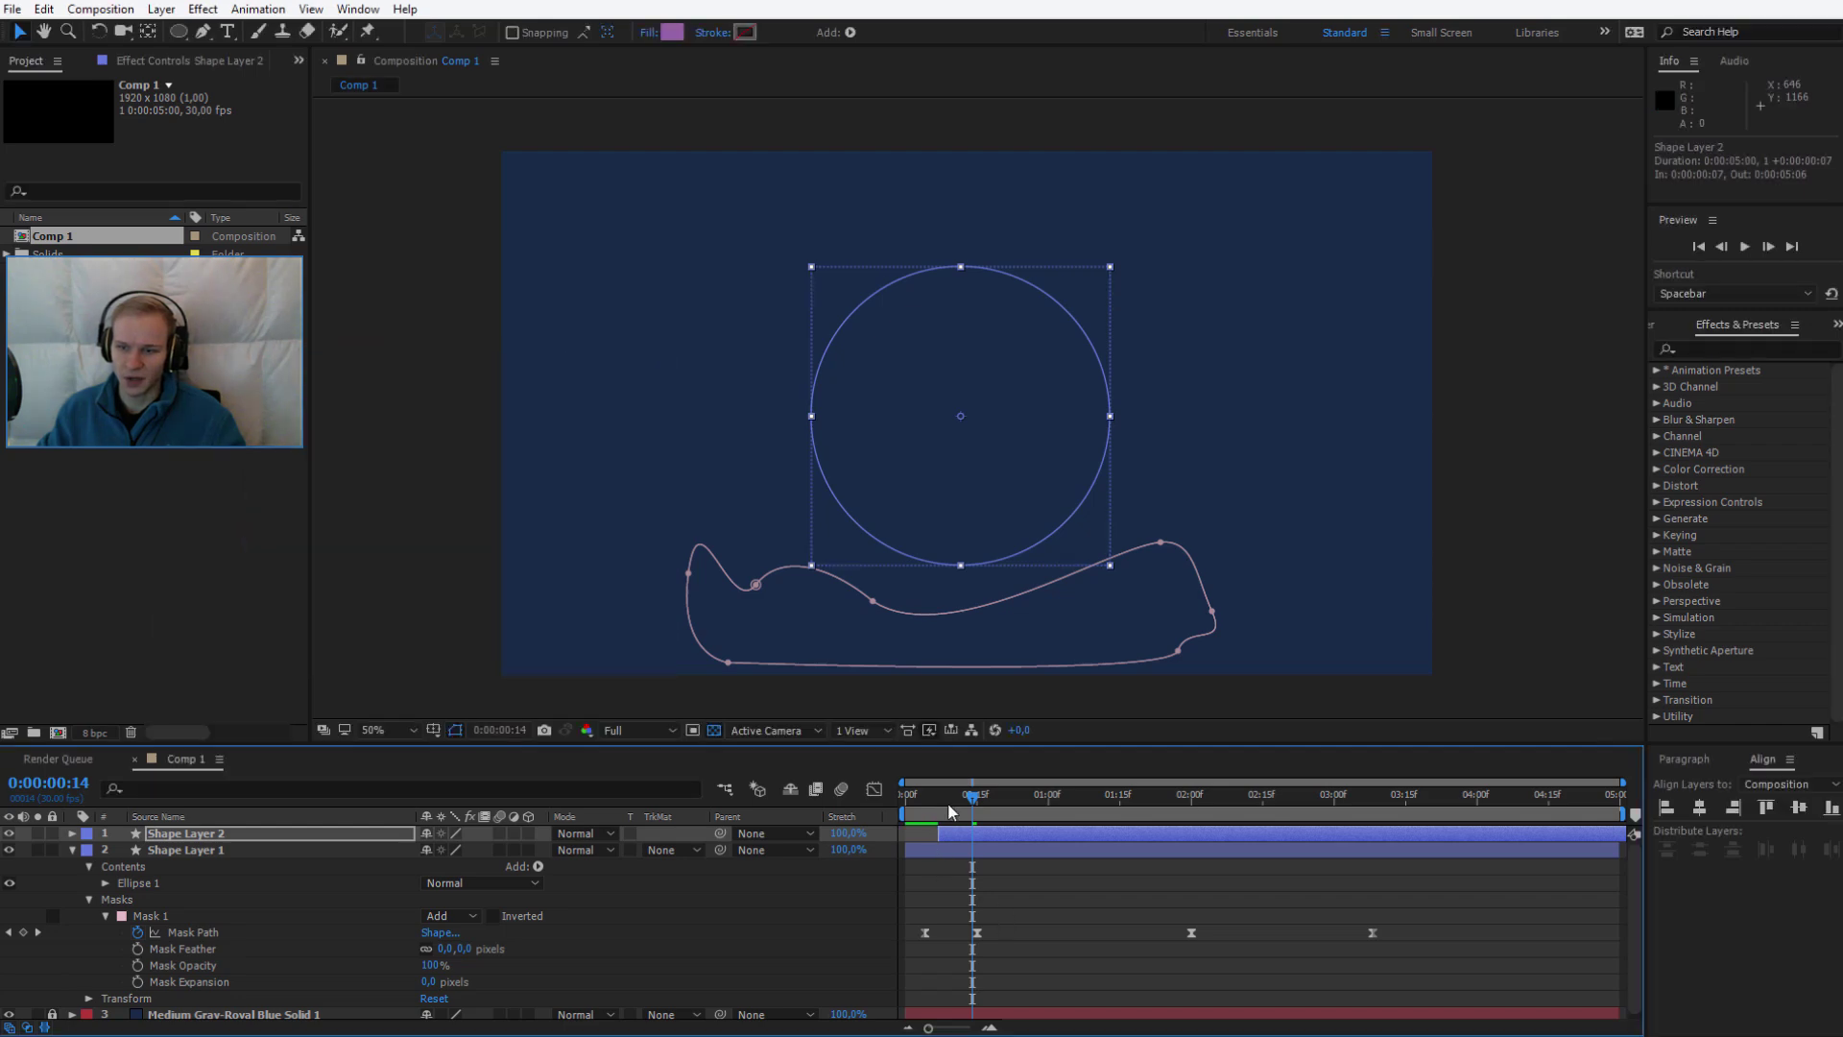
key("space")
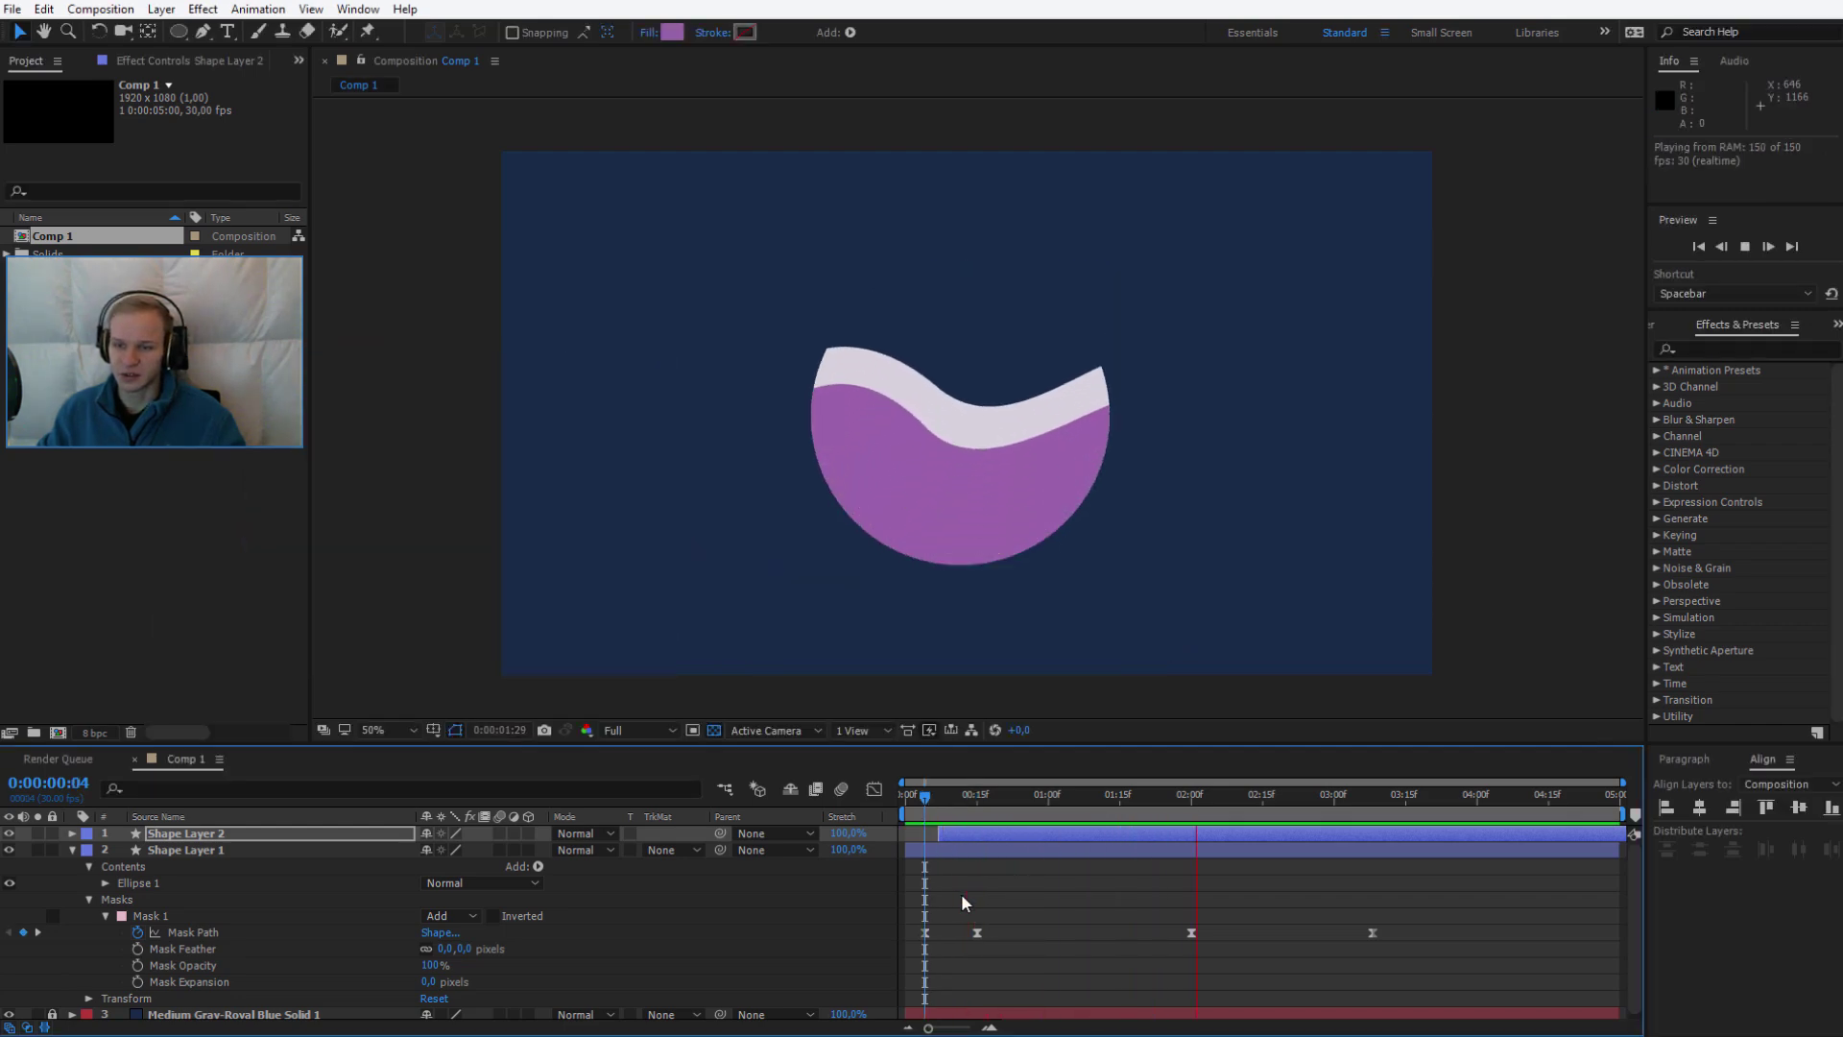